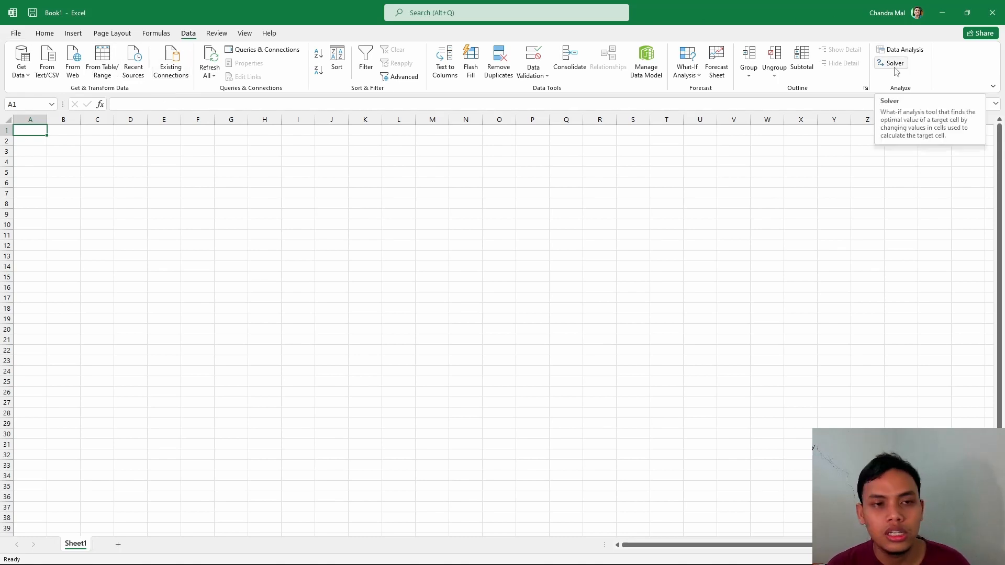
Check that Analysis ToolPak and Solver Add-in are enabled in the Excel add-ins list, and view the Solver Parameters dialog.
click(17, 34)
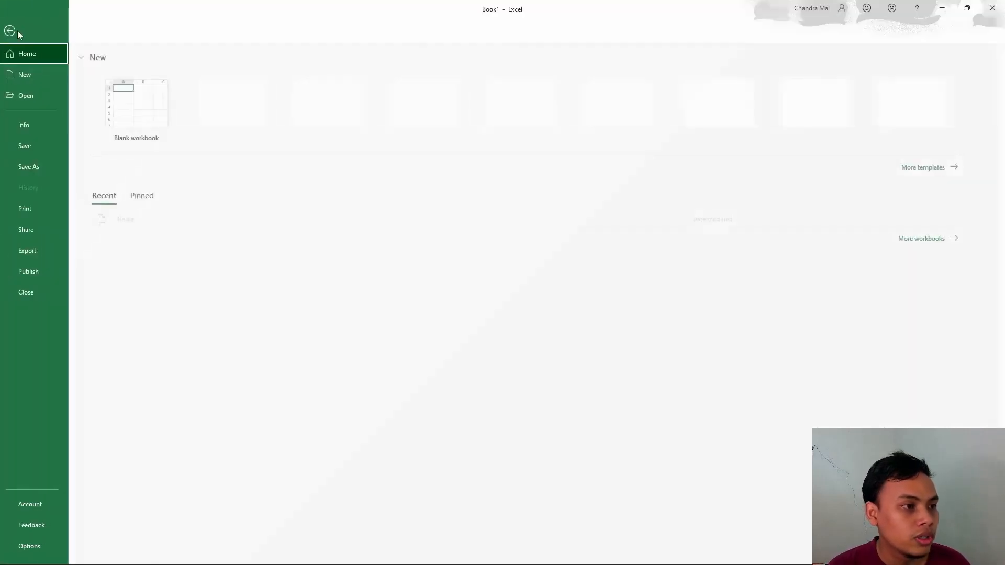
click(35, 546)
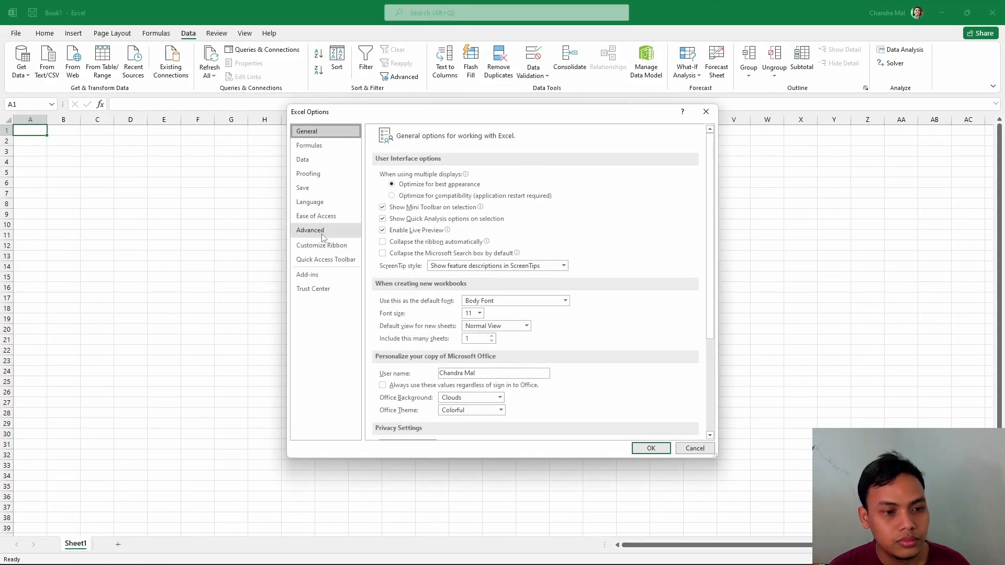
click(323, 234)
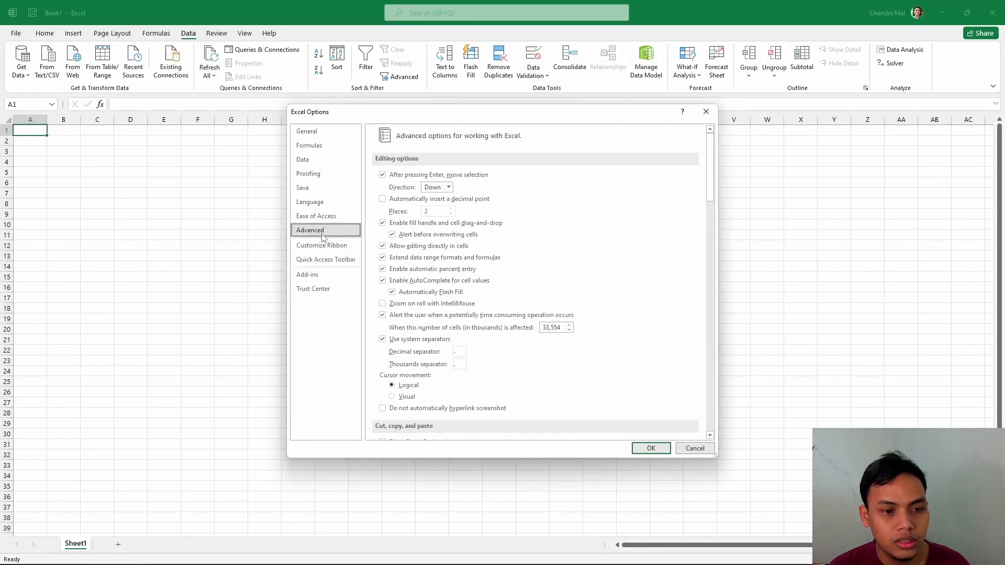
click(322, 273)
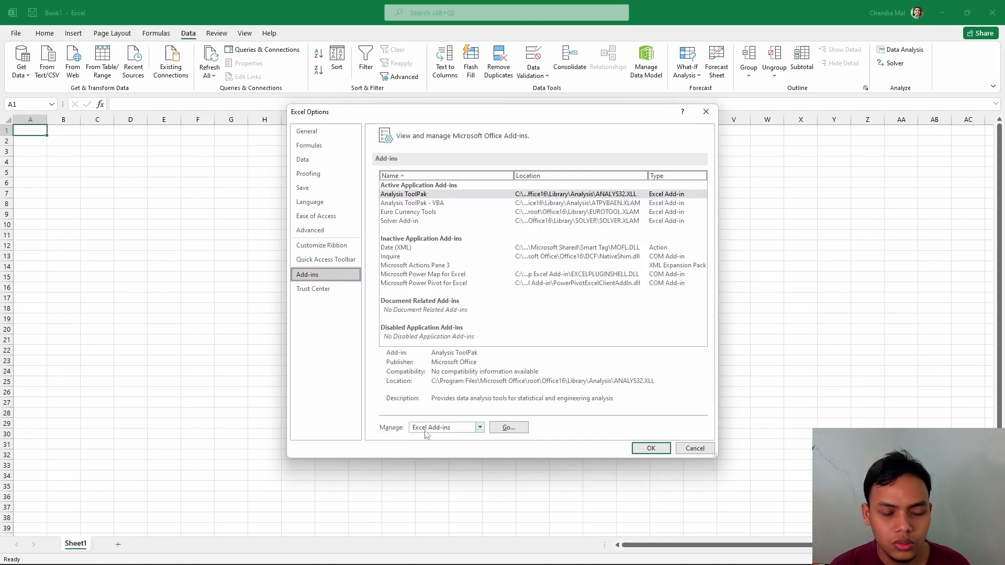
click(508, 428)
drag(254, 278, 424, 166)
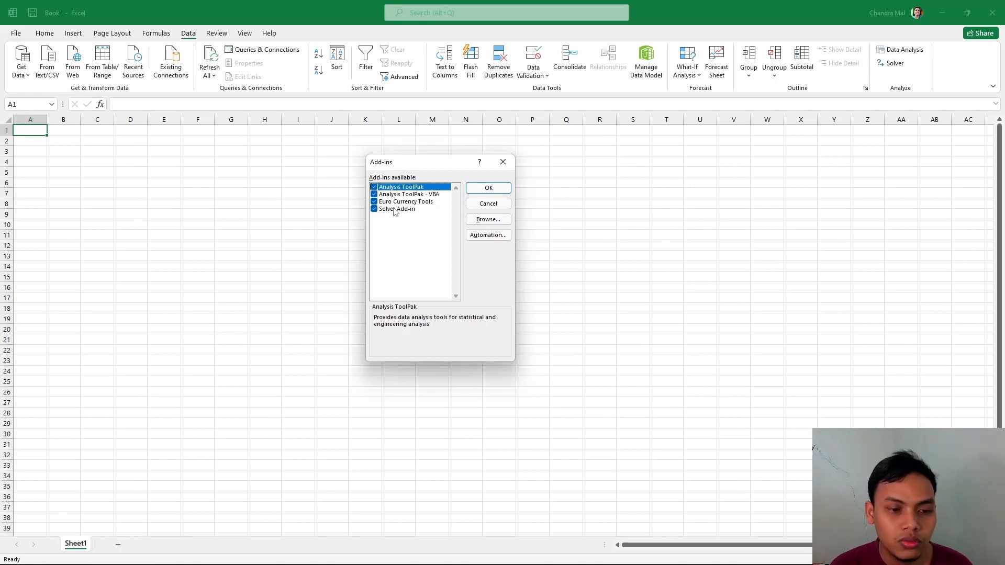
click(484, 190)
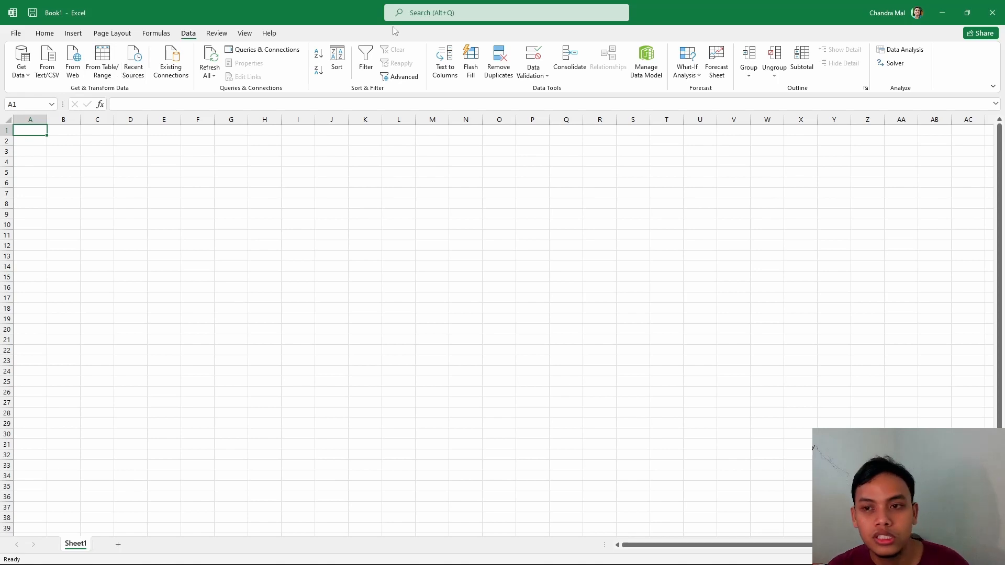
click(890, 63)
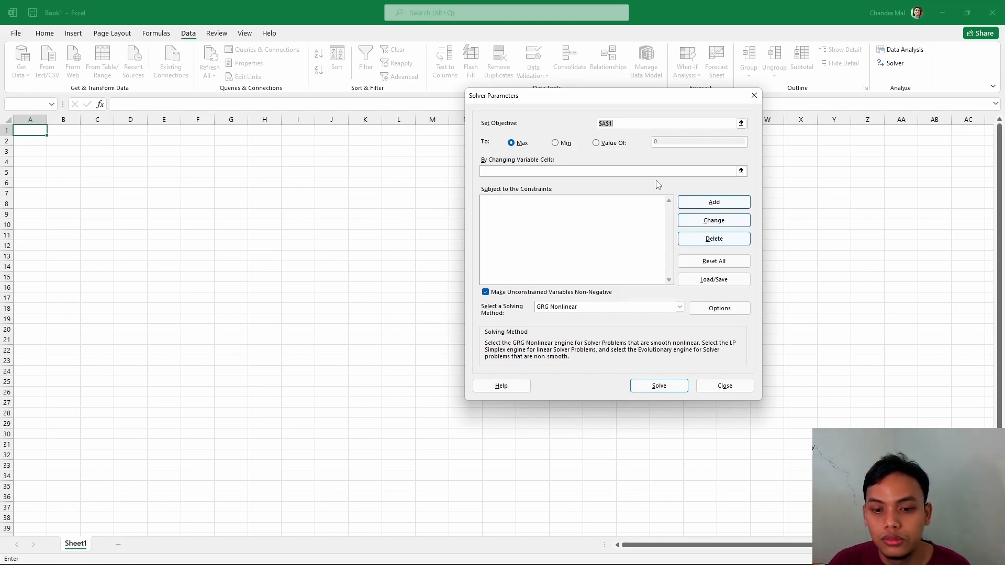
click(754, 96)
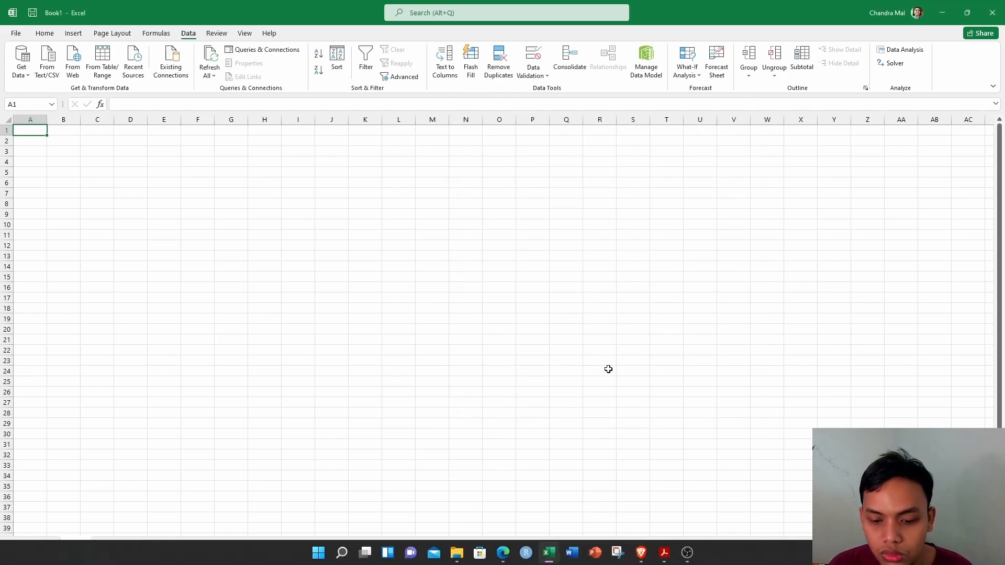
Switch to Acrobat Reader and capture a Snipping Tool snip of the optimization model, from the objective function through the "Subject to" explanation.
click(662, 558)
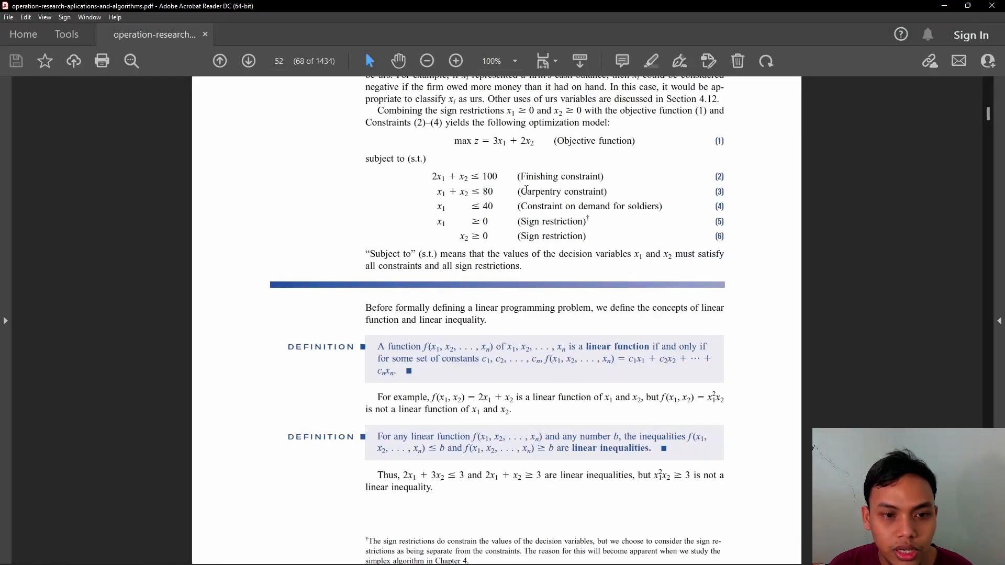
scroll(489, 155, up, 3)
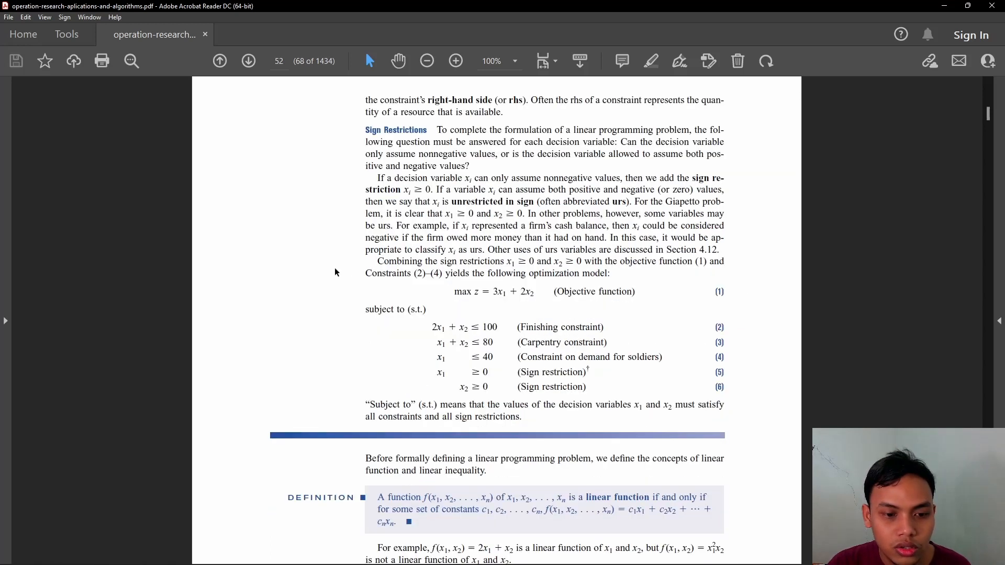
mouse_move(667, 555)
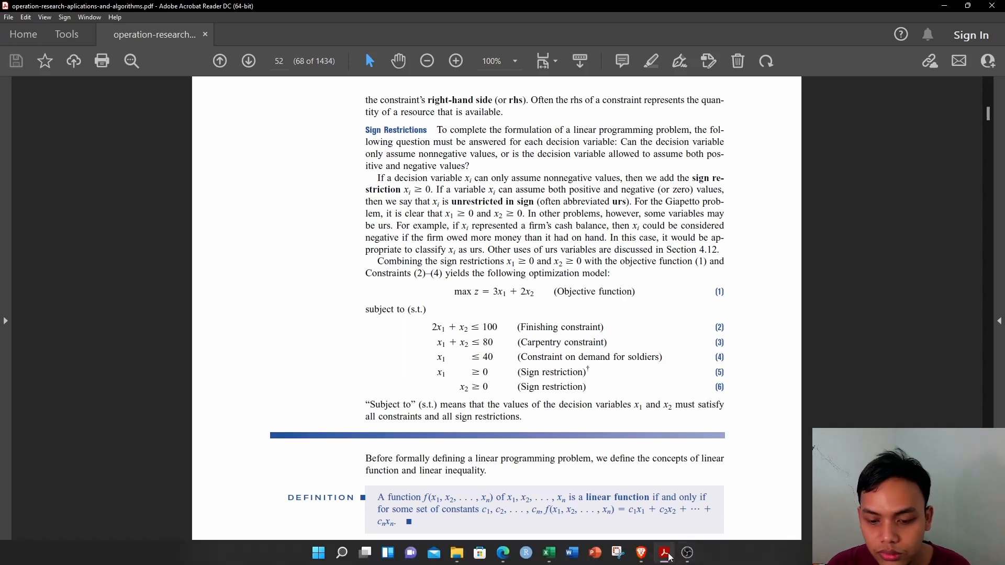
click(618, 553)
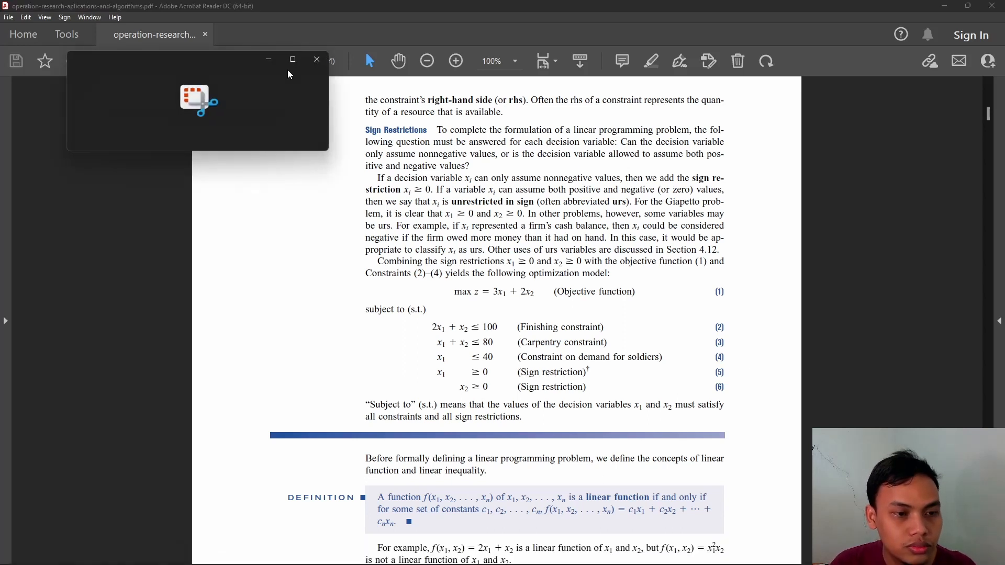
key(ctrl+n)
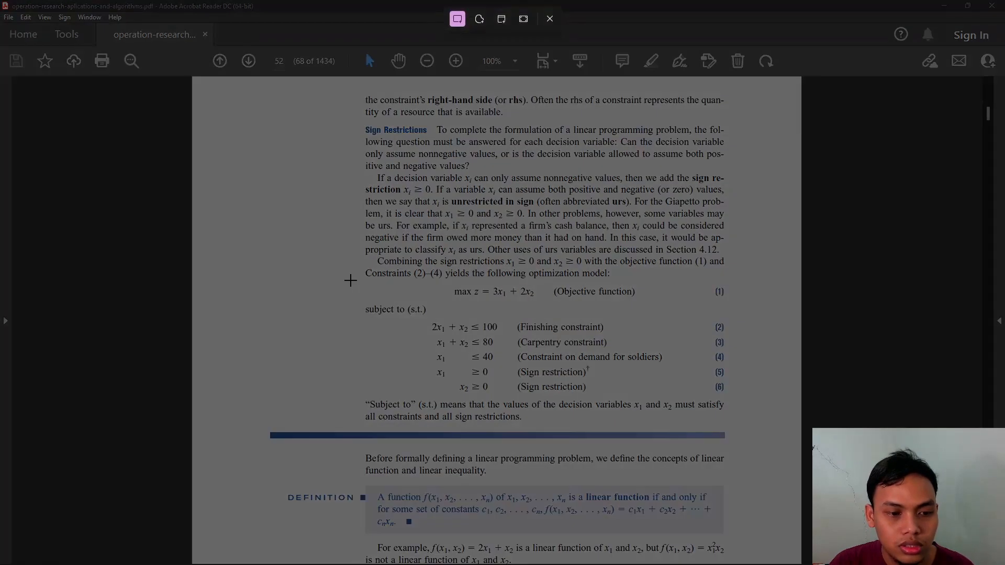
drag(350, 281, 745, 426)
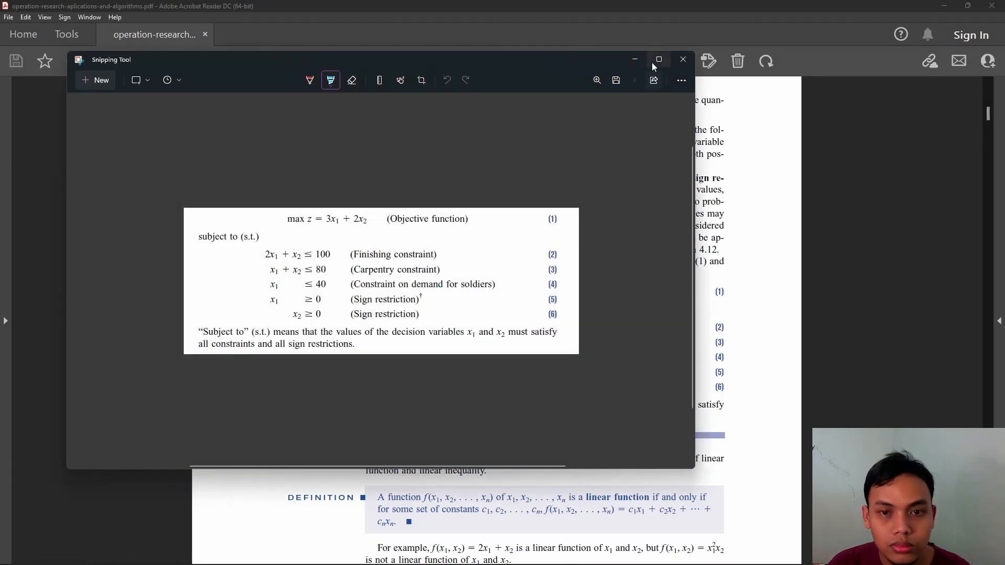
Return to the Excel workbook, paste the captured model as a picture and place it over columns M to X, rows 2 to 15.
click(636, 60)
click(945, 5)
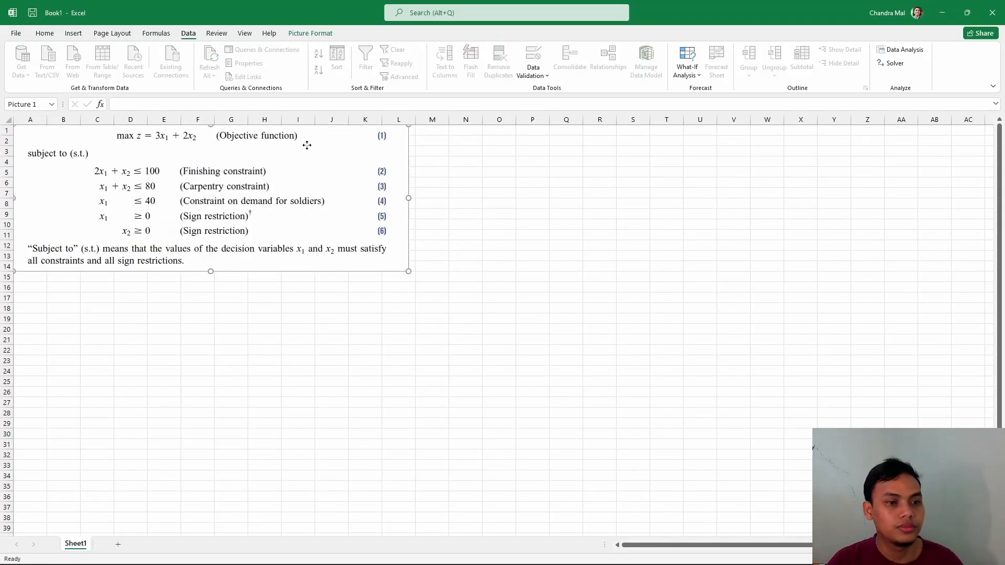
drag(307, 144, 722, 157)
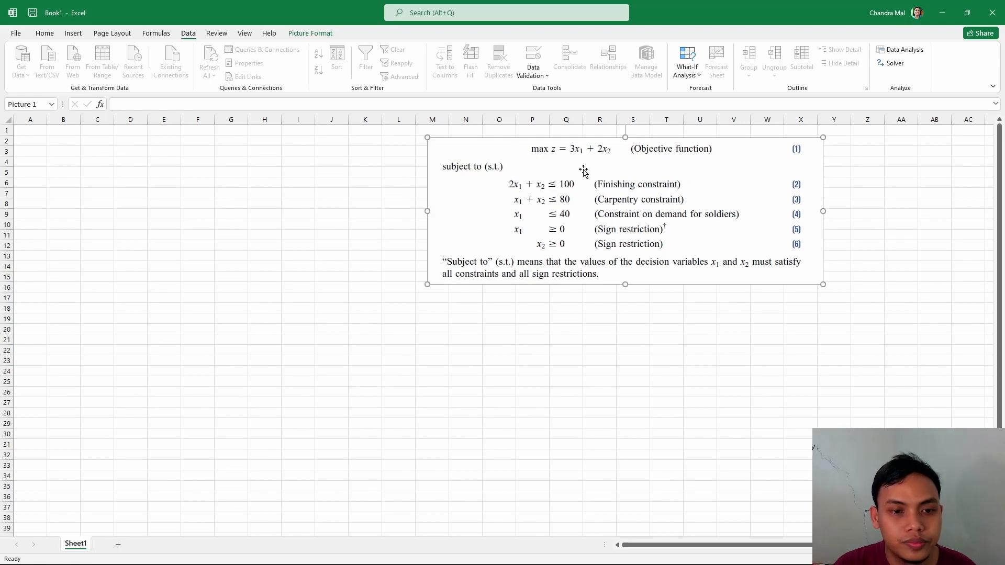
Enter the headers Variables, X1 and X2 in A1:C1 and the row label Unit in A2.
click(34, 130)
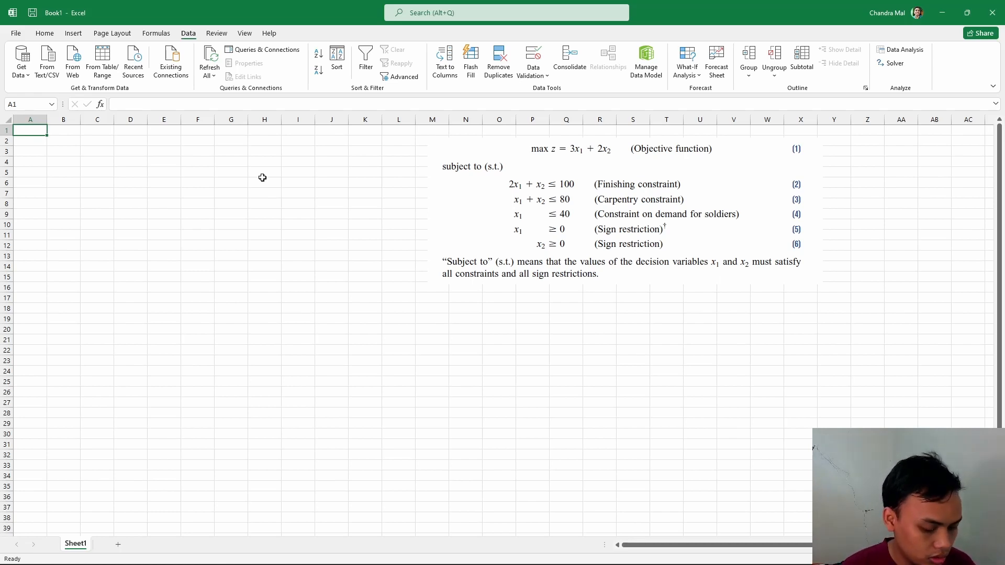
text(Variabl)
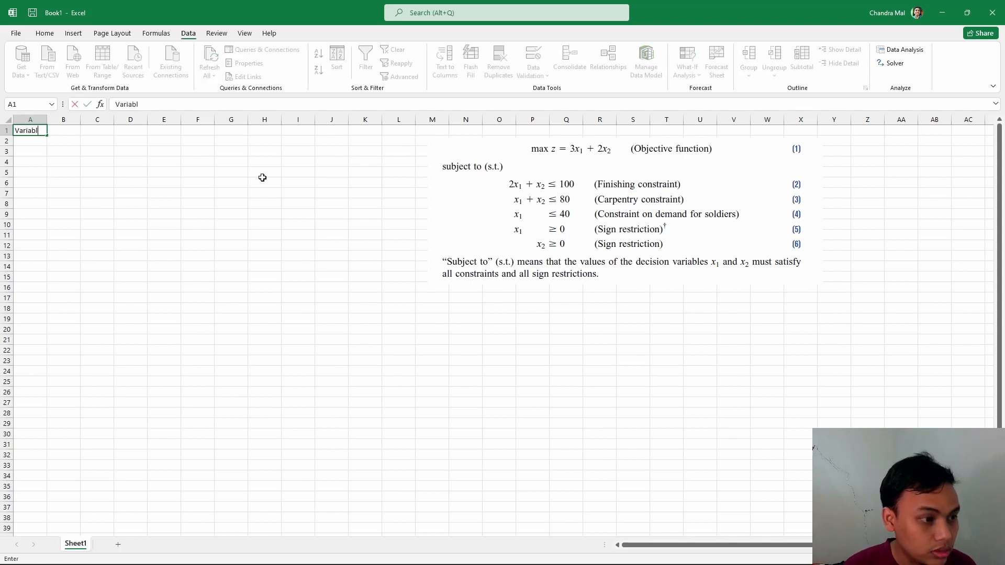
text(es)
key(Tab)
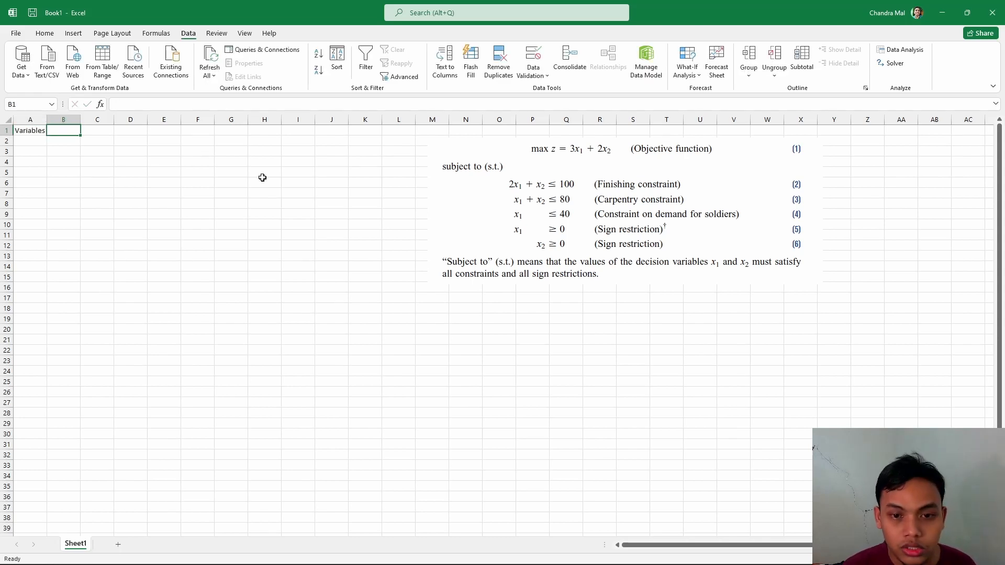
text(X1)
key(Tab)
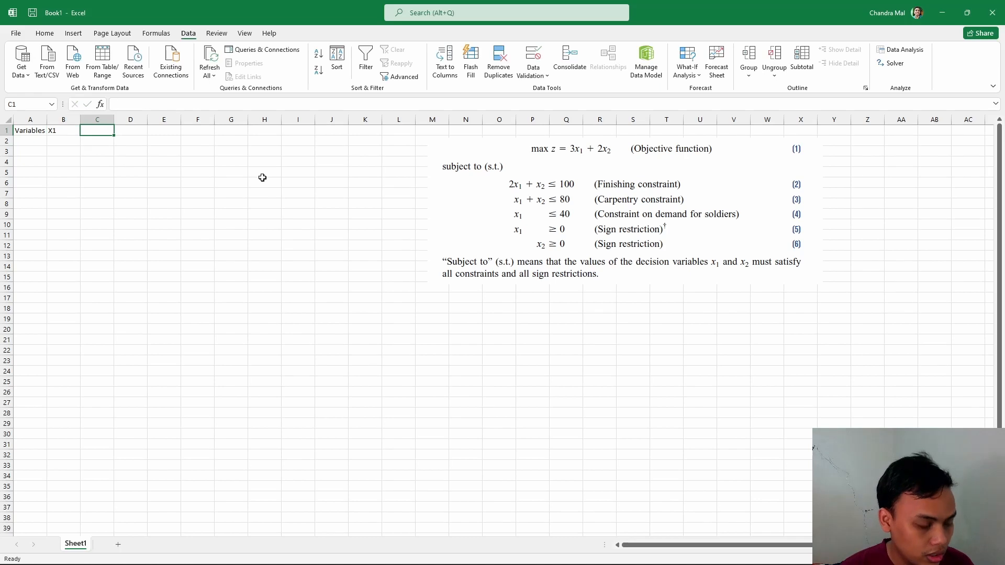
text(X2)
key(Return)
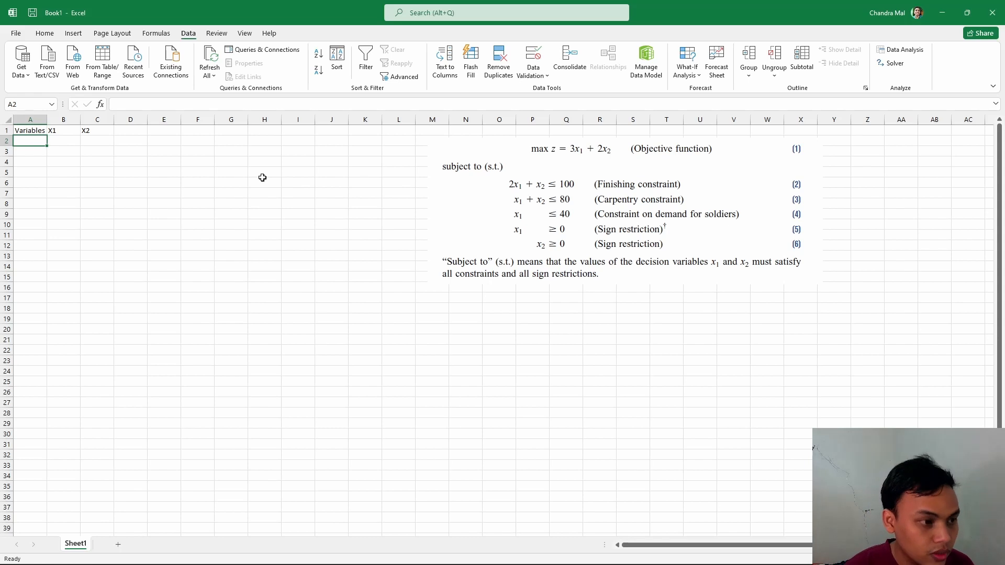
text(UNit)
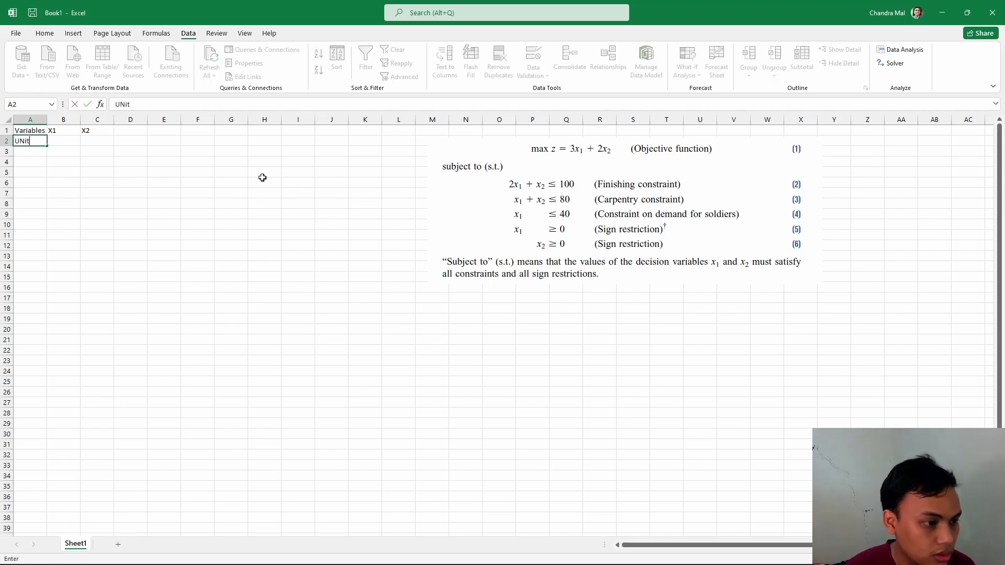
key(Return)
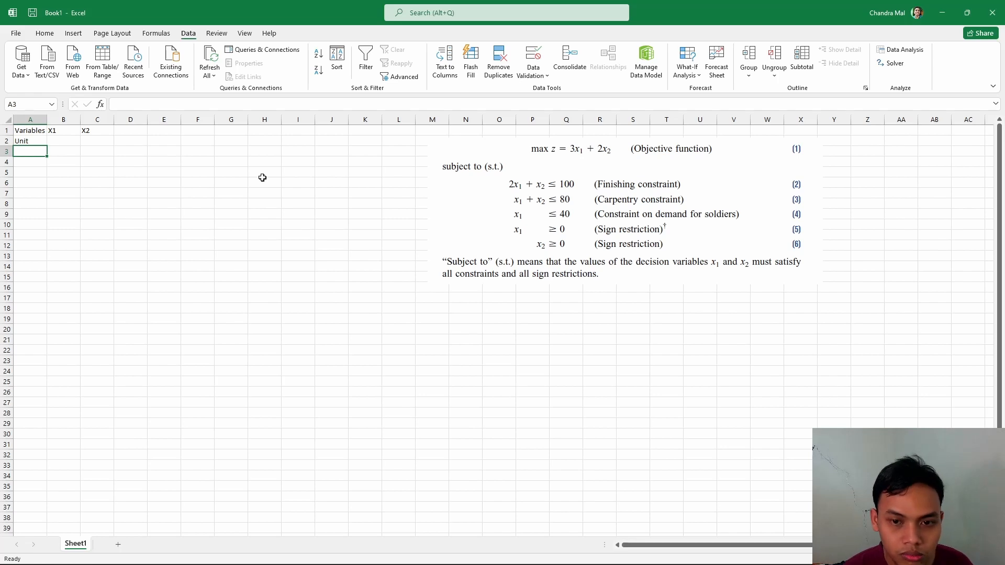
Enter the objective function row with Max in A3 and the coefficients 3 in B3 and 2 in C3.
text(M)
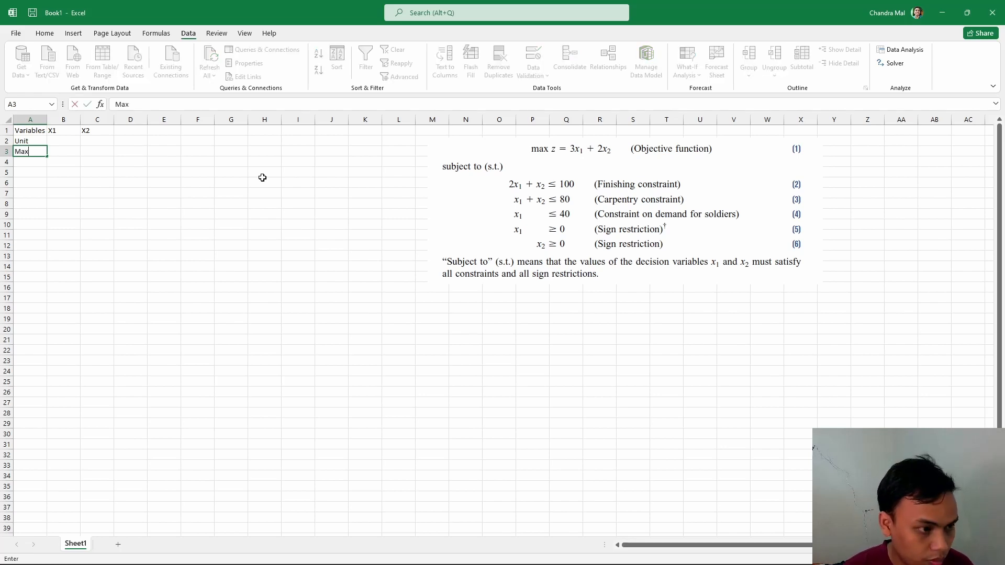
text(ax)
key(Tab)
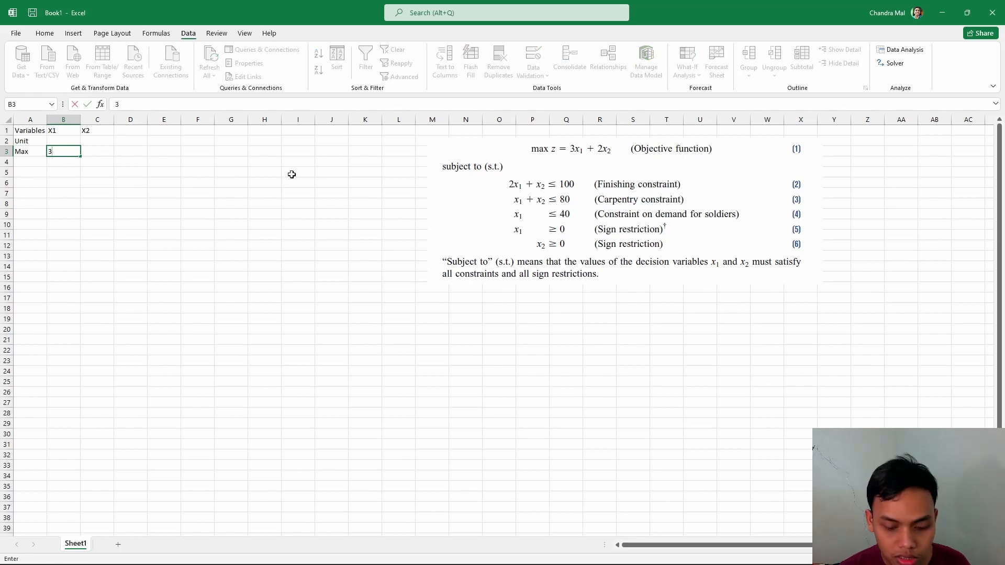
text(3)
key(Tab)
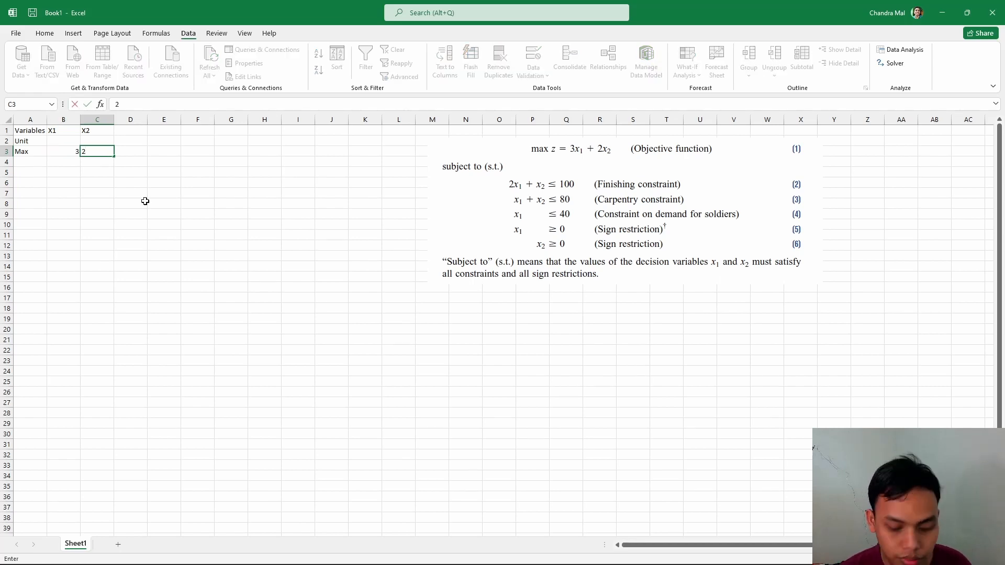
key(Return)
Enter the labels St, St1 and St2 in A4:A6 and fill the series down to St3 in A7.
key(Left)
key(Left)
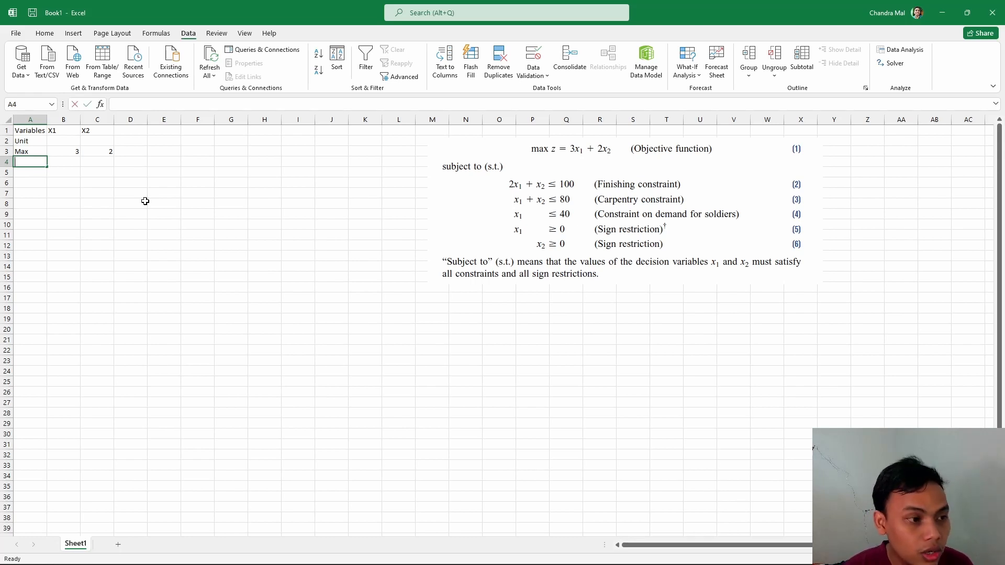
text(St)
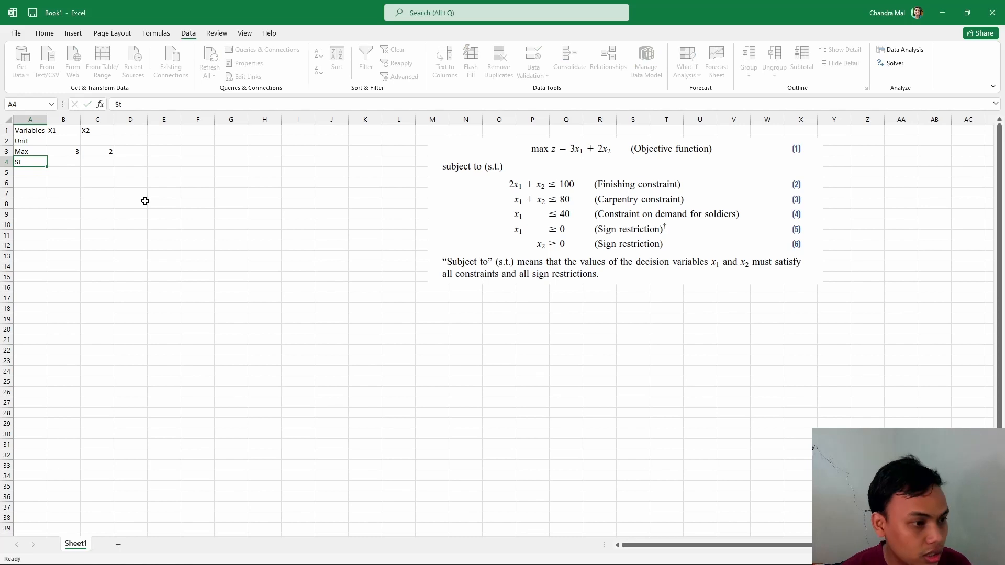
key(Return)
text(St1)
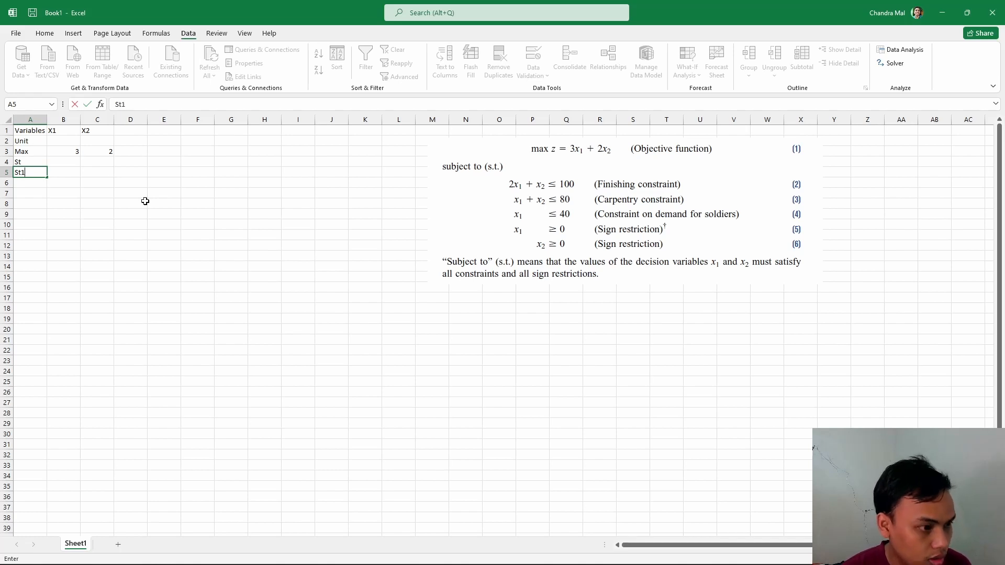
key(Return)
text(St2)
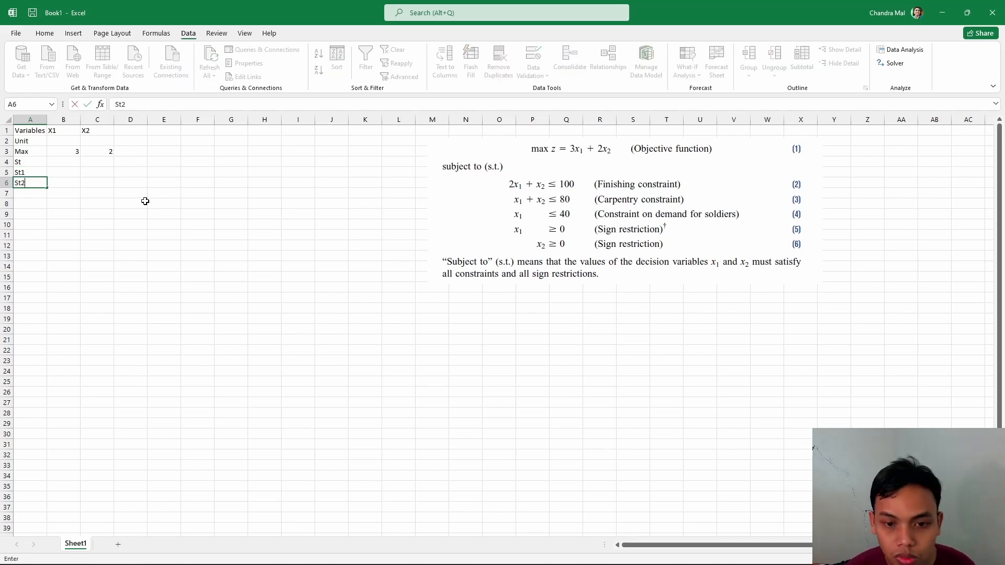
key(Return)
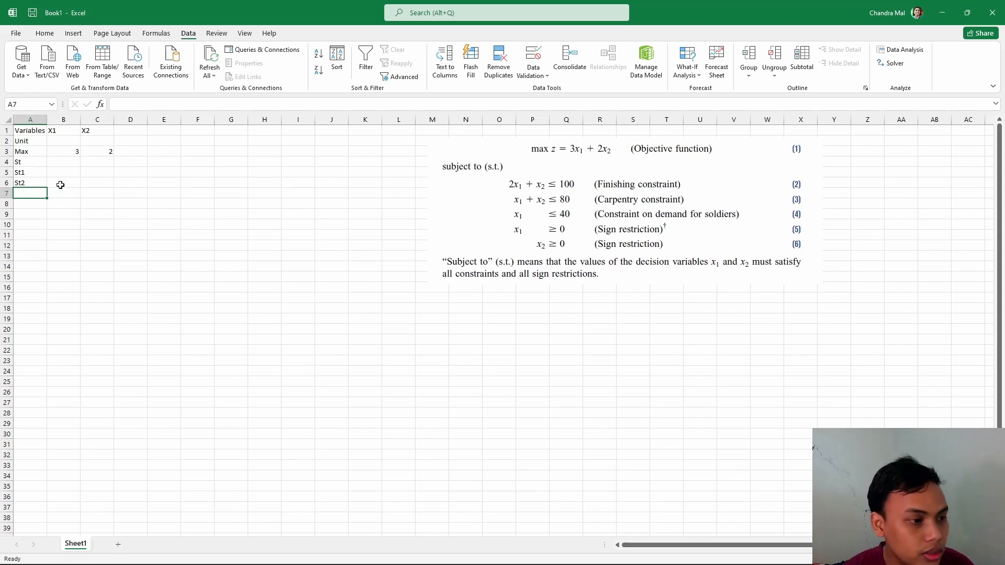
drag(32, 172, 49, 198)
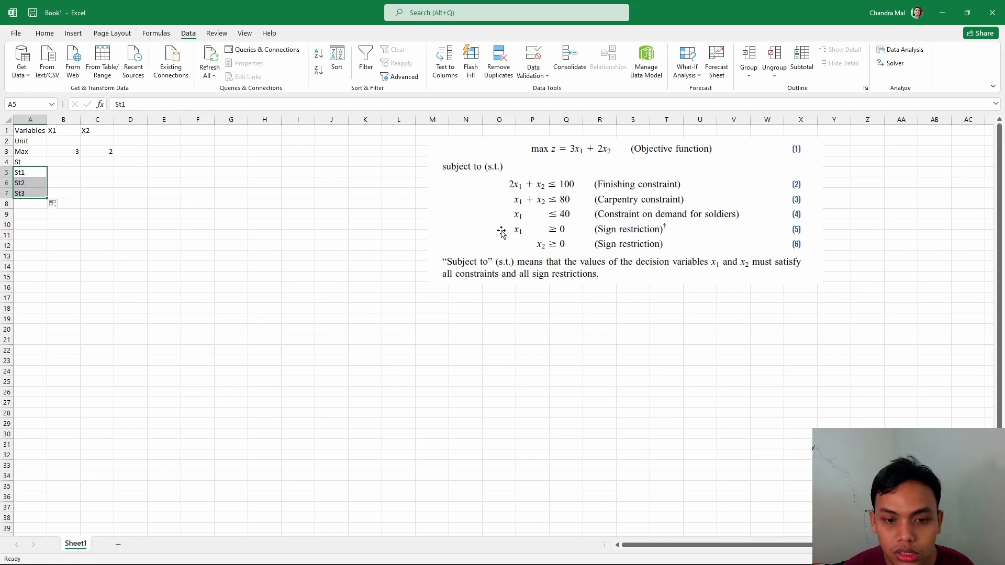
Clear the St label from cell A4.
click(98, 204)
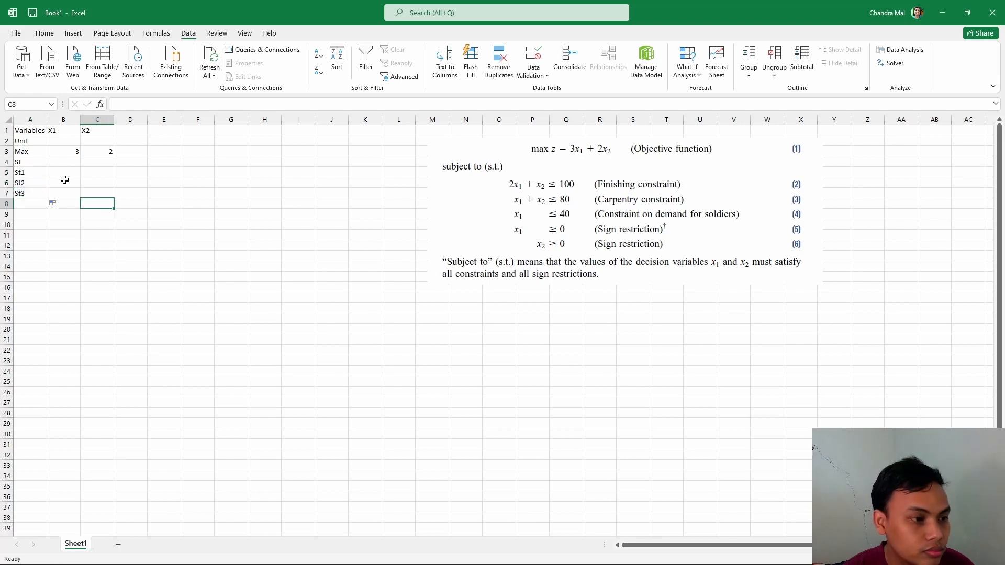
click(35, 163)
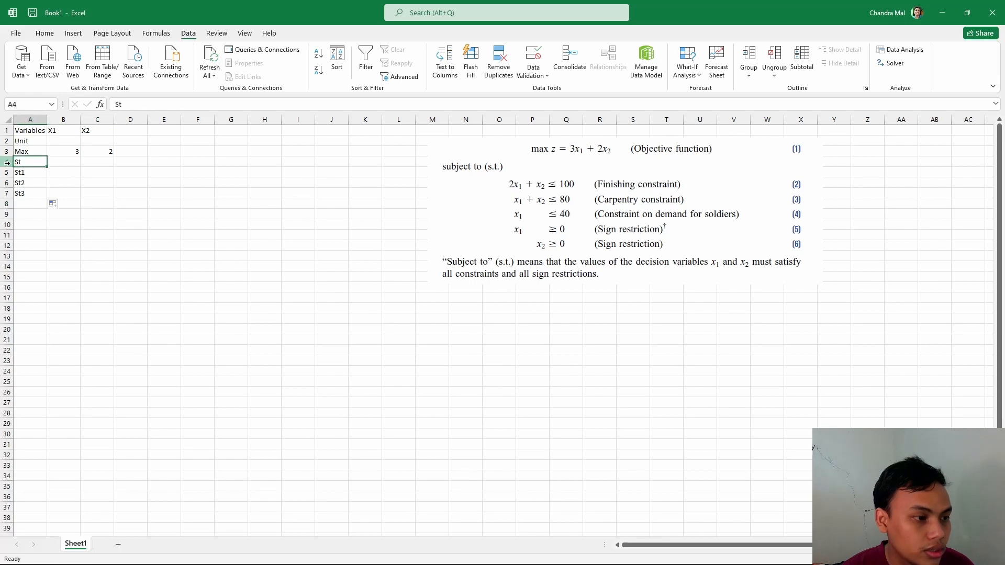
key(Delete)
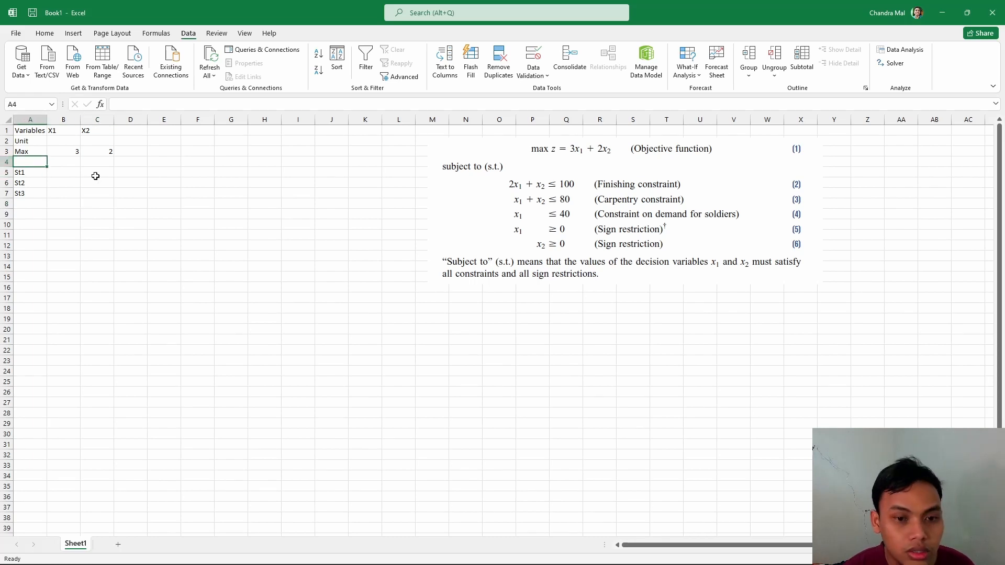
Enter the St1 constraint row with 2 in B5, 1 in C5, Less Than in E5 and 100 in F5.
click(62, 173)
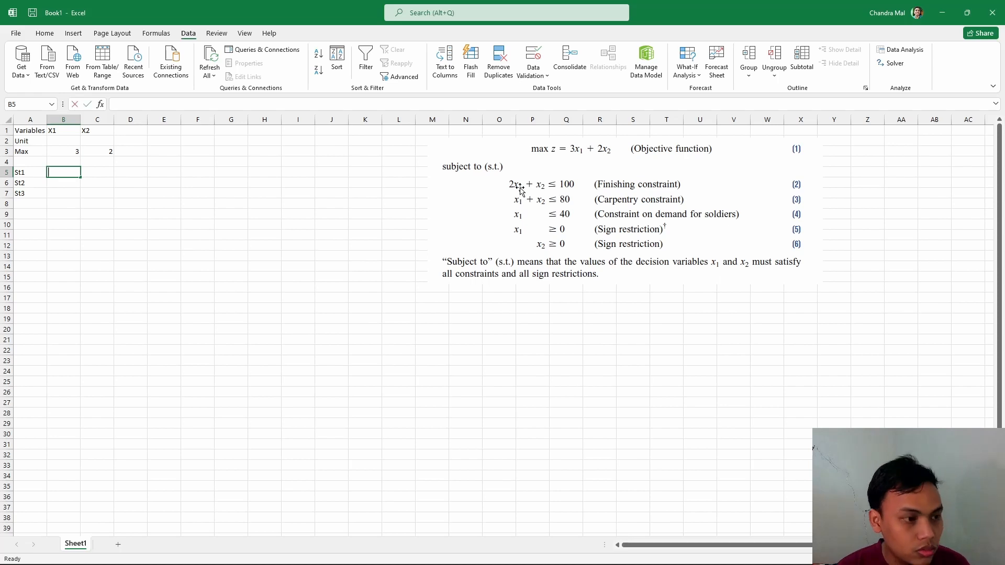
text(2)
key(Tab)
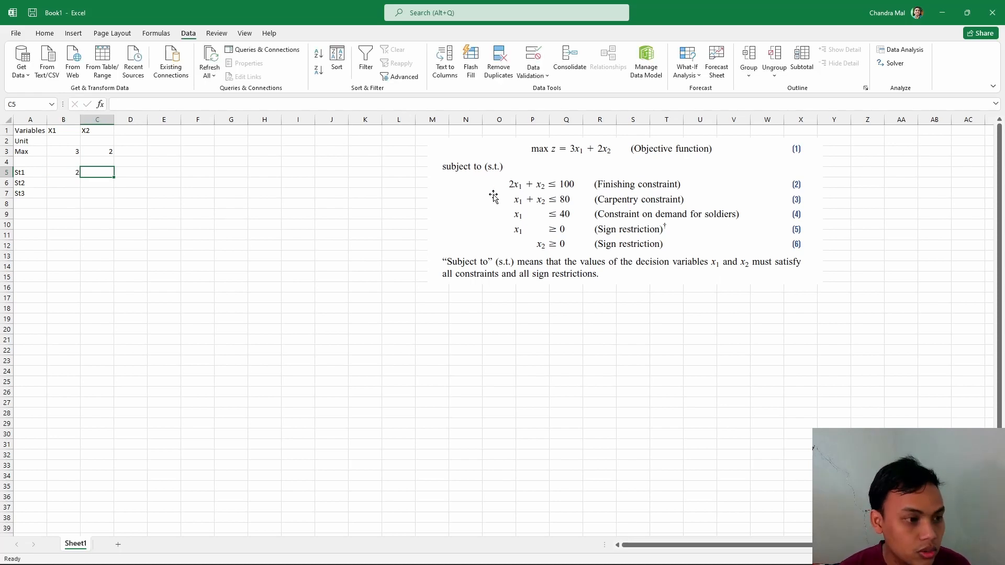
text(1)
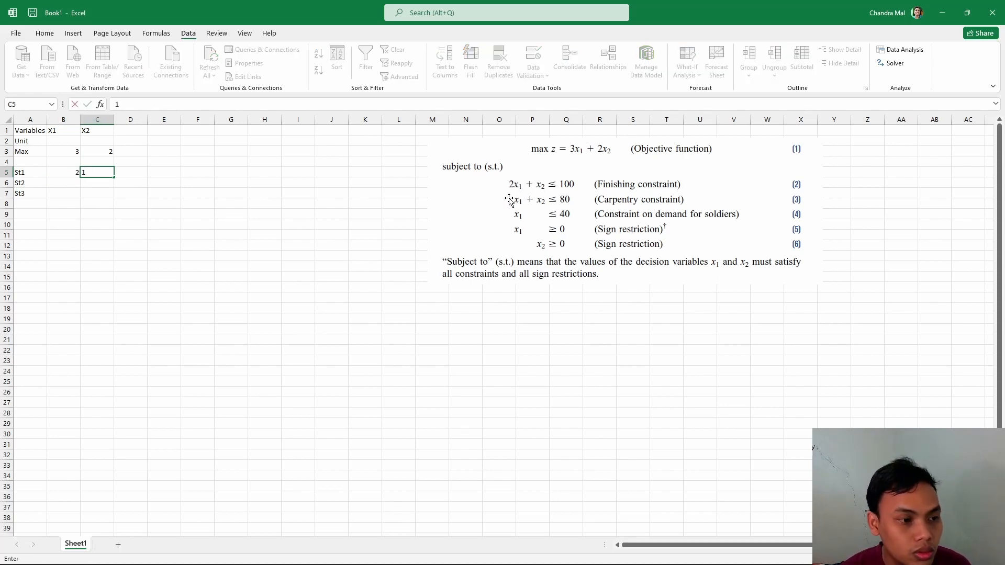
key(Tab)
key(Tab)
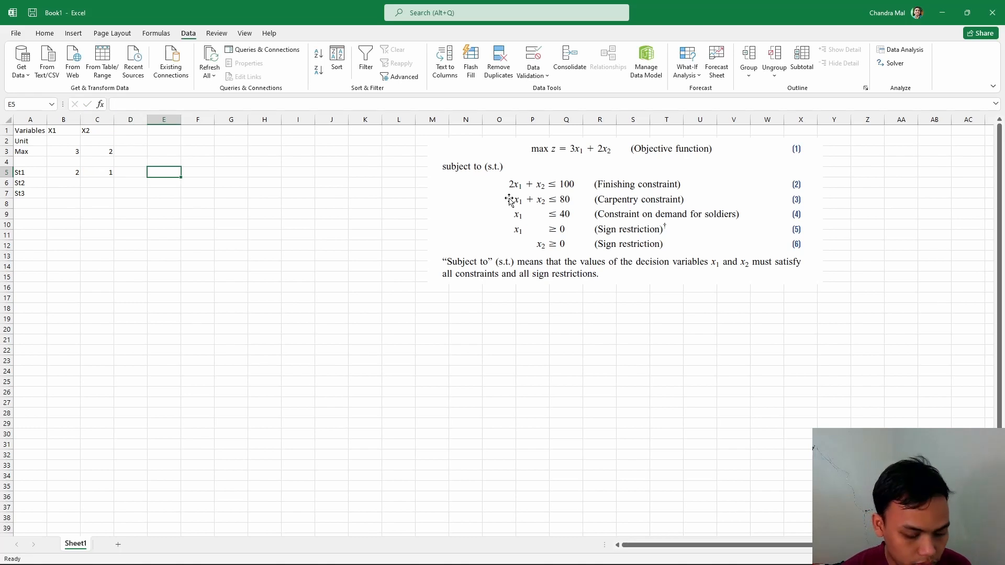
text(Less Than)
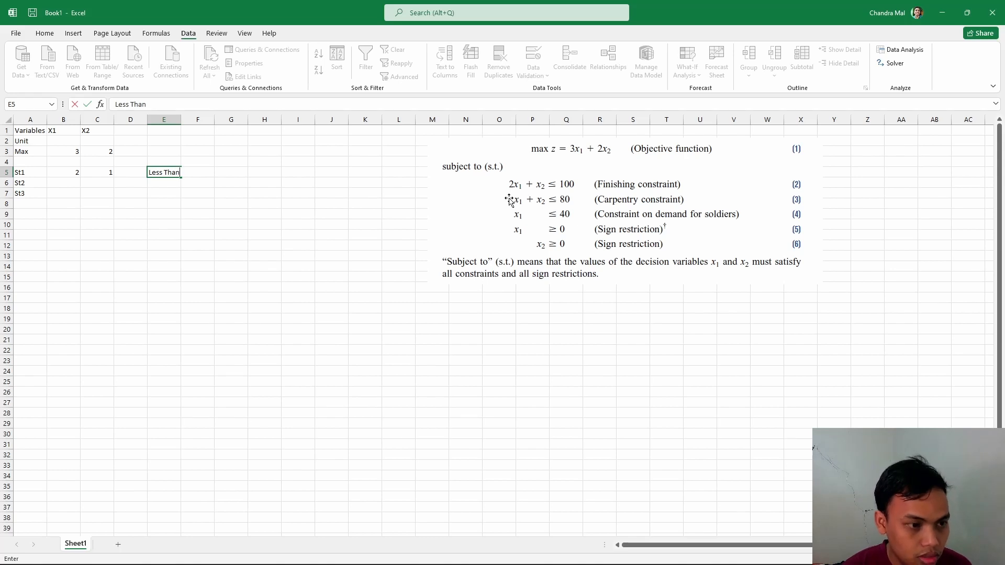
key(Tab)
text(100)
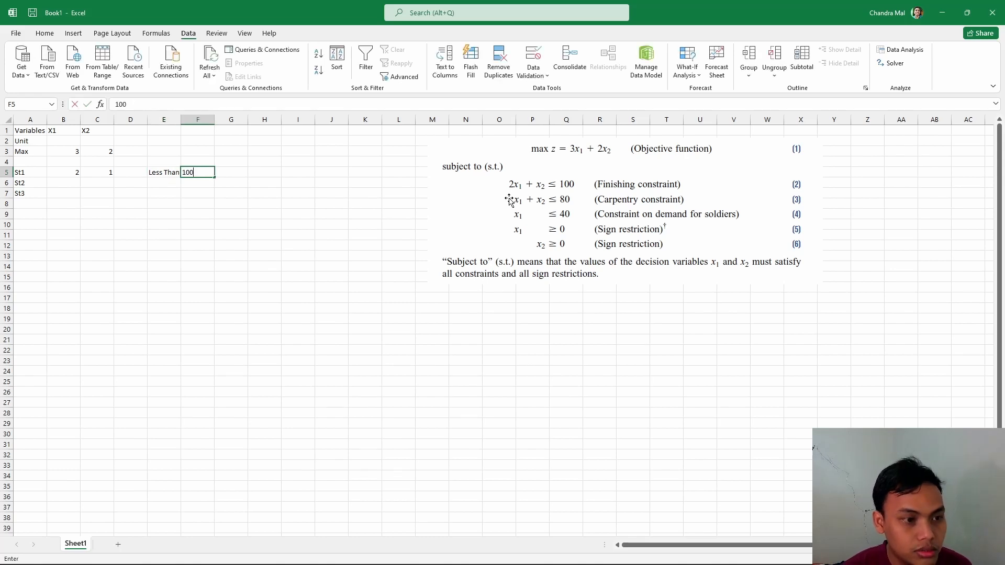
key(Return)
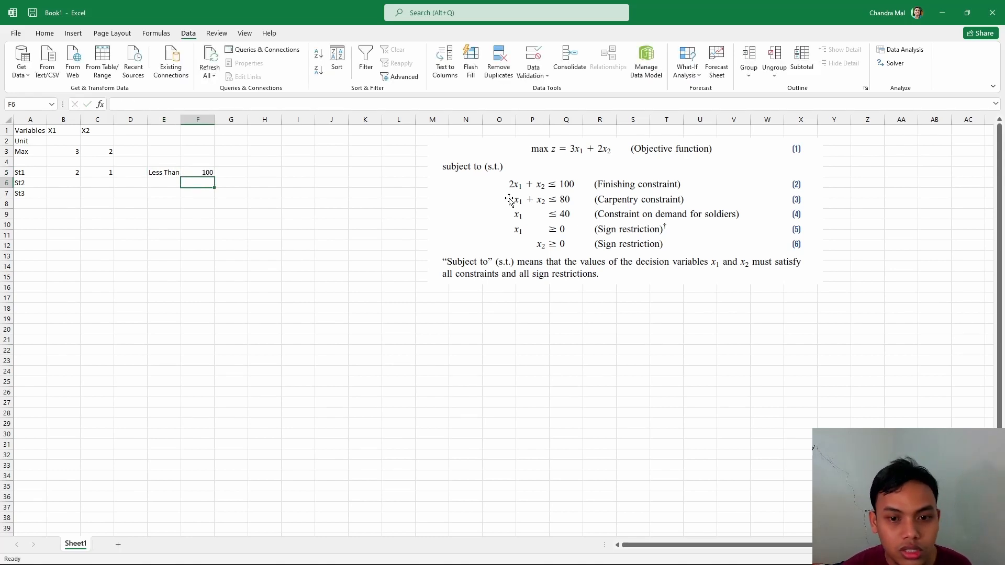
Enter the St2 constraint row with 1 in B6, 1 in C6, Less Than in E6 and 80 in F6.
key(Left)
key(Left)
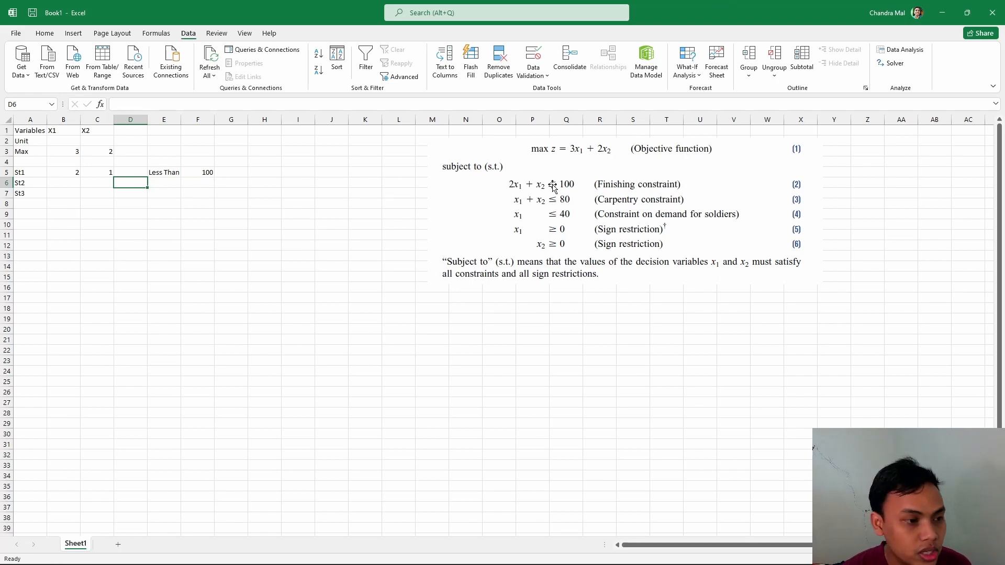
key(Left)
key(Left)
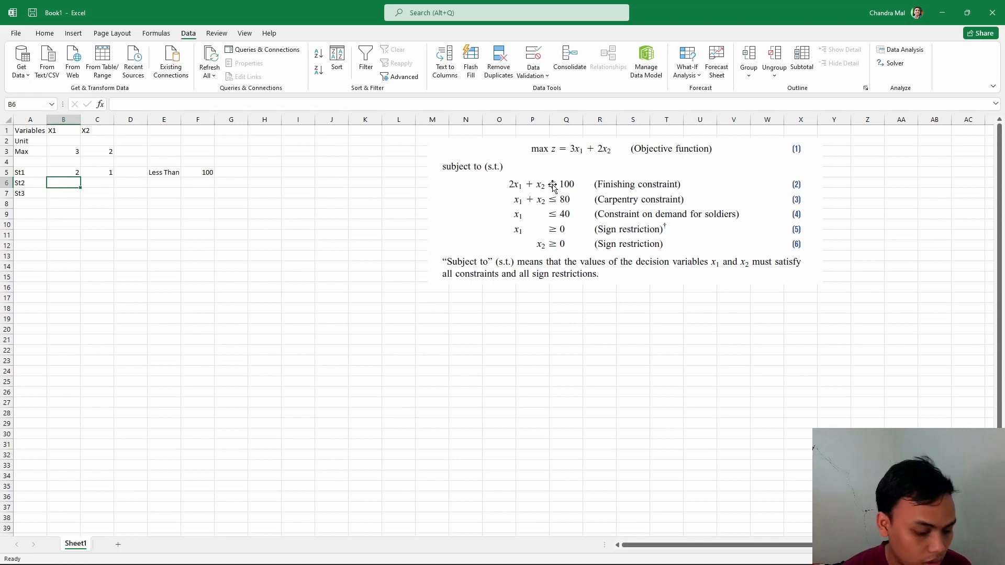
text(1)
key(Tab)
text(1)
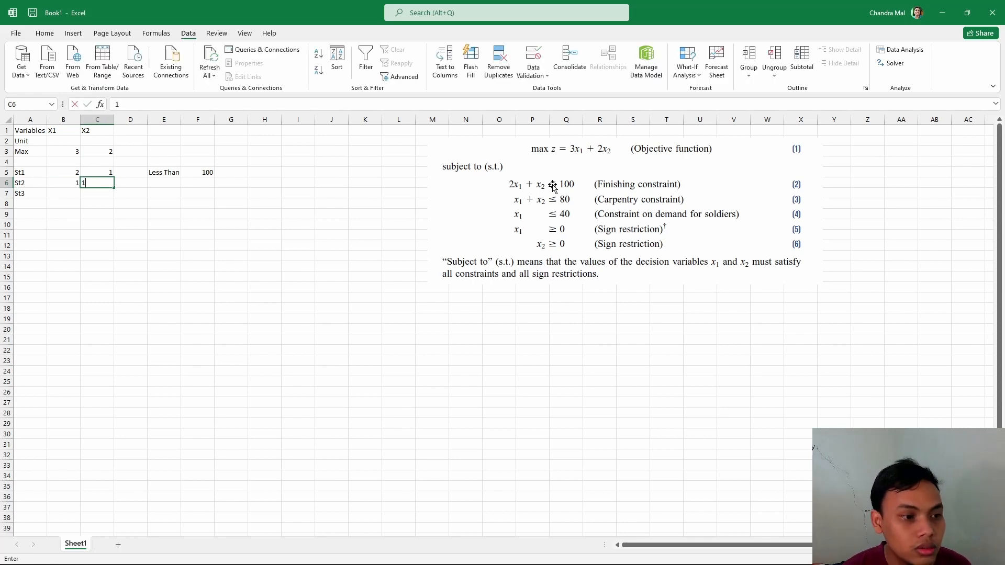
key(Tab)
key(Tab)
text(T)
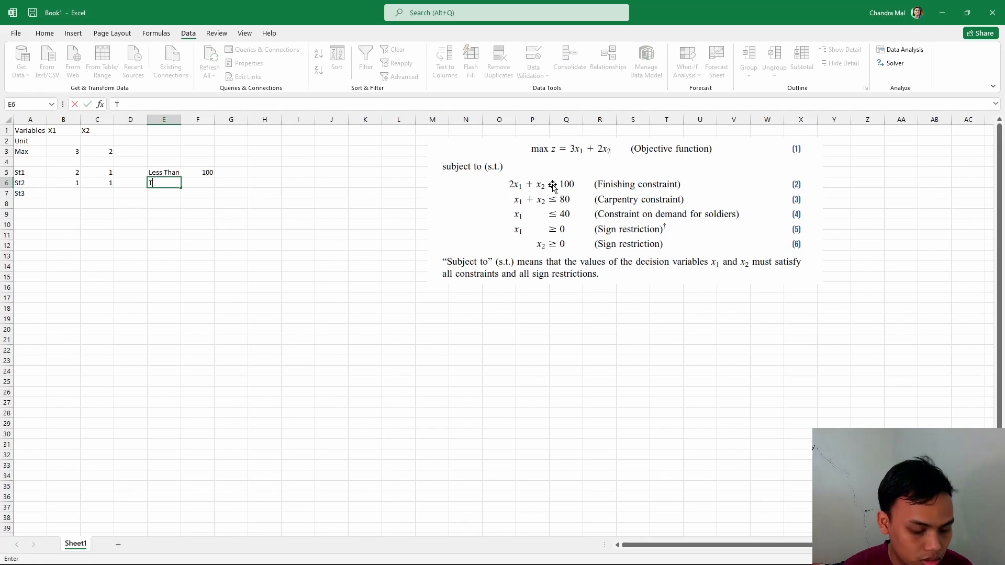
text(Lse)
key(BackSpace)
key(BackSpace)
text(ess Than)
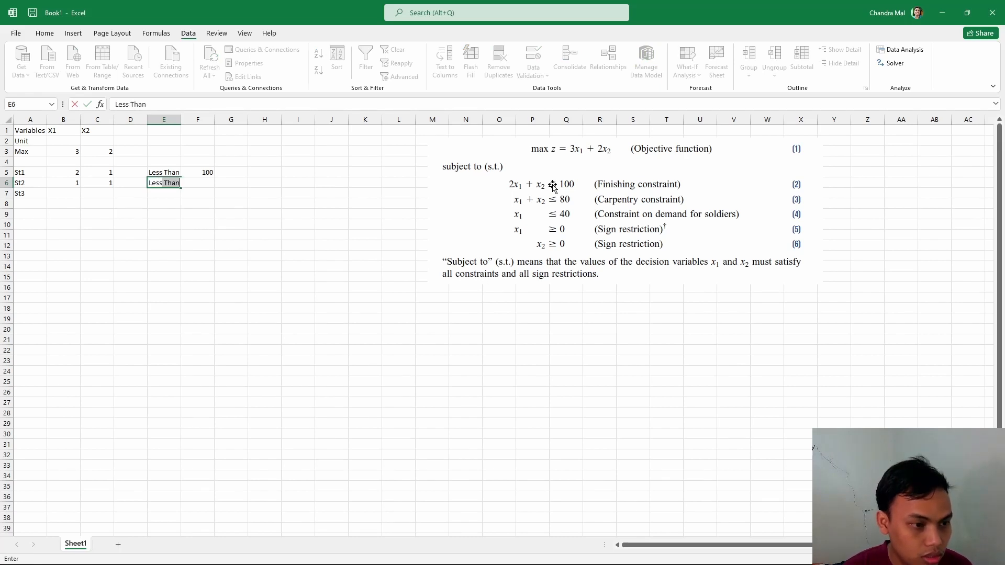
key(Tab)
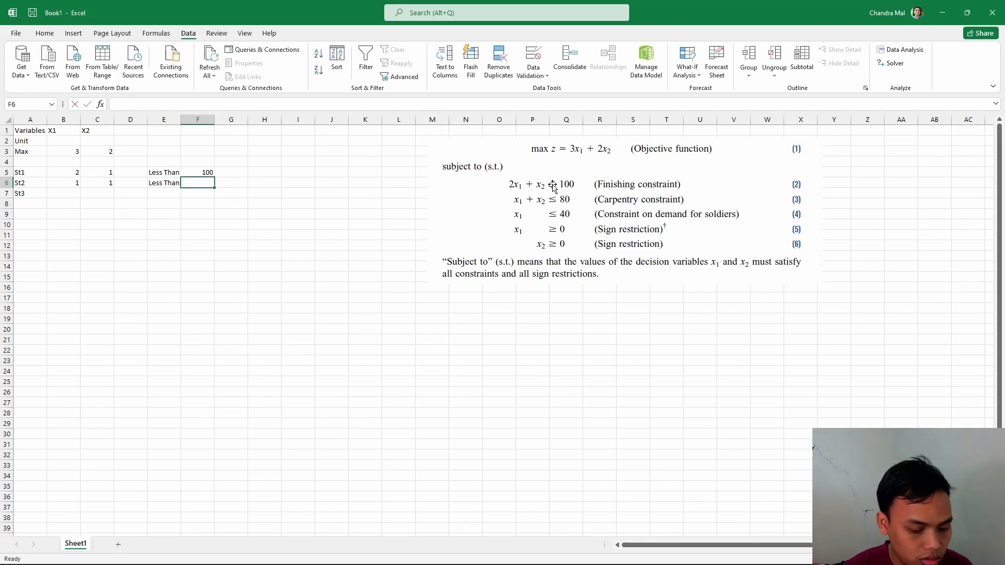
text(80)
key(Return)
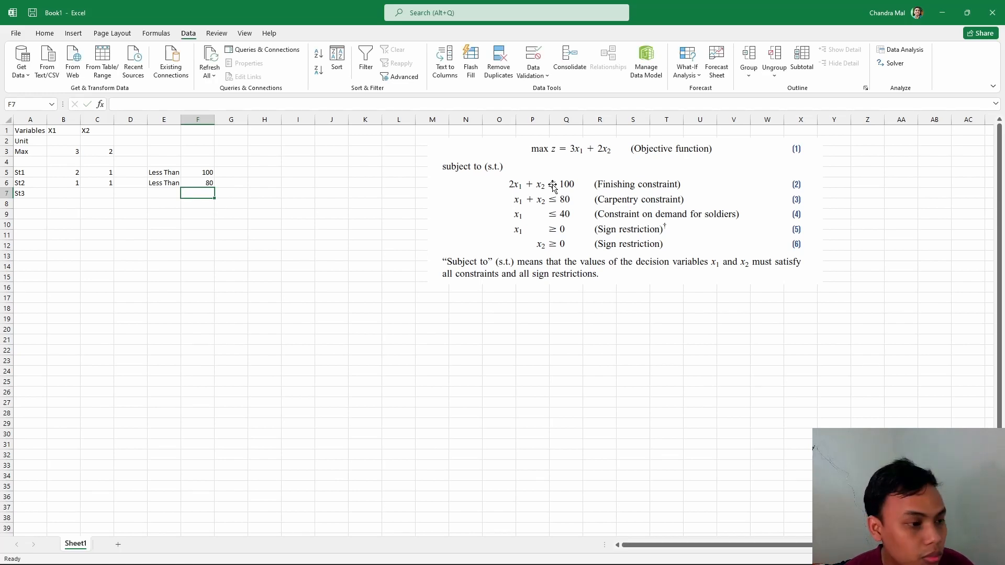
Enter the St3 constraint row with 1 in B7, Less Than in E7 and 40 in F7, leaving C7 blank.
key(Left)
key(Left)
key(Left)
key(Left)
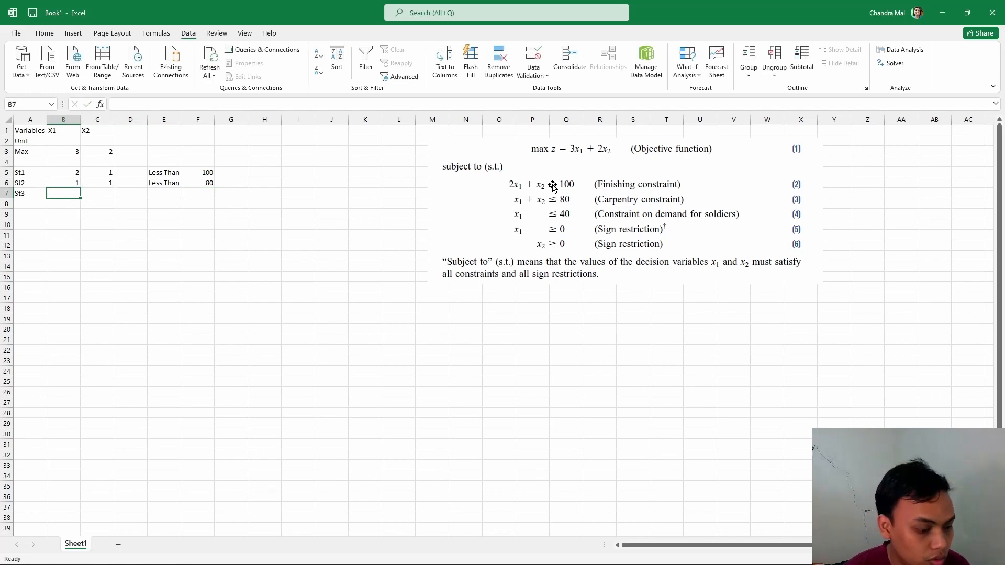
text(1)
key(Right)
key(Right)
key(Right)
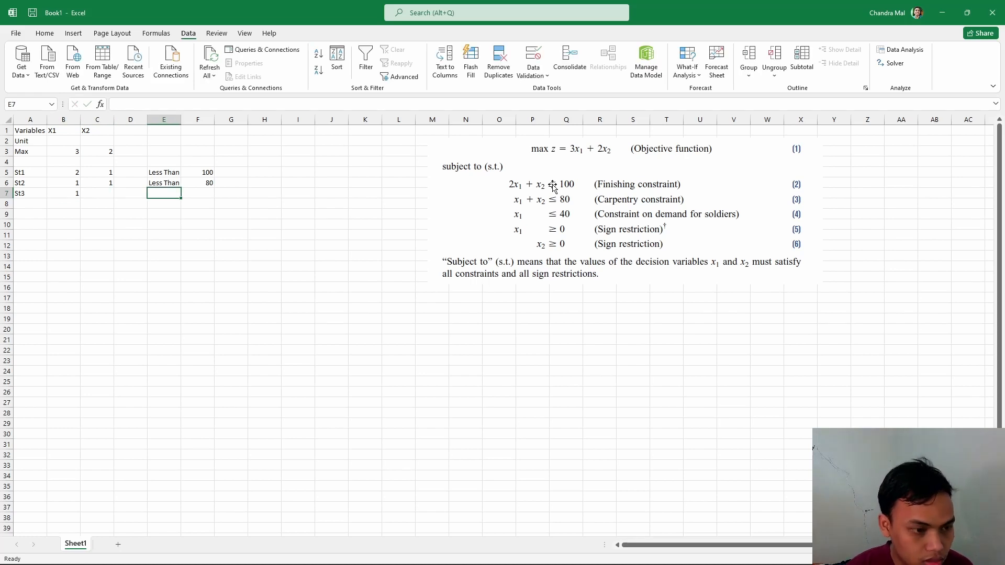
text(Less)
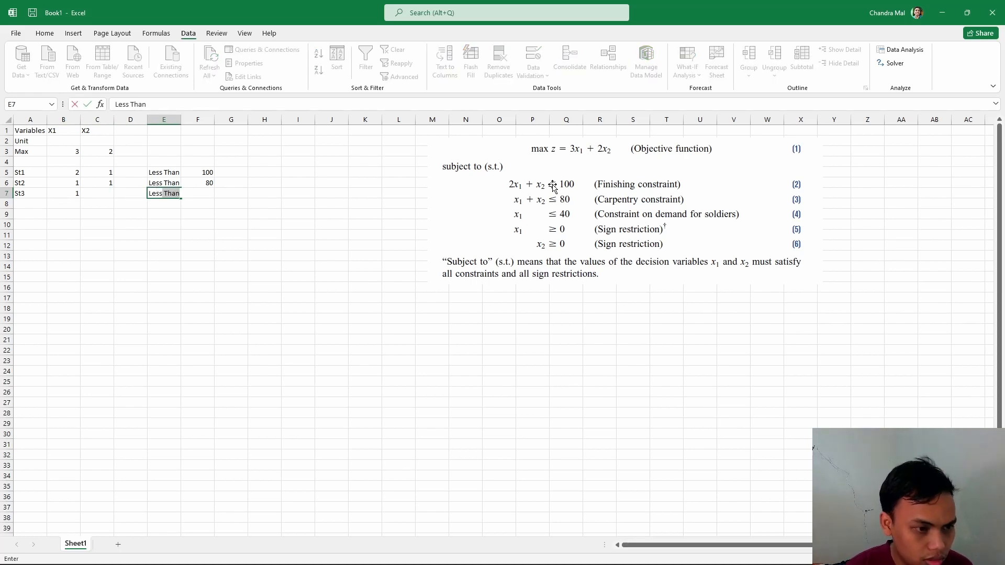
key(Return)
key(Right)
key(Up)
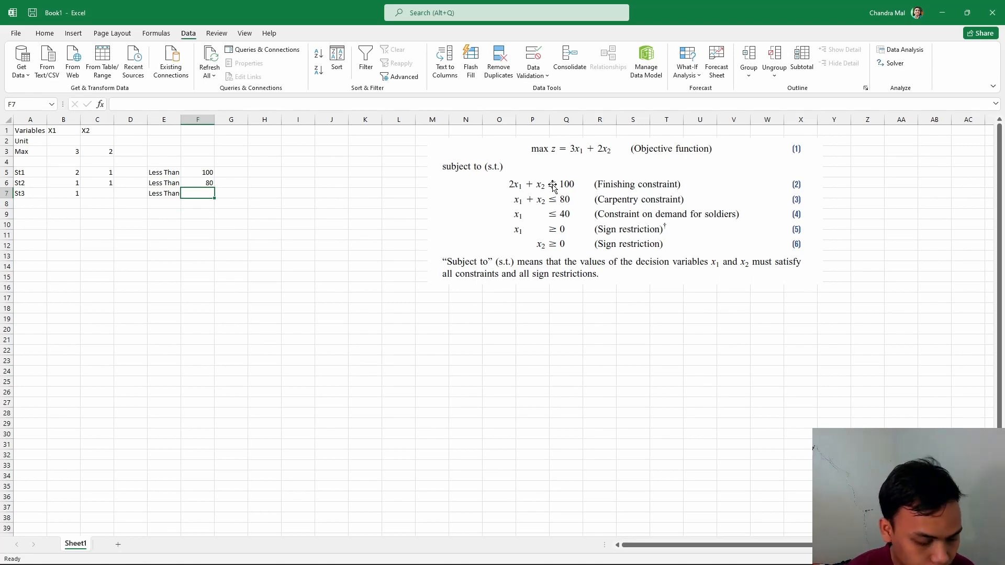
text(40)
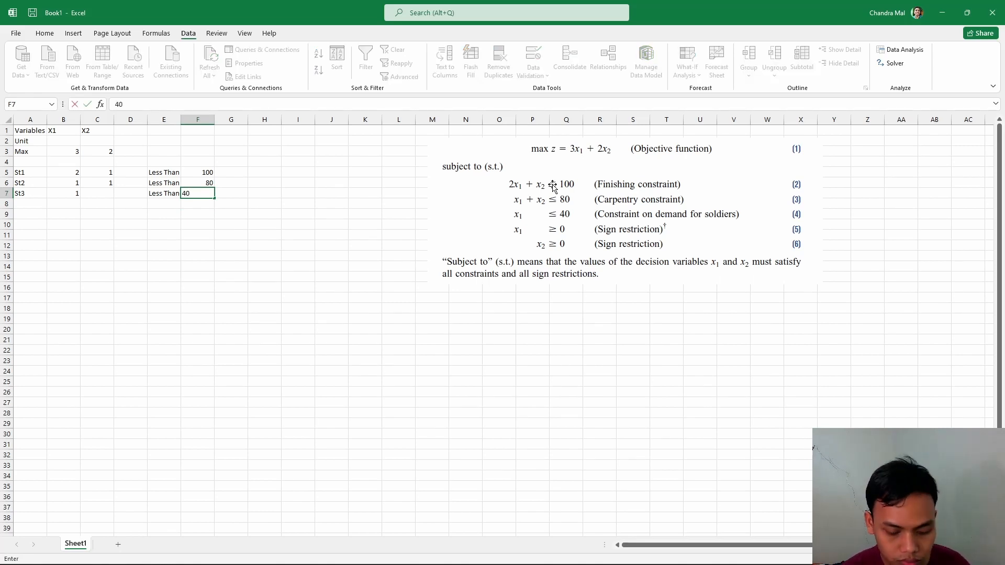
key(Return)
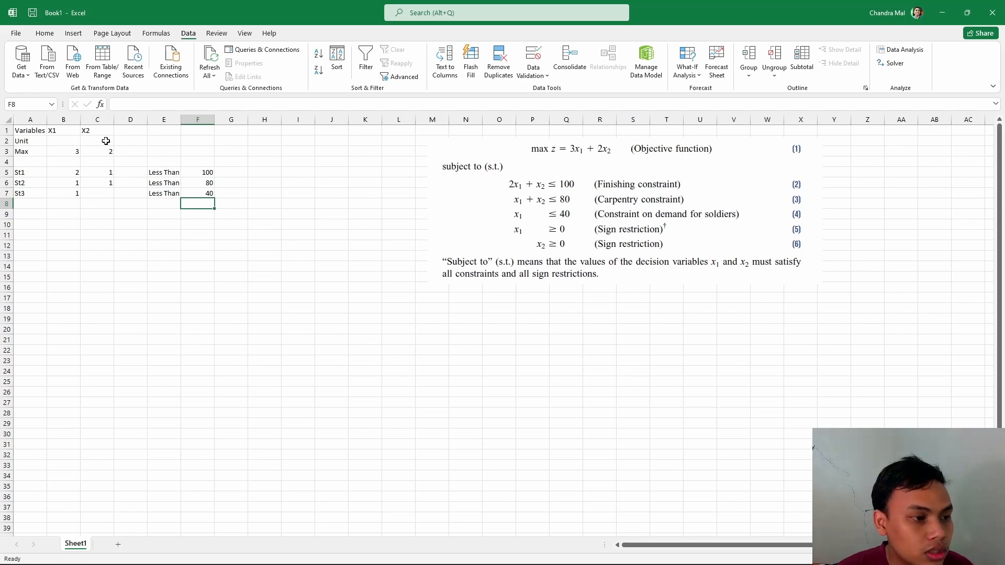
click(134, 151)
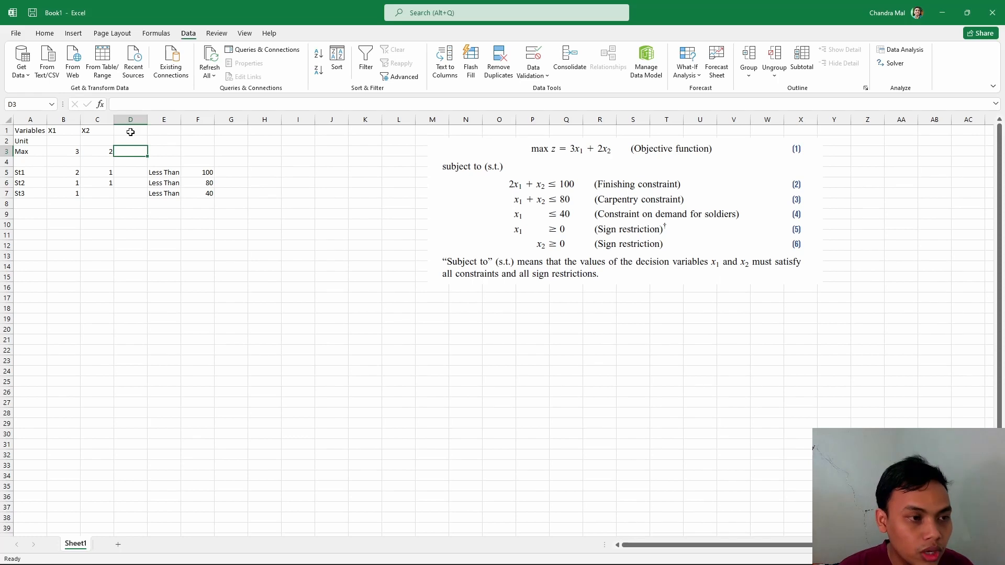
drag(60, 144, 109, 139)
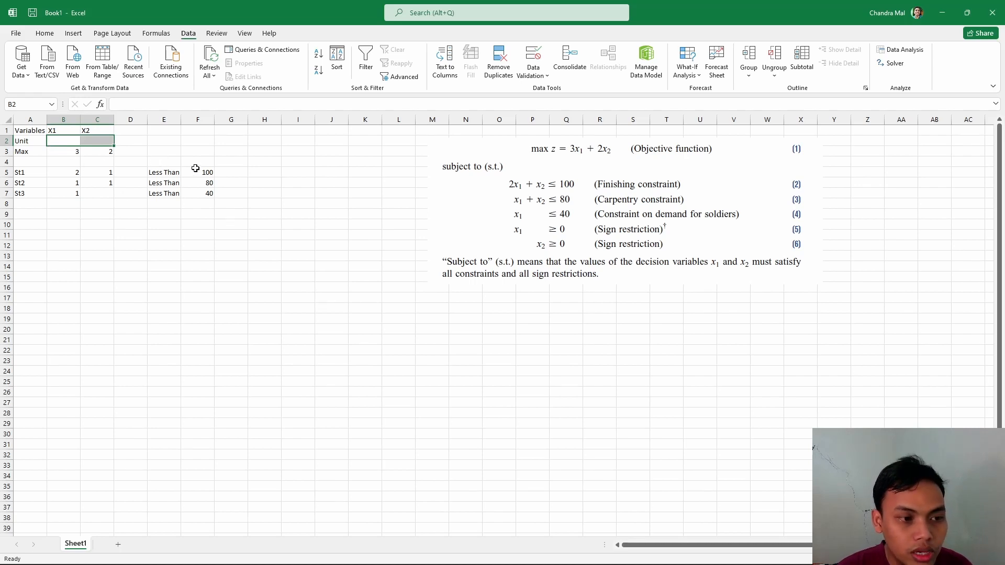
click(141, 152)
text(=)
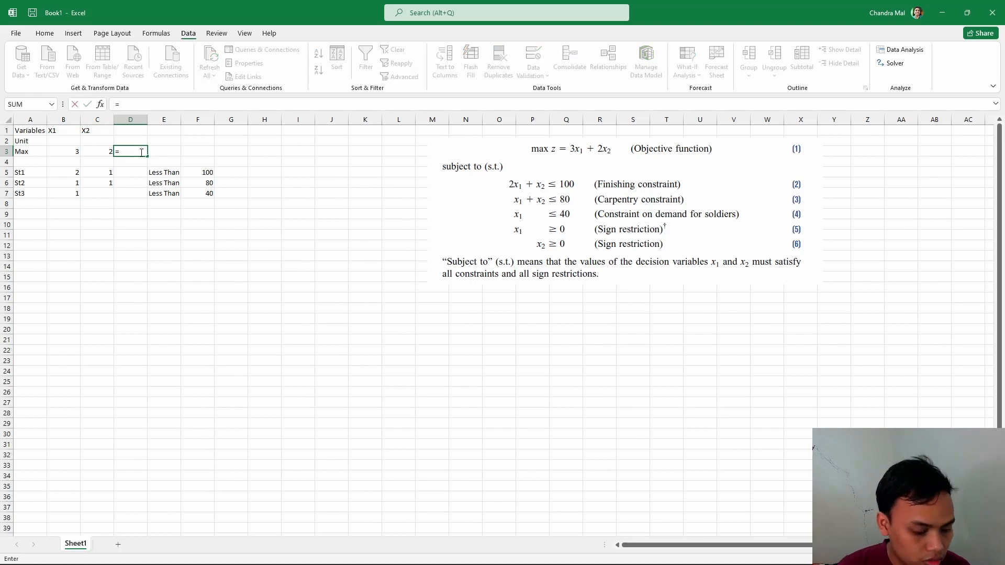
Enter 0 as the starting unit value for X1 in B2 and for X2 in C2.
click(67, 140)
text(0)
key(Tab)
text(0)
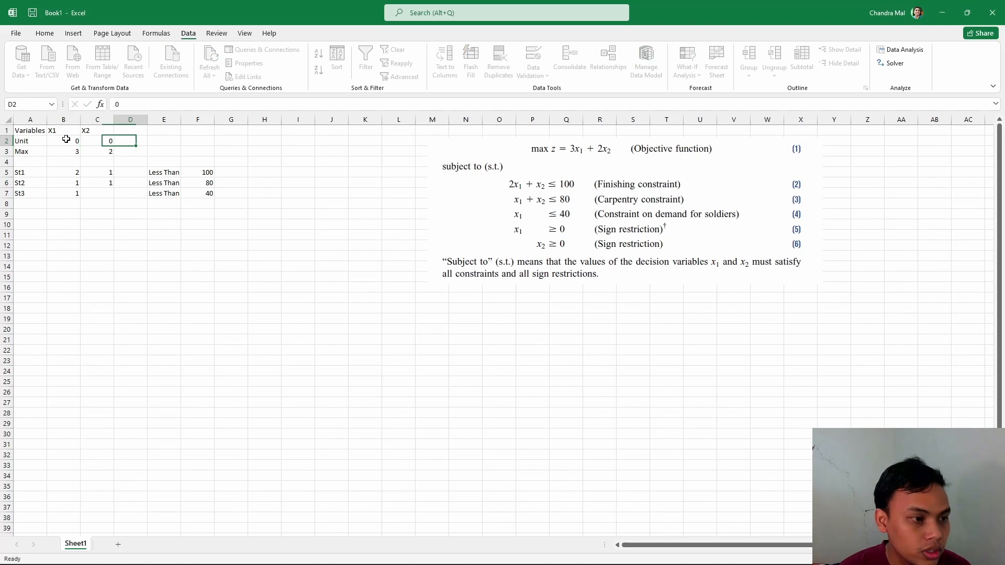
key(Return)
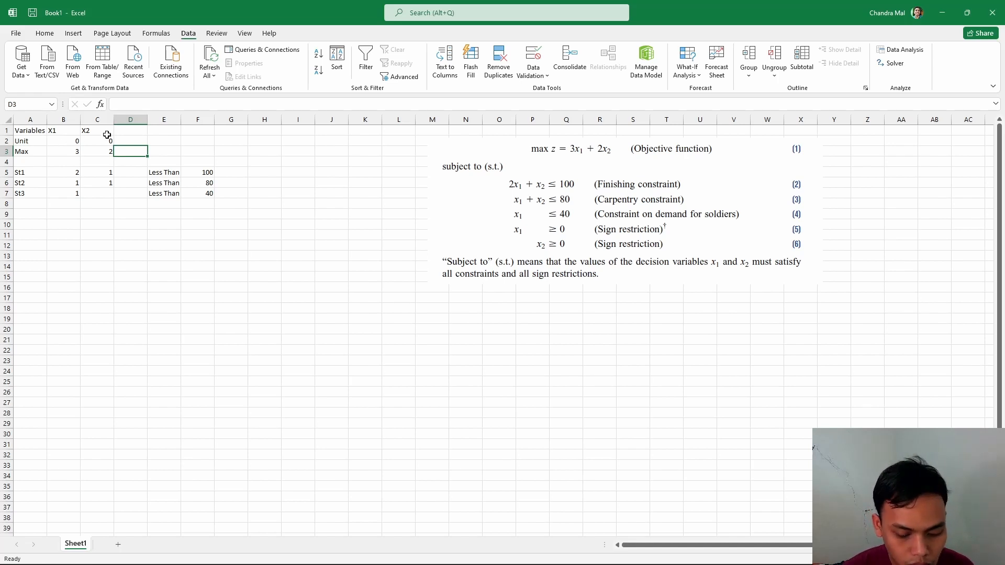
Enter the objective formula =SUMPRODUCT($B$2:$C$2,B3:C3) in D3, with the unit range as an absolute reference.
text(=)
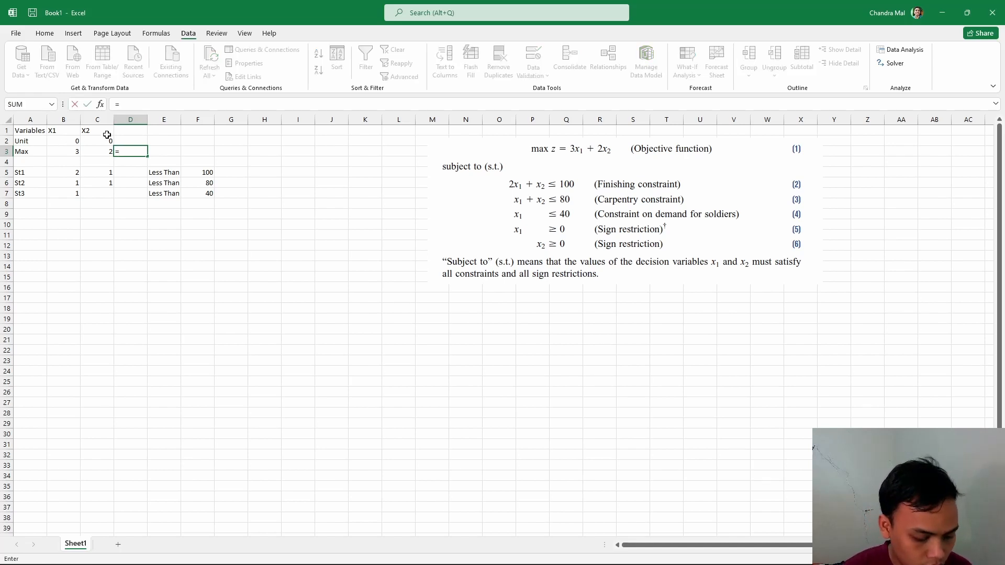
text(sum)
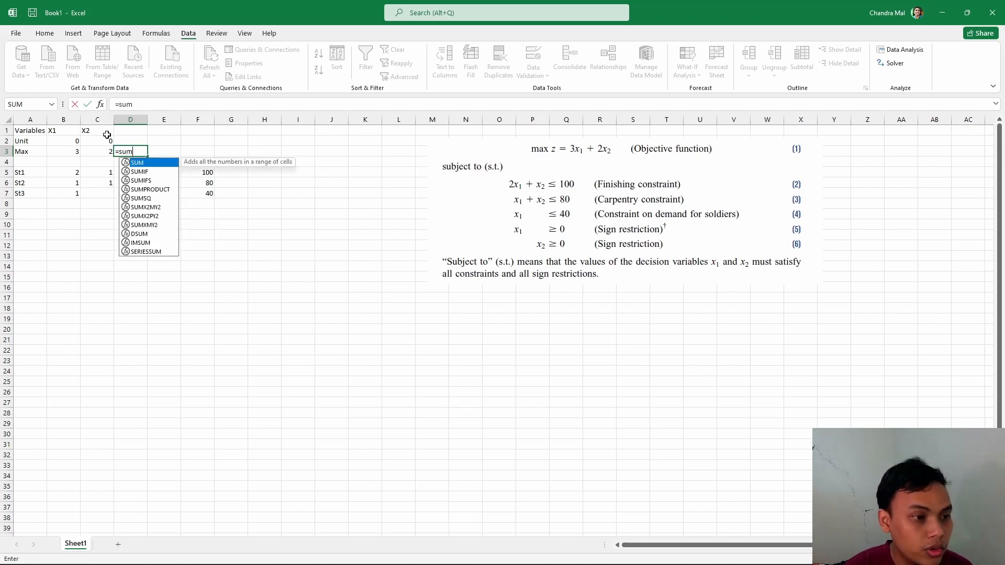
double_click(164, 190)
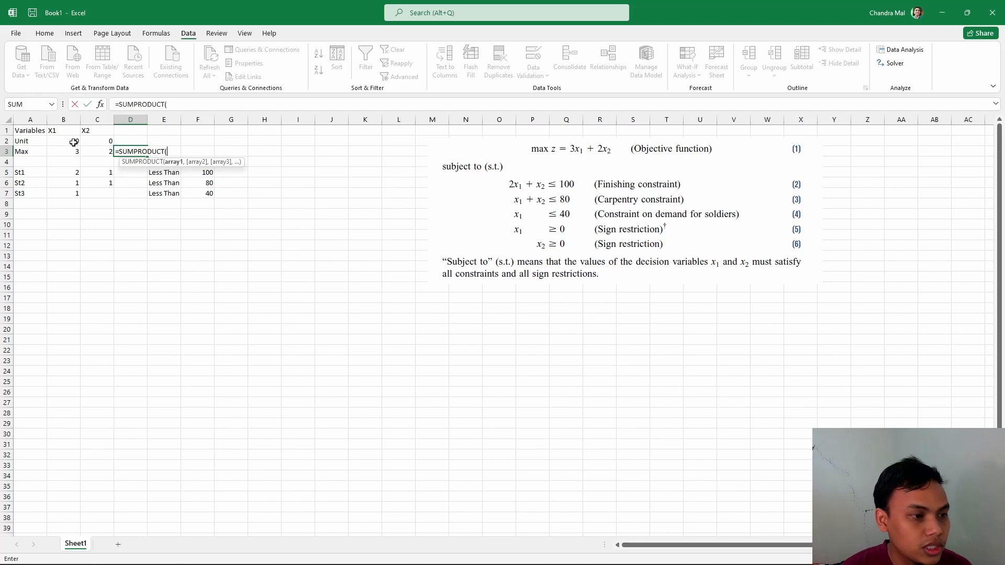
drag(67, 141, 98, 141)
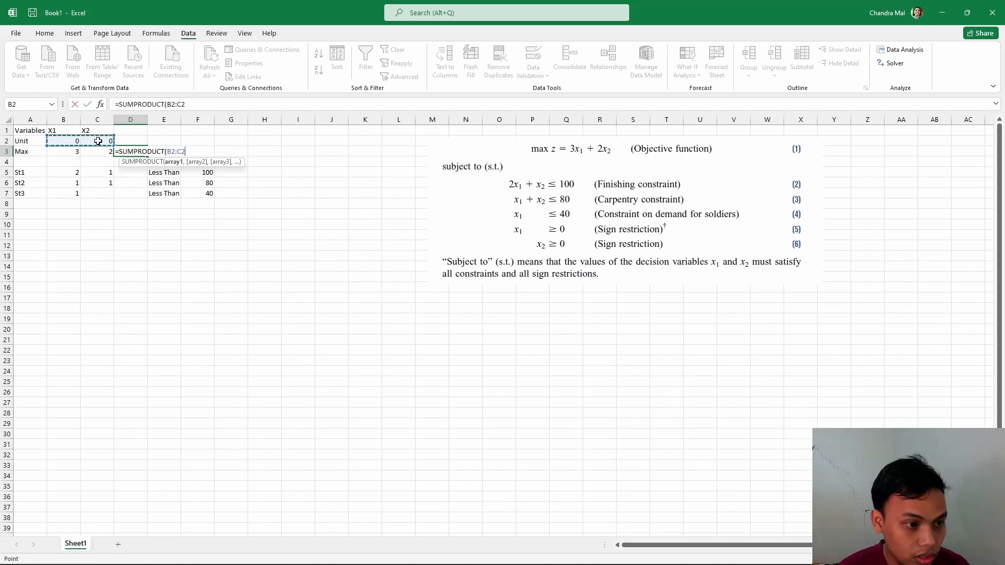
key(F4)
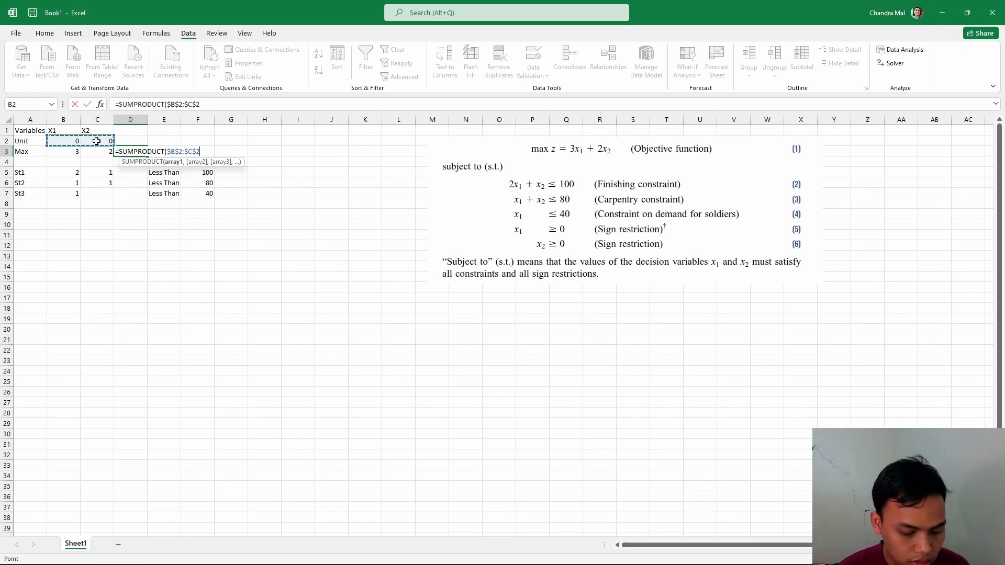
text(,)
drag(61, 151, 91, 155)
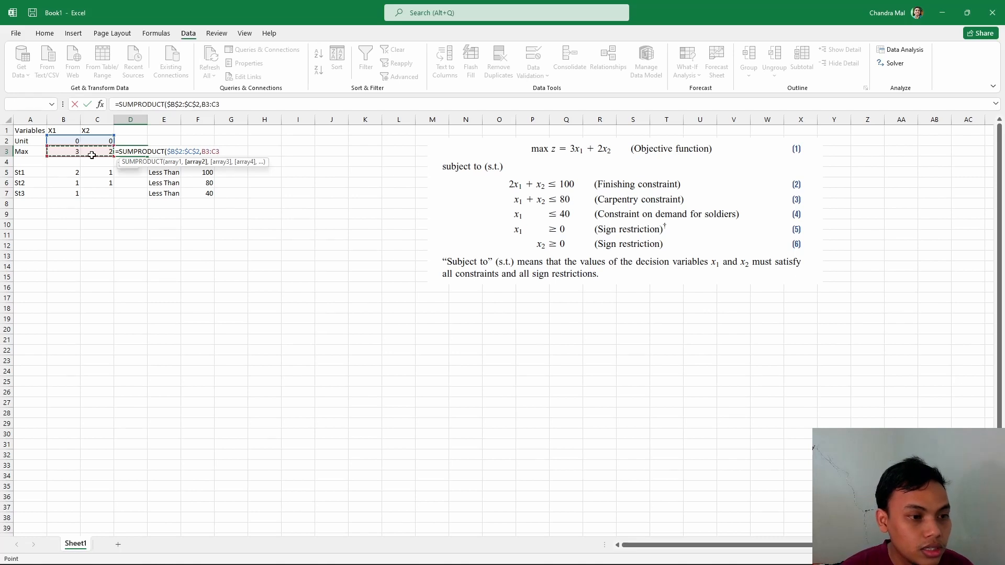
text())
key(Return)
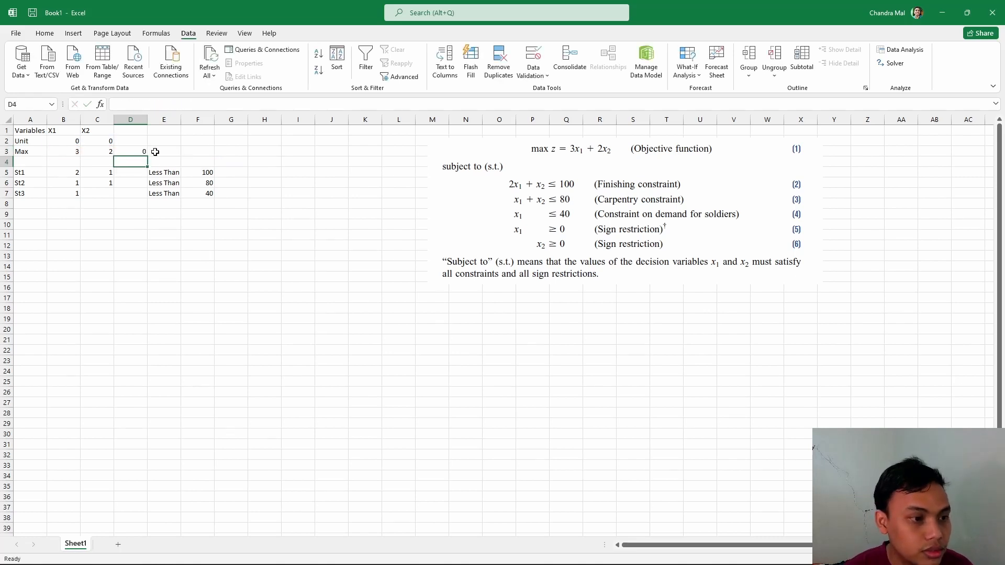
Fill the SUMPRODUCT formula from D3 down to D7 and clear the copy in the blank row's cell D4.
click(137, 152)
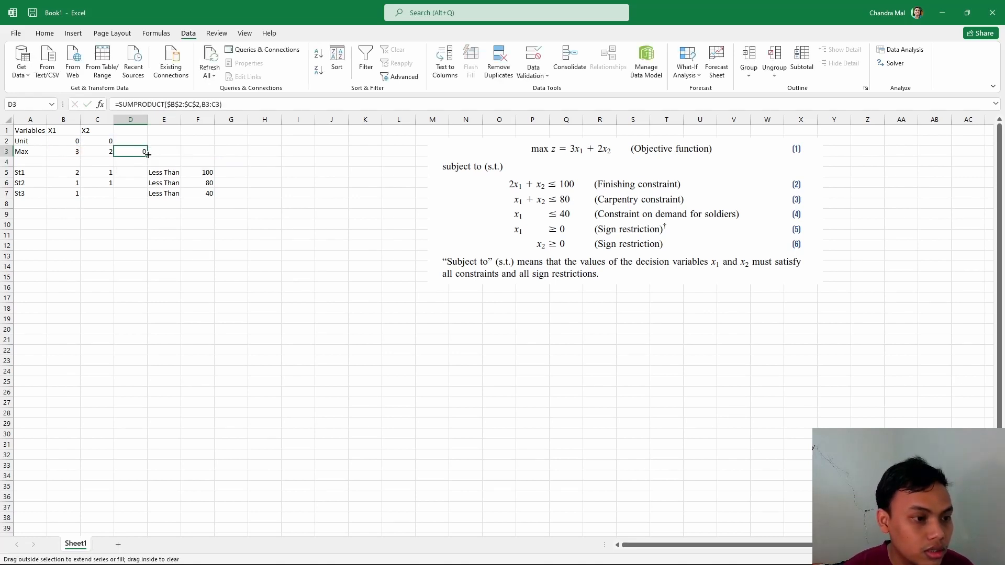
drag(146, 156, 143, 196)
click(136, 160)
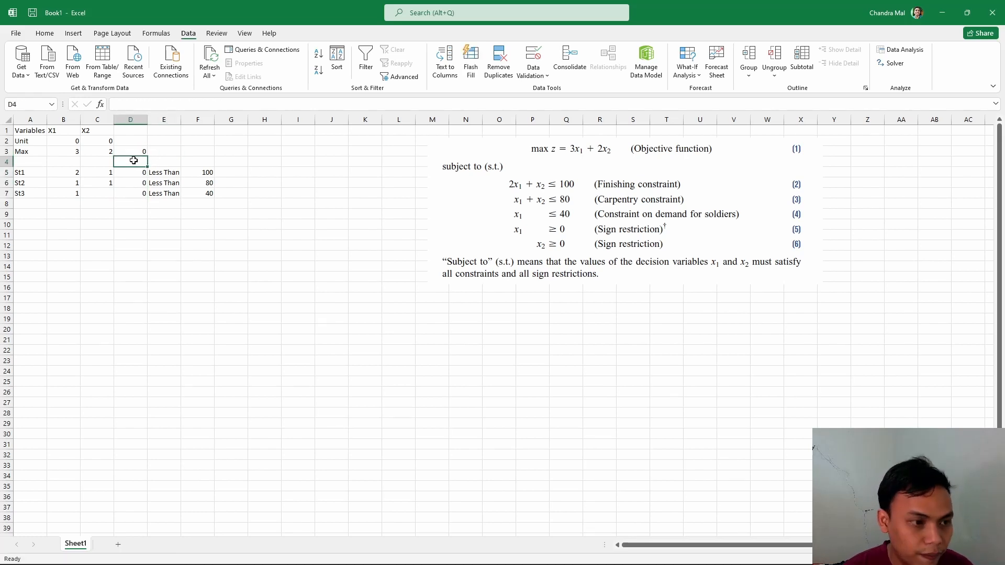
click(131, 151)
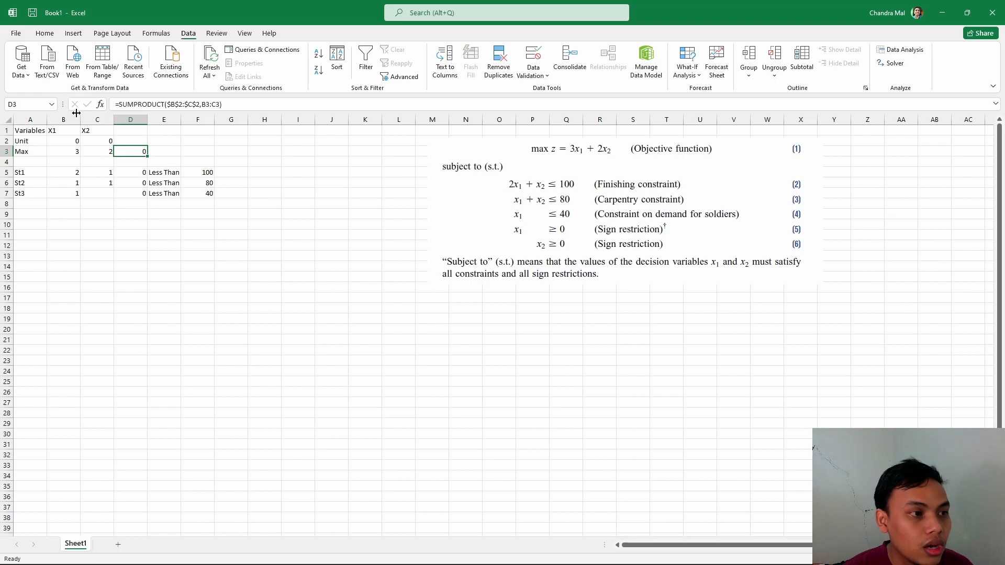
Shade the objective cell D3 with a light green fill.
click(47, 33)
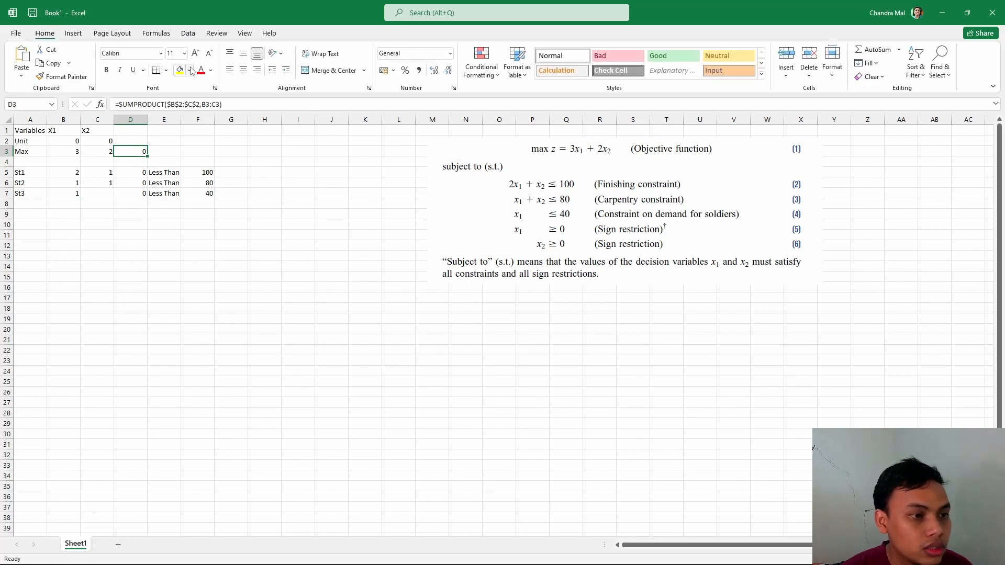
click(189, 70)
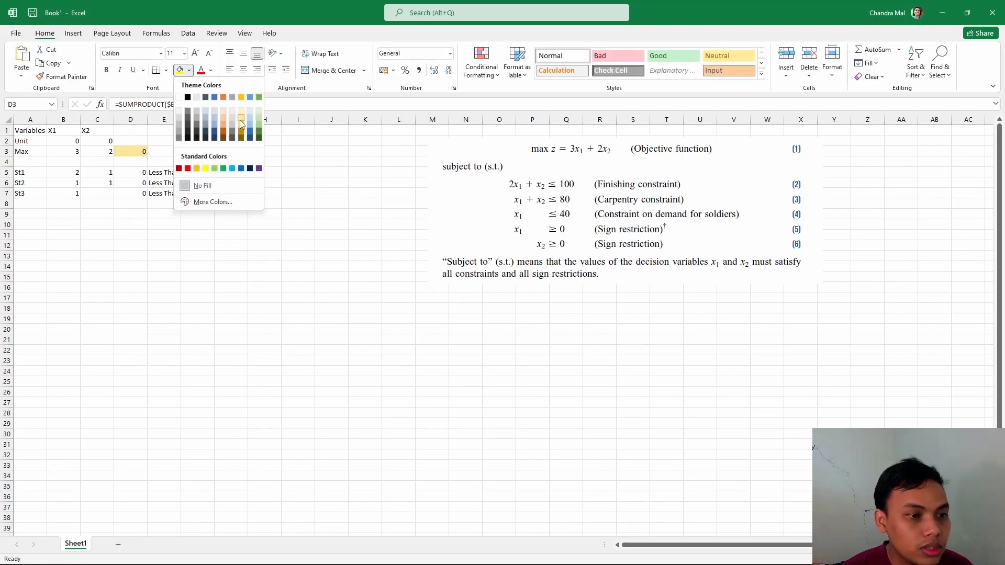
click(261, 126)
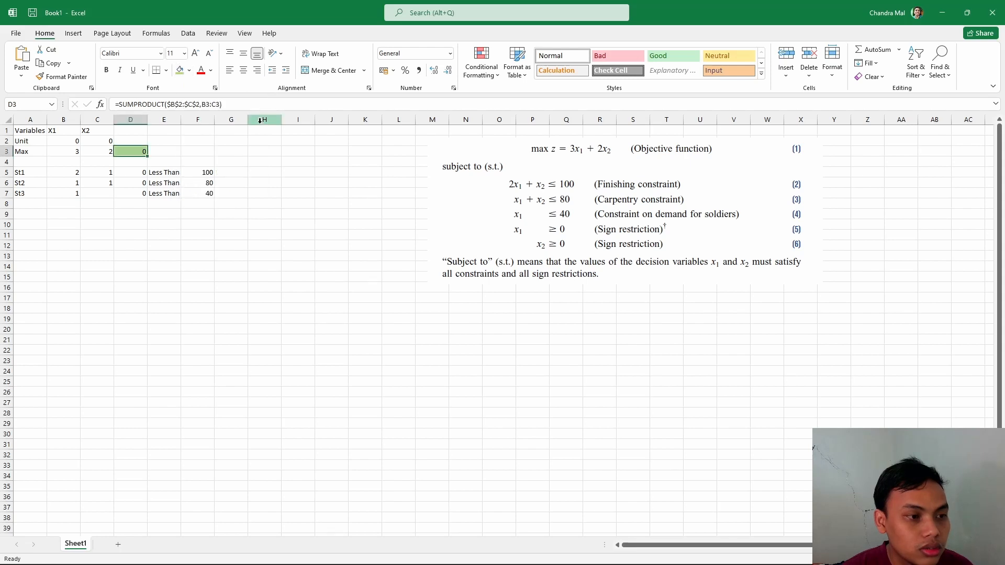
click(264, 161)
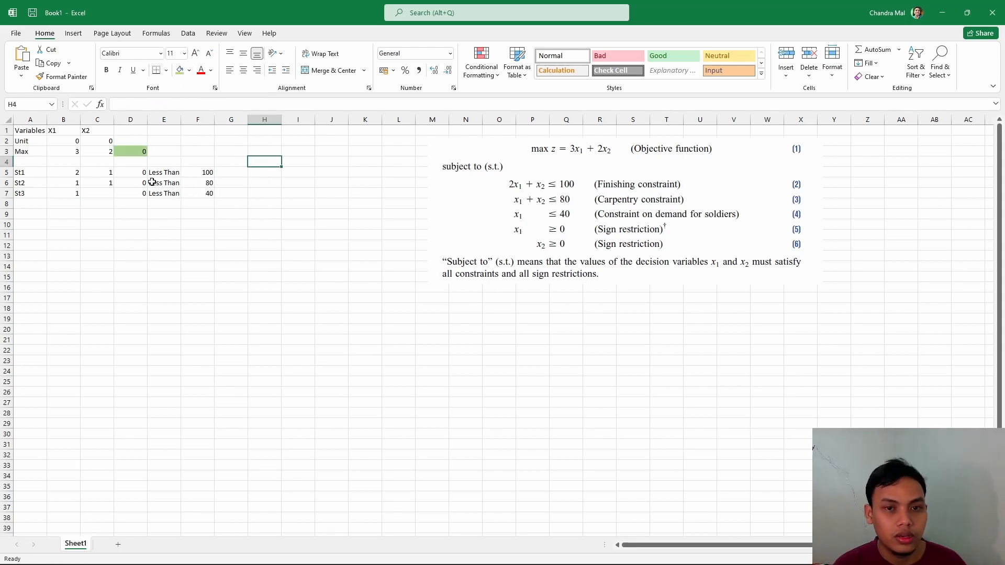
Open Solver and set $D$3 as the objective to maximise, with $B$2:$C$2 as the changing variable cells.
click(187, 35)
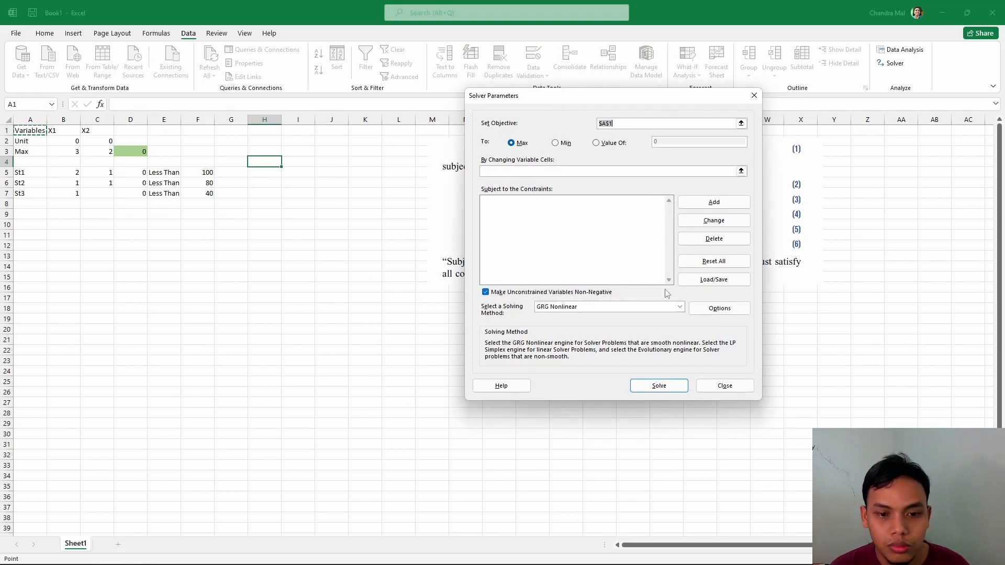
click(740, 123)
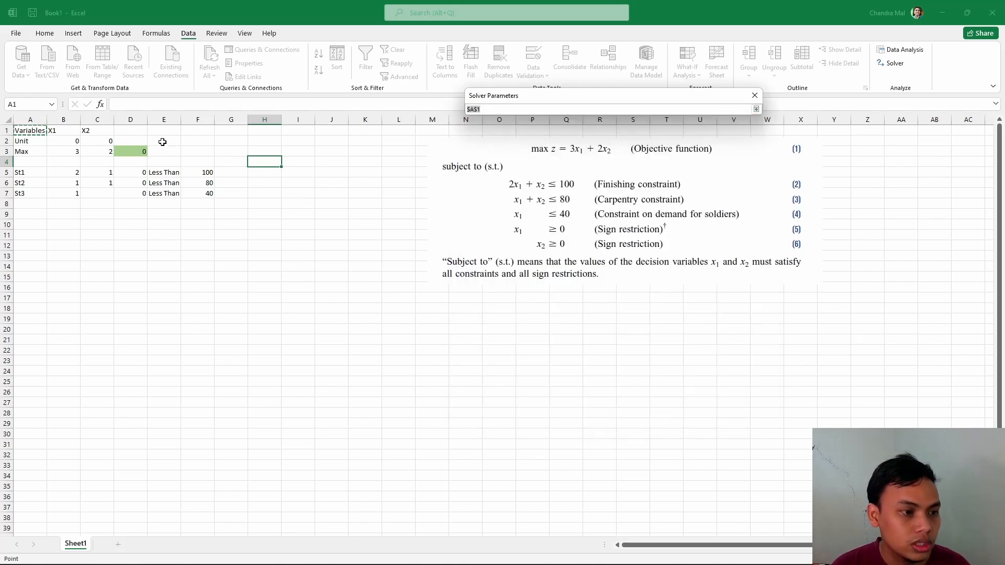
click(141, 153)
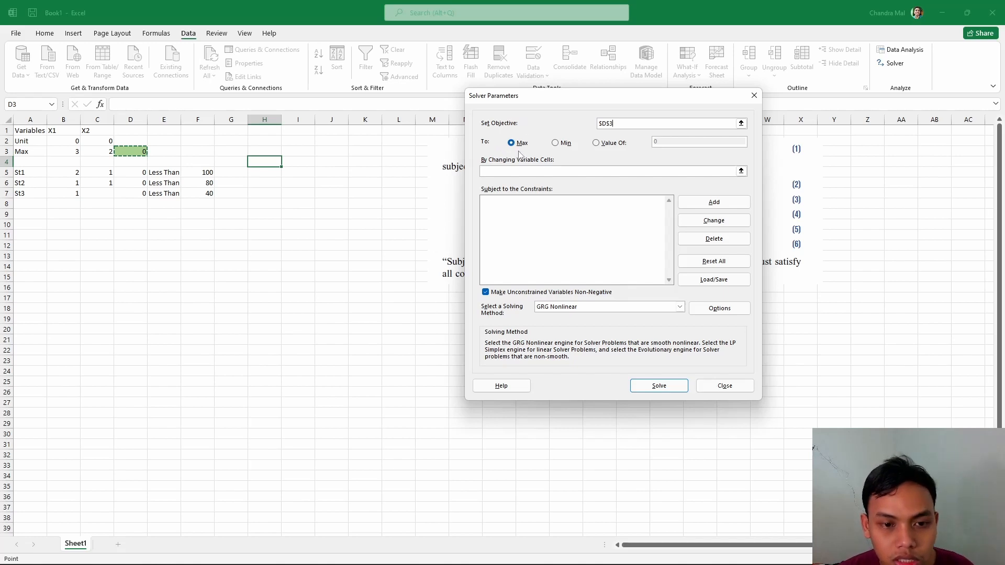
click(741, 171)
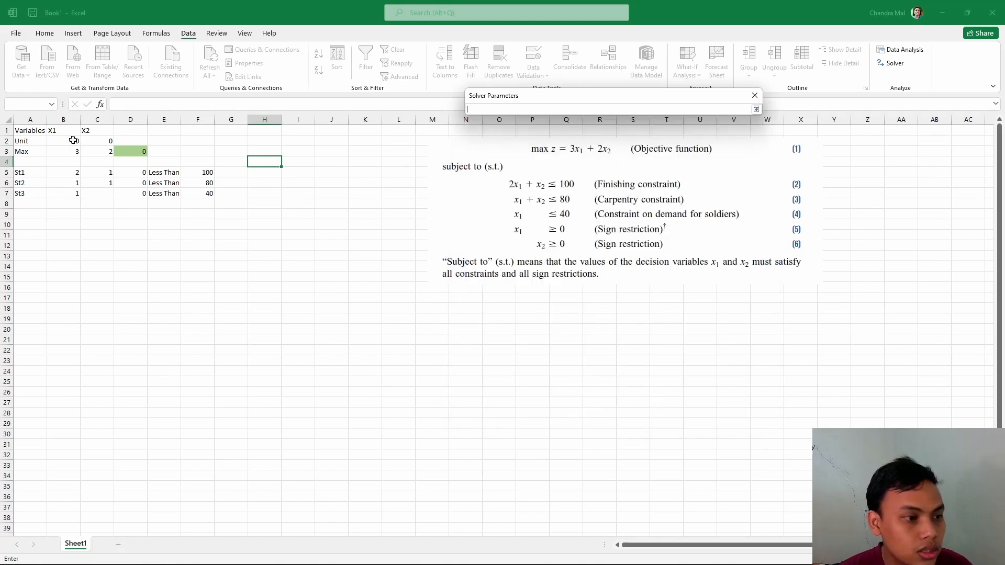
drag(63, 141, 113, 138)
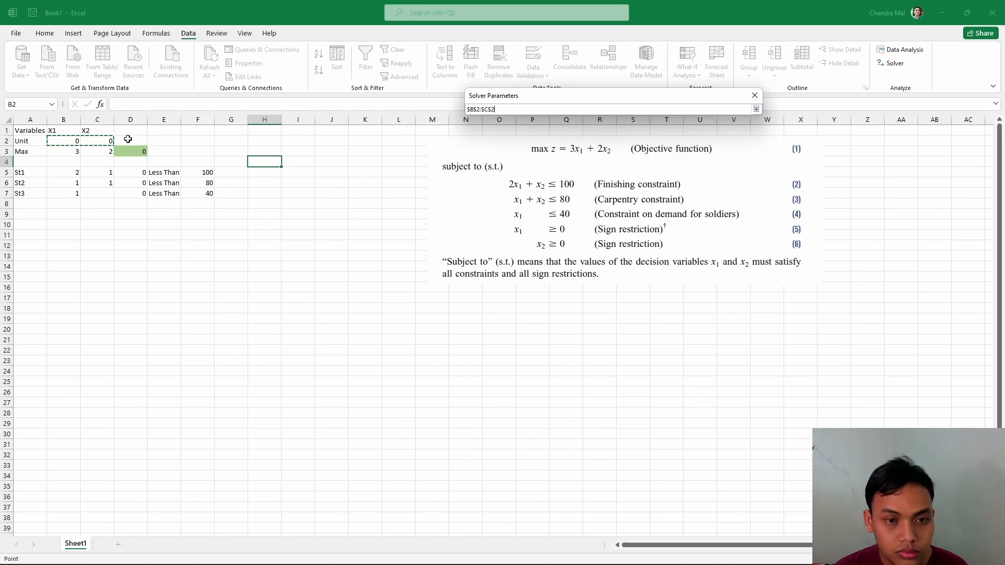
key(Return)
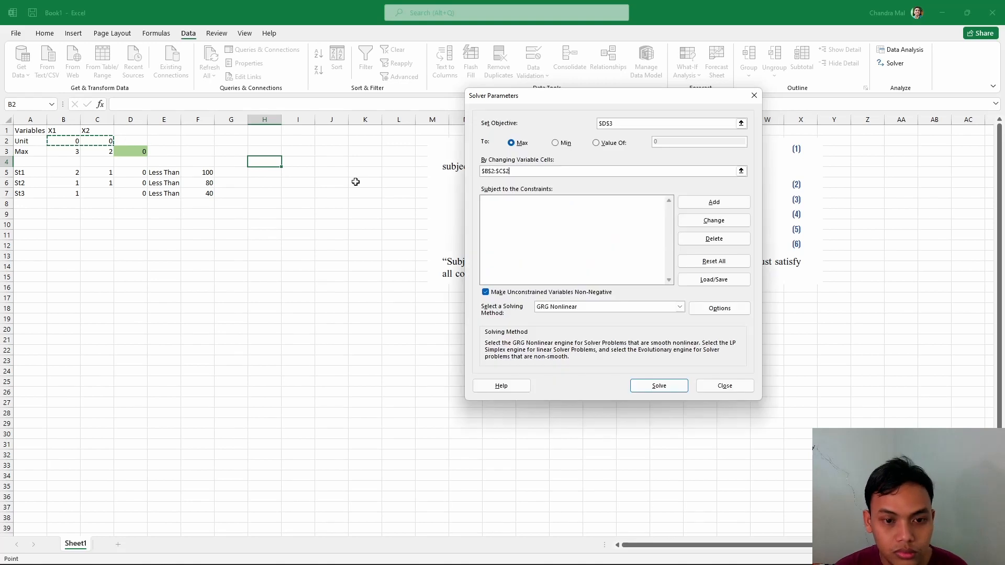
Add the St1 constraint $D$5 <= $F$5 to the Solver model.
click(714, 202)
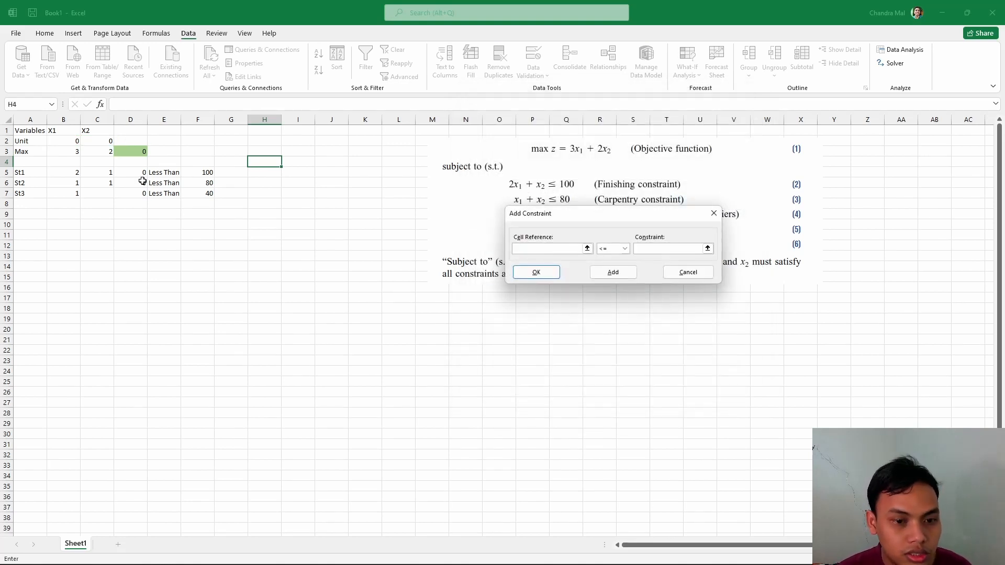
click(128, 174)
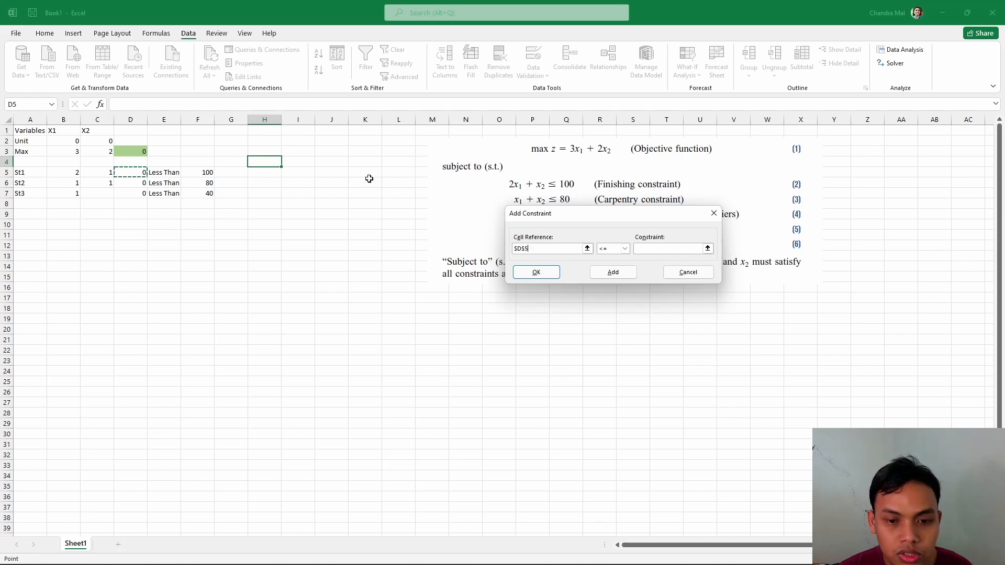
click(653, 248)
click(201, 174)
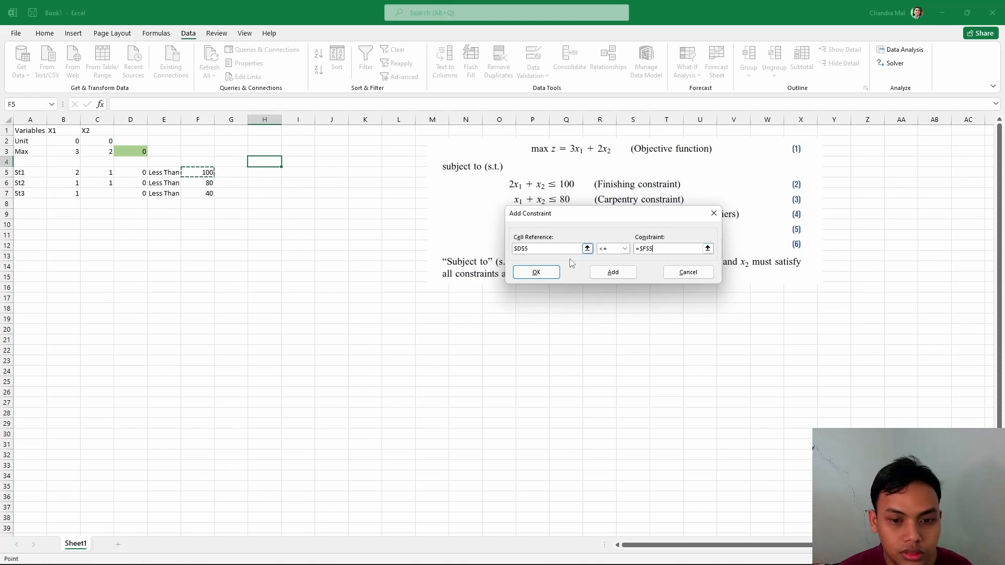
click(611, 273)
Add the St2 constraint $D$6 <= $F$6 to the Solver model.
click(143, 184)
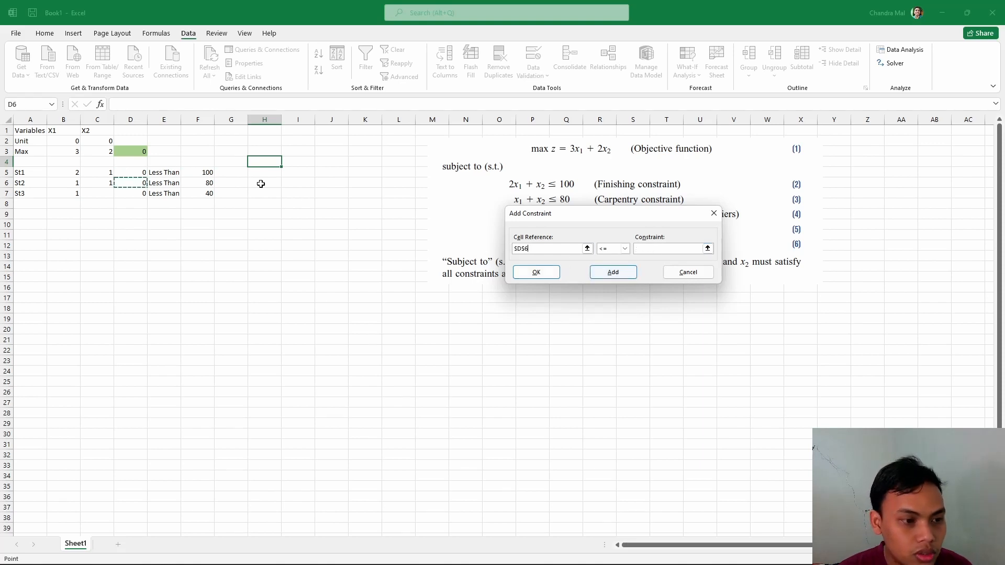
click(657, 249)
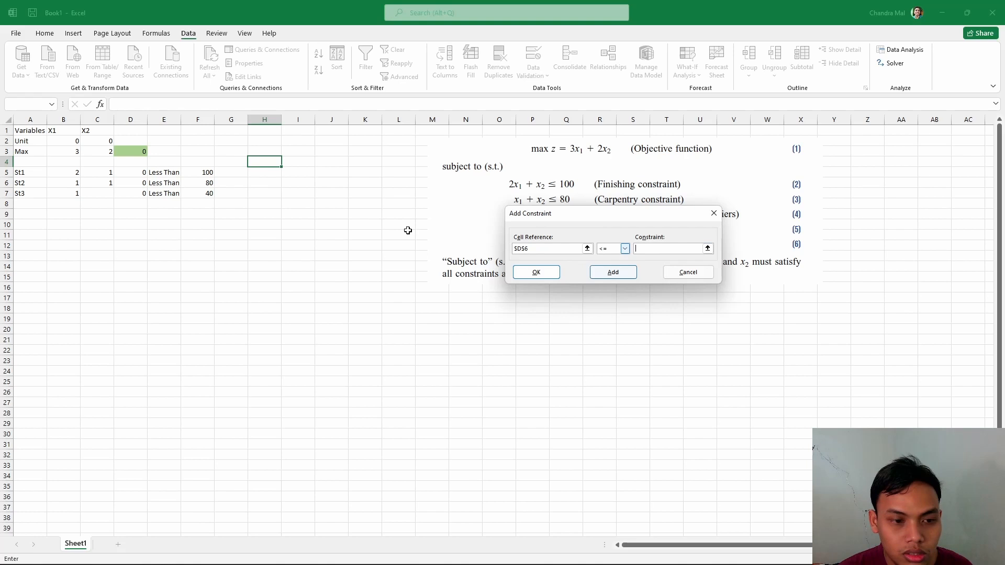
click(199, 182)
click(635, 278)
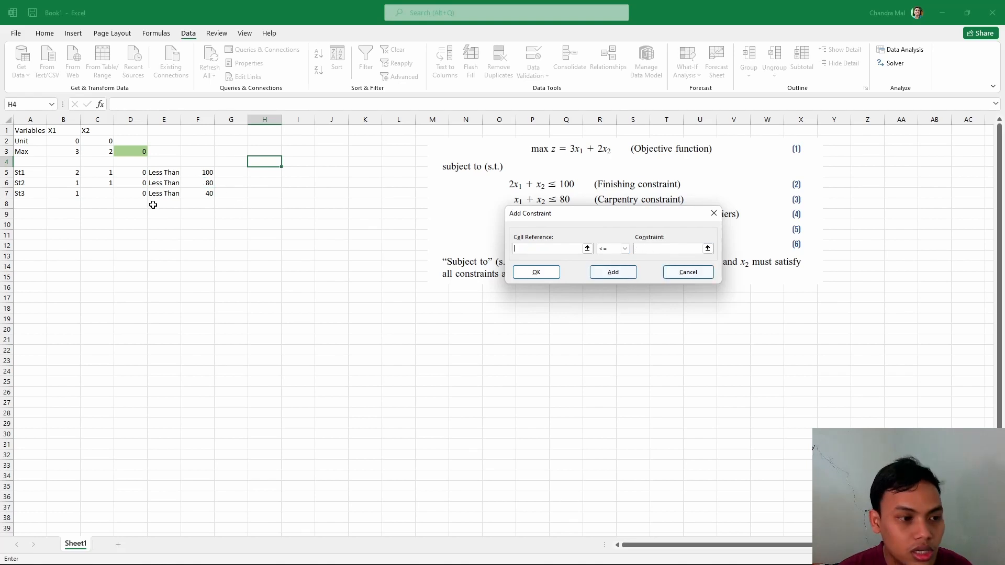
Add the St3 constraint $D$7 <= $F$7 and return to the Solver parameters.
click(137, 194)
click(649, 250)
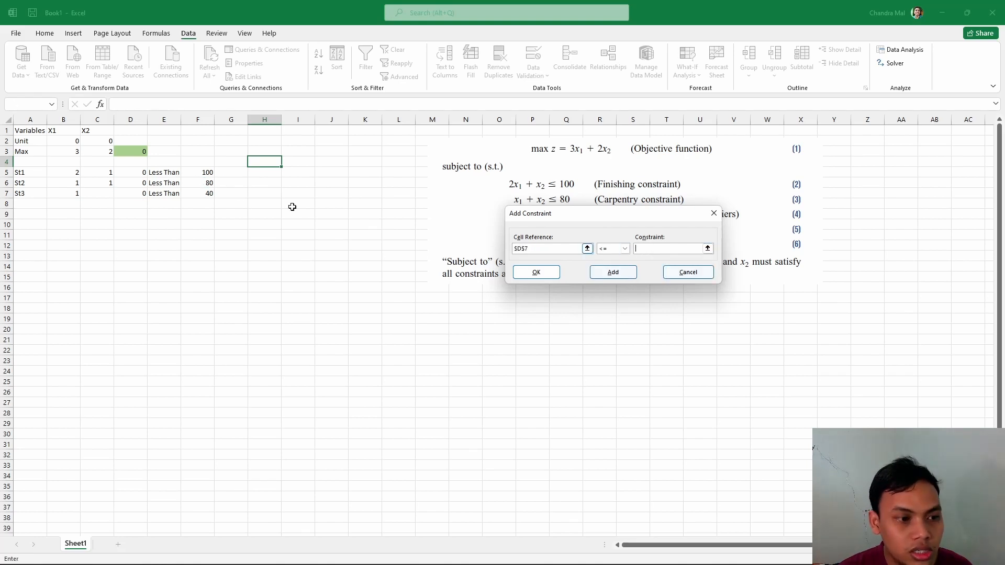
click(204, 194)
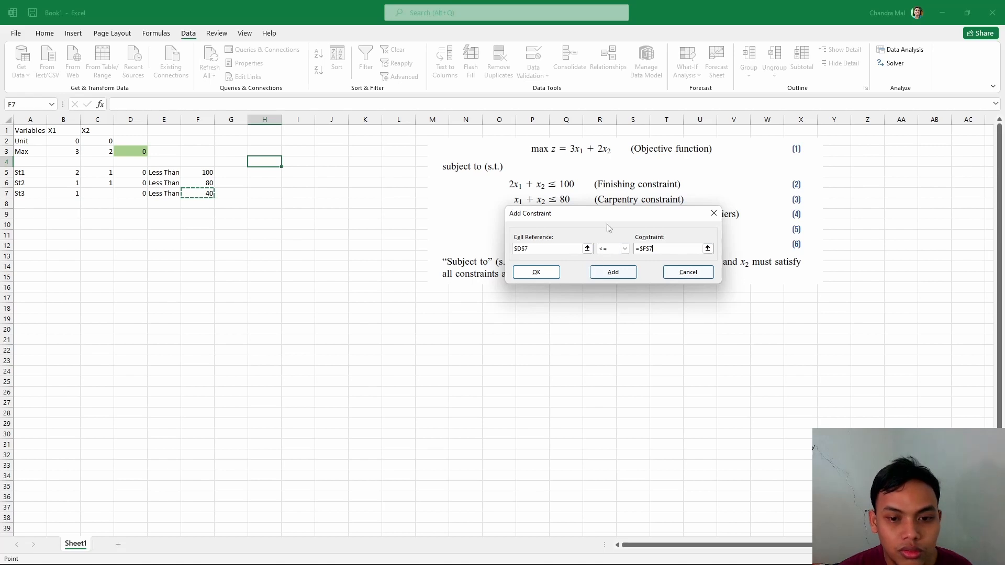
drag(609, 227, 619, 290)
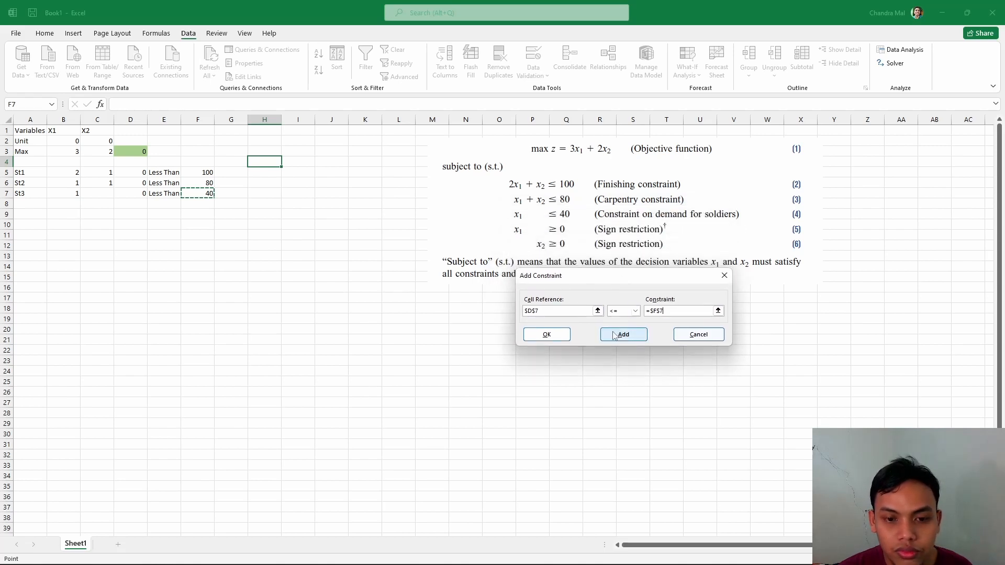
click(547, 334)
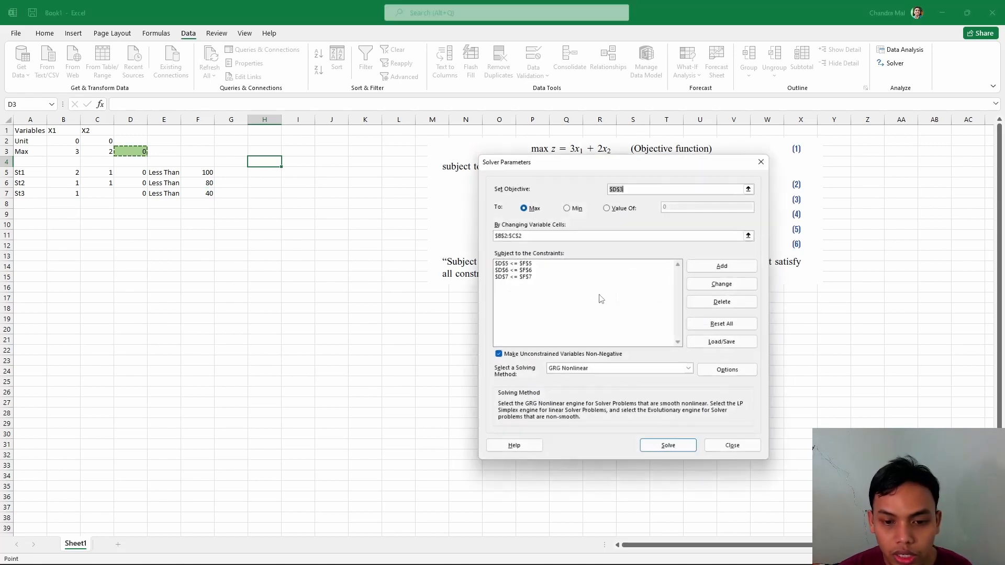
Set the Solver's solving method to Simplex LP.
drag(590, 161, 640, 59)
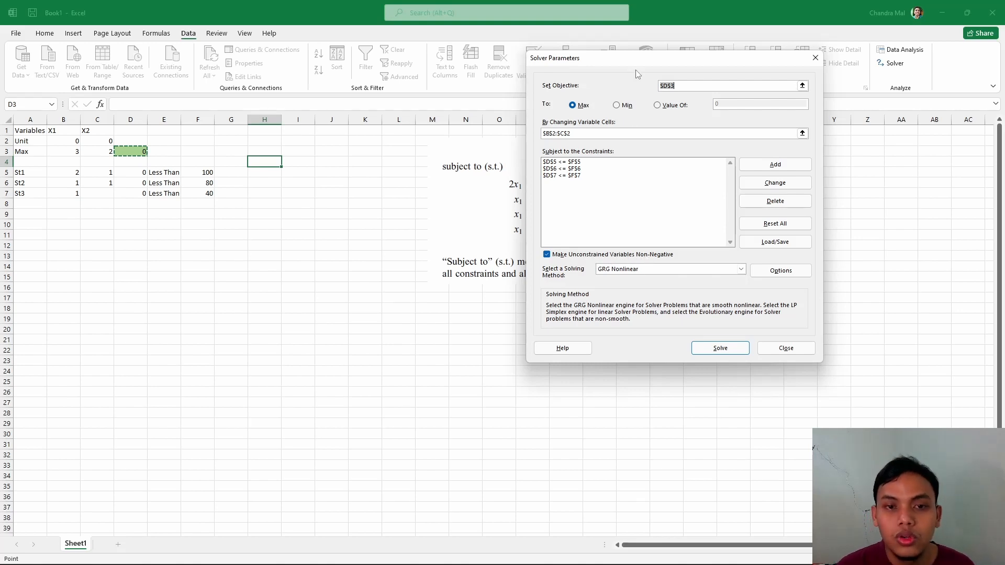
drag(637, 62, 762, 62)
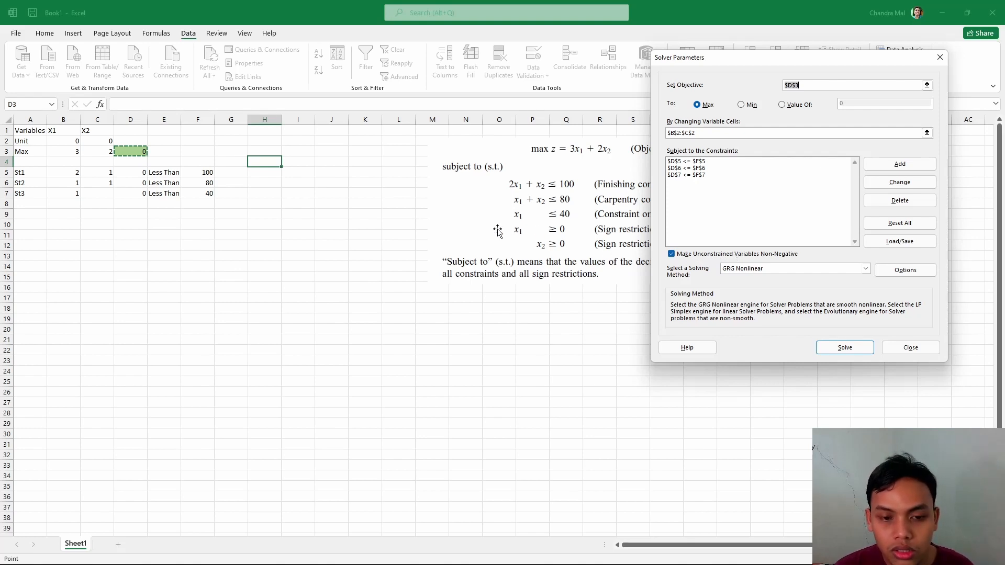
click(780, 269)
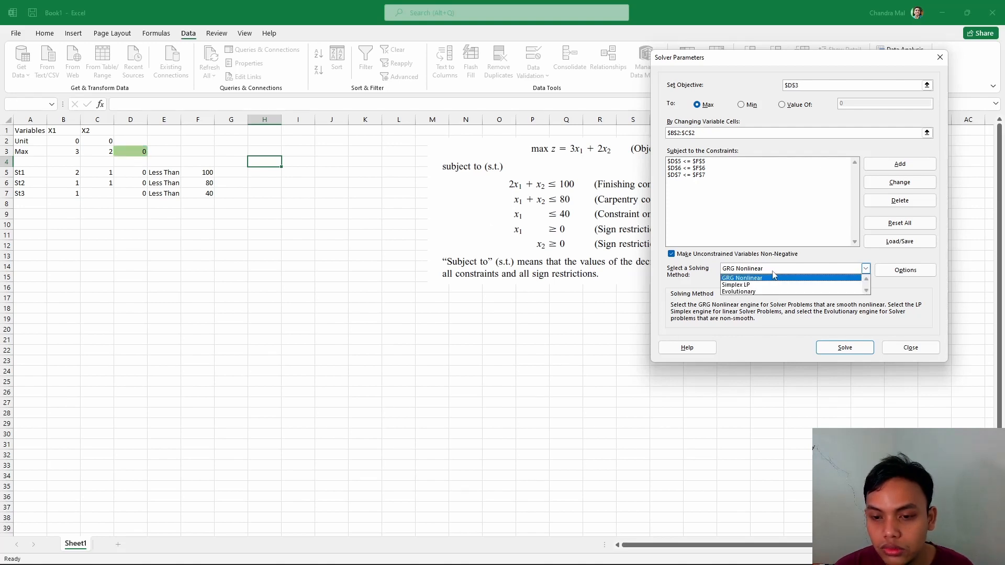
click(773, 277)
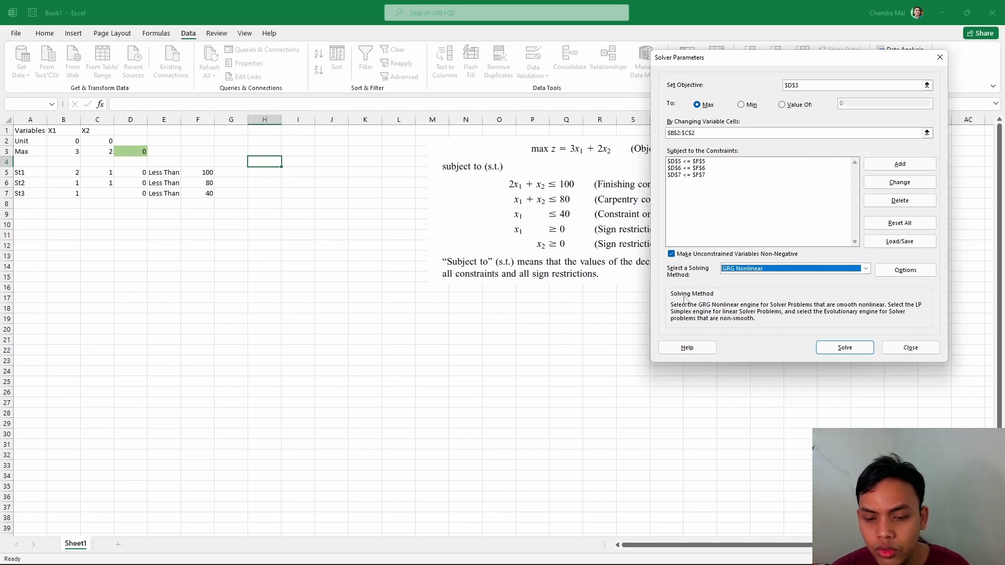
click(786, 272)
click(745, 284)
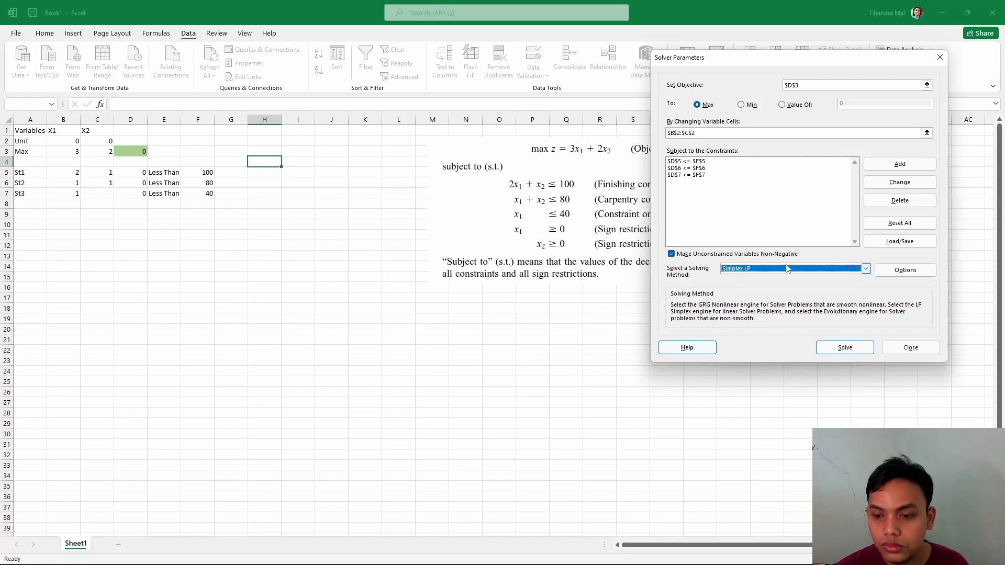
Solve the model and keep the solution, generating the Answer, Sensitivity and Limits reports.
click(859, 349)
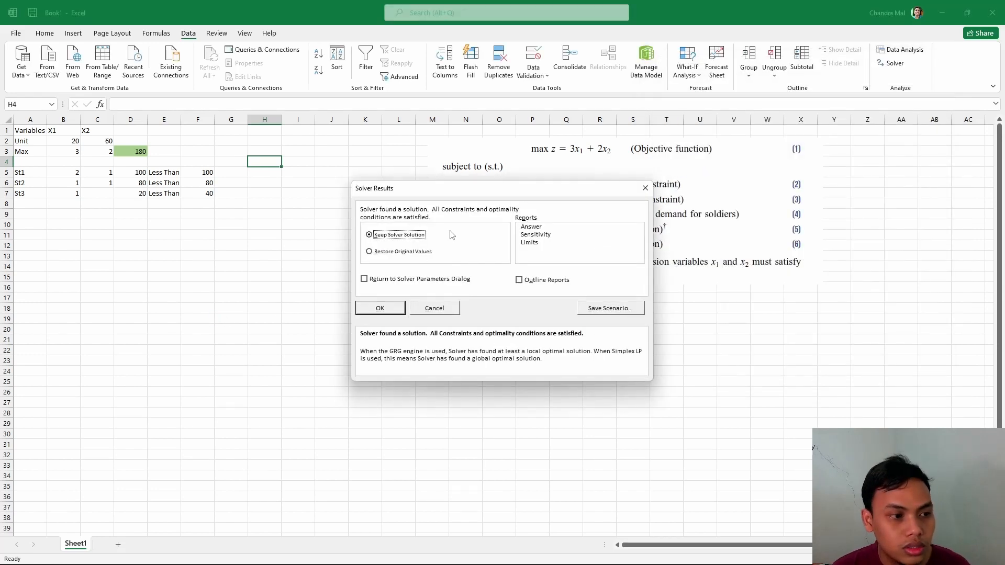
click(532, 229)
drag(533, 237, 530, 246)
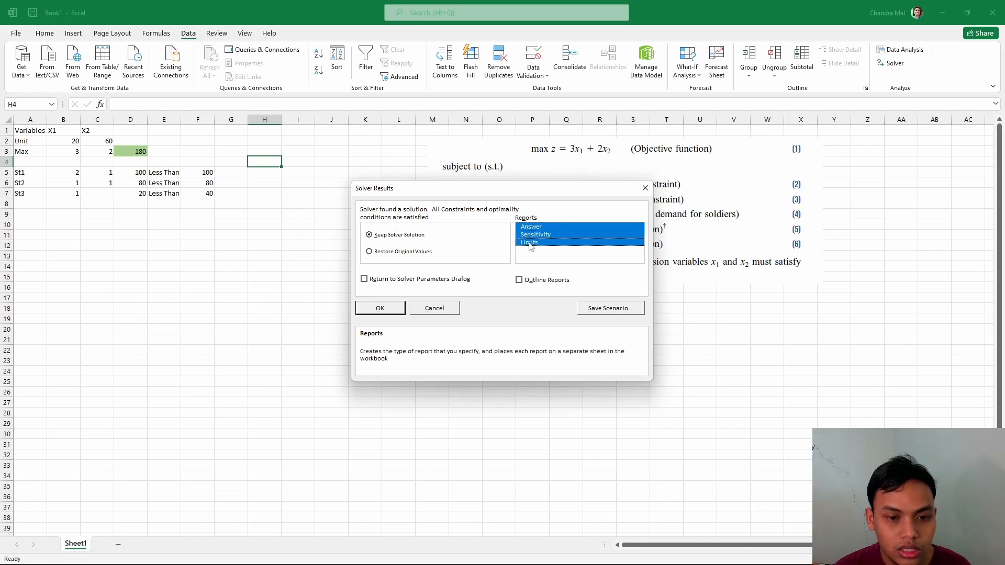
click(376, 310)
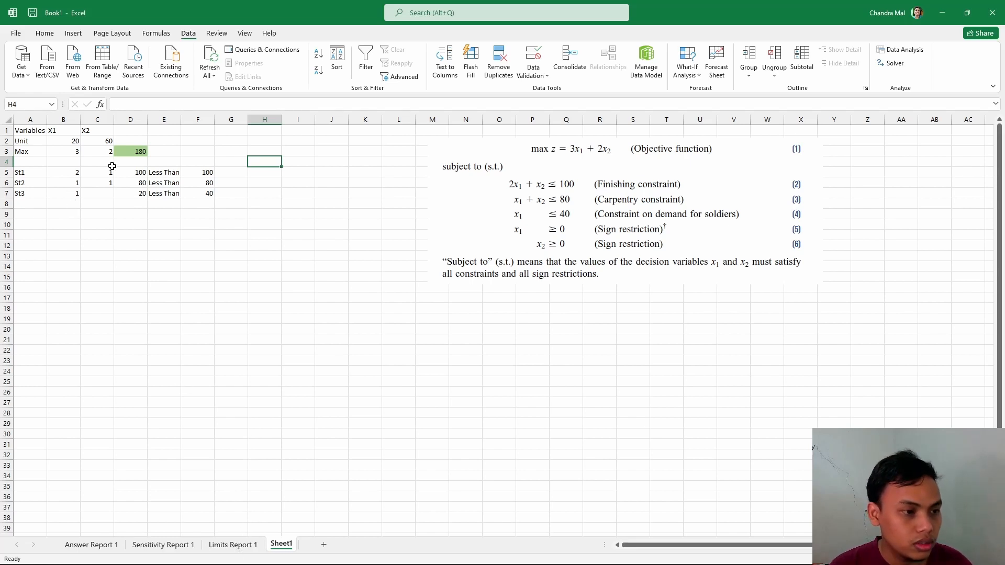
Examine the solved objective in D3, the X1 and X2 units, and the constraint totals in column D against the limits in column F.
click(126, 151)
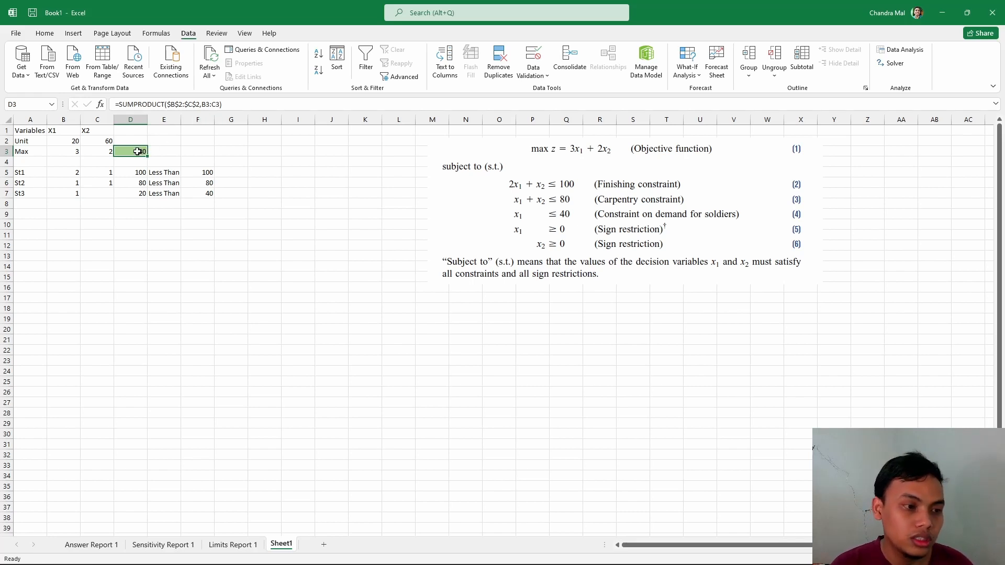
click(31, 140)
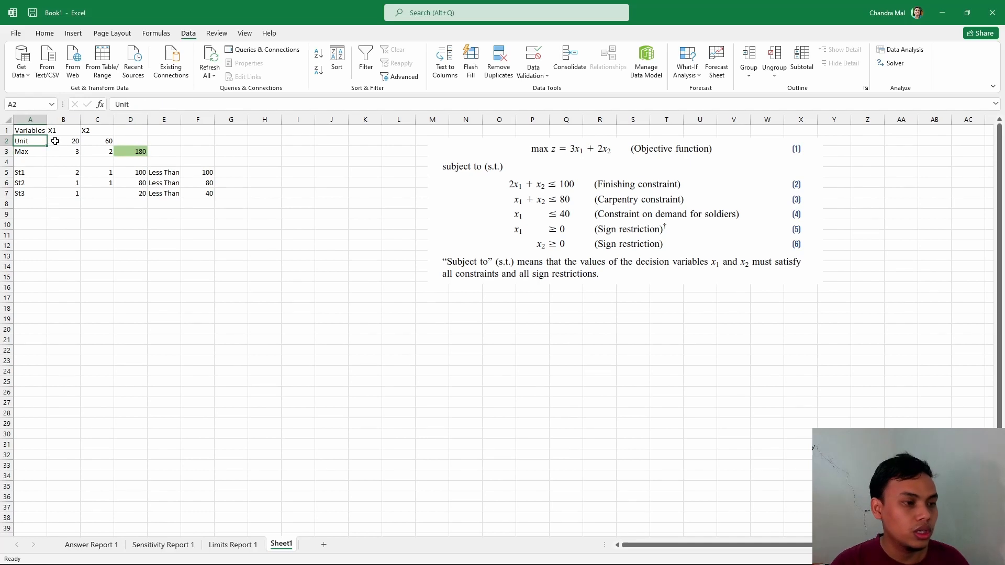
click(78, 141)
click(103, 140)
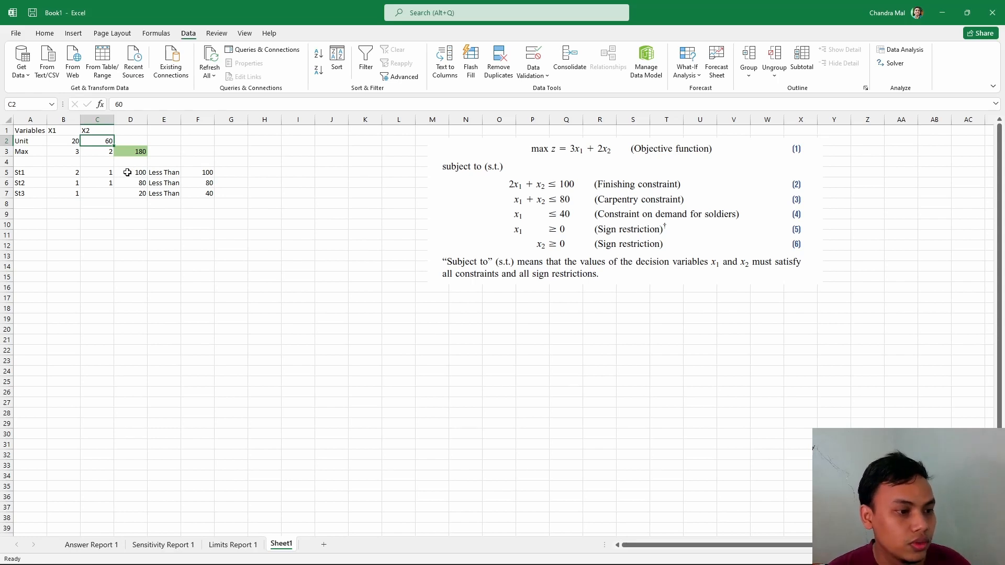
drag(127, 172, 135, 192)
click(200, 176)
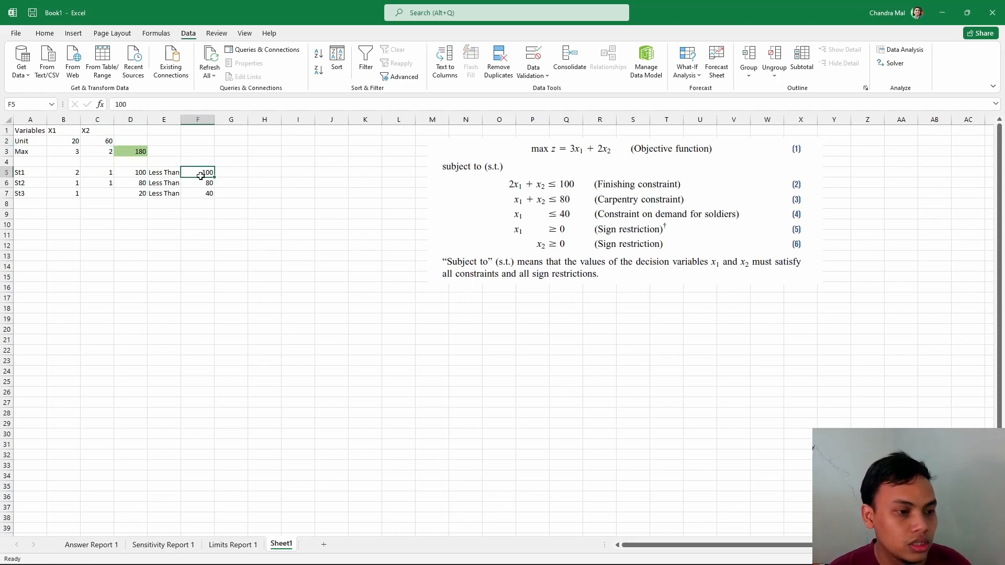
click(206, 184)
click(140, 173)
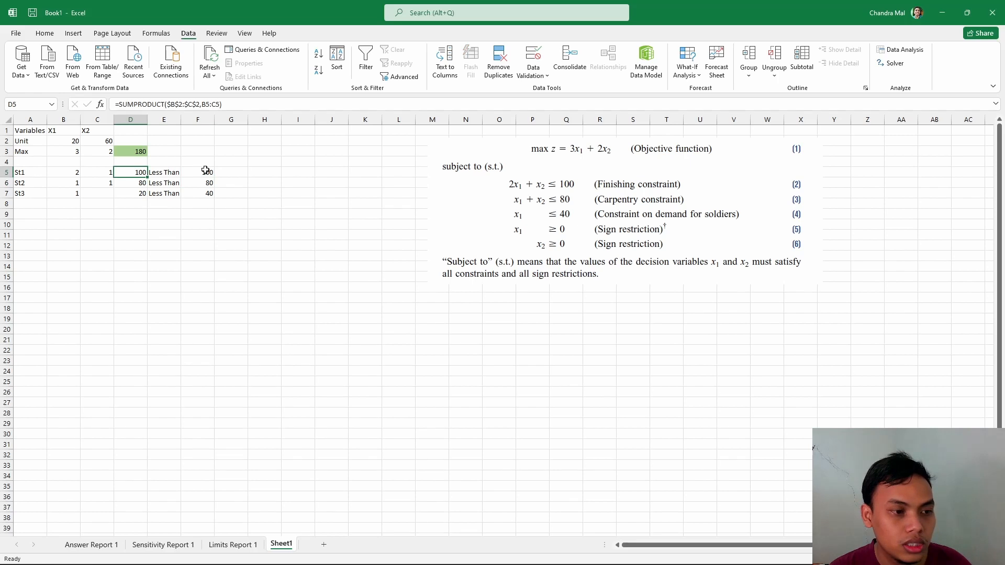
click(205, 172)
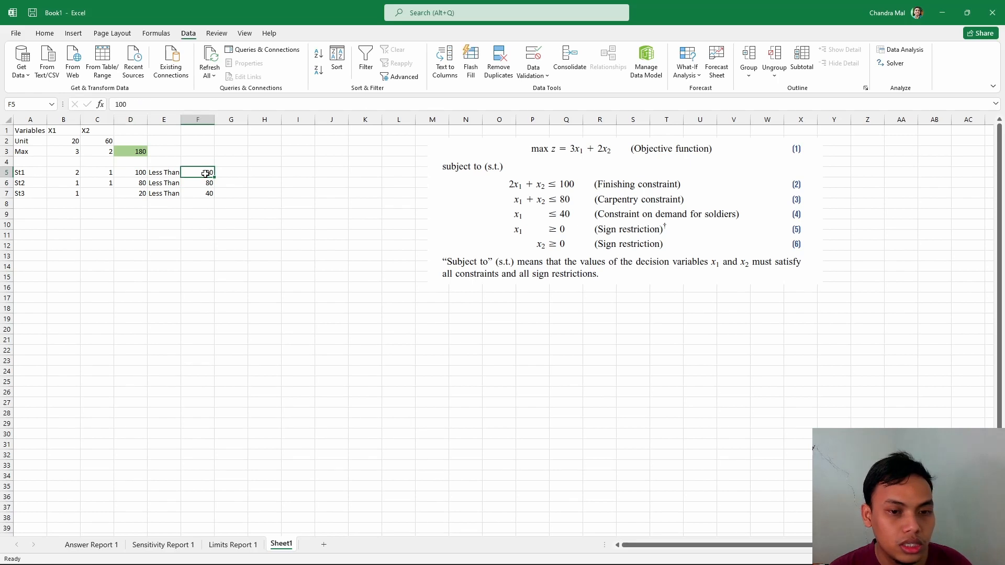
click(141, 169)
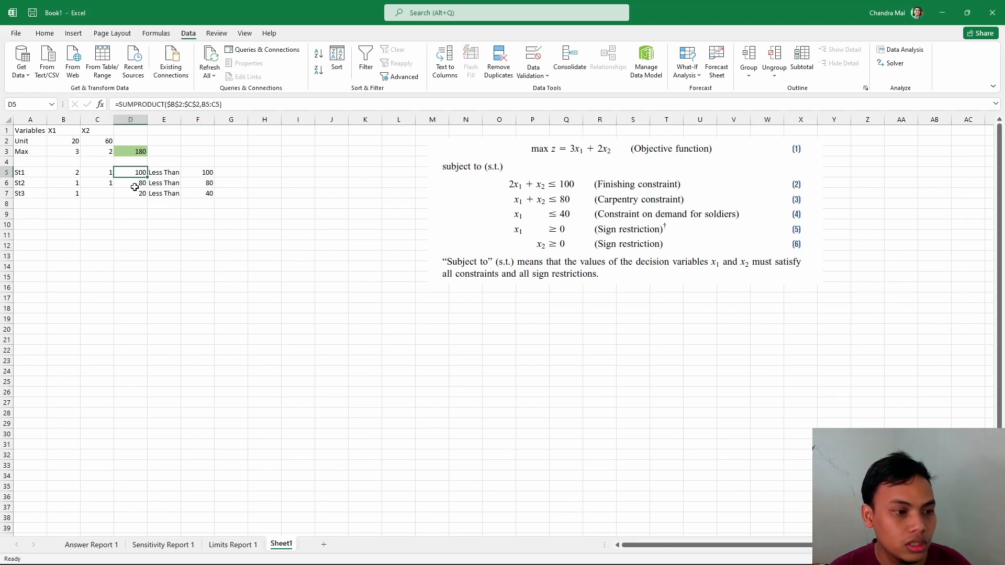
Examine the St2 total and the Answer, Sensitivity and Limits reports, including the status of the St3 constraint.
click(128, 183)
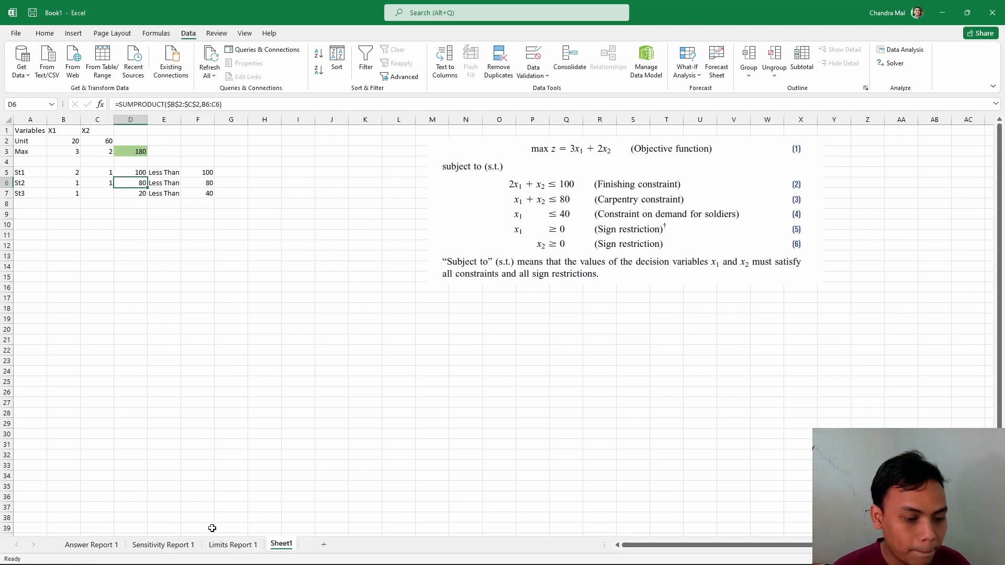
click(81, 545)
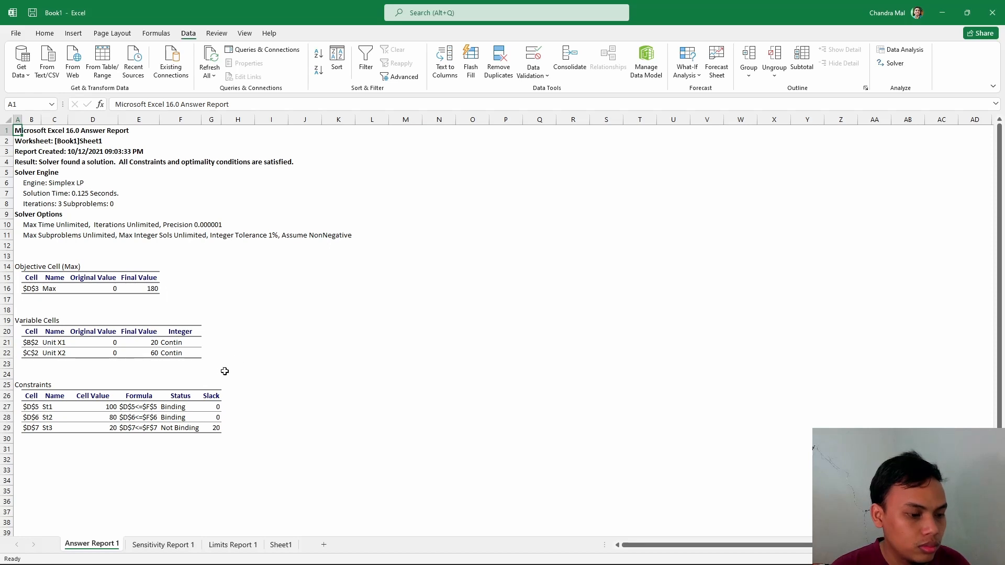
click(186, 426)
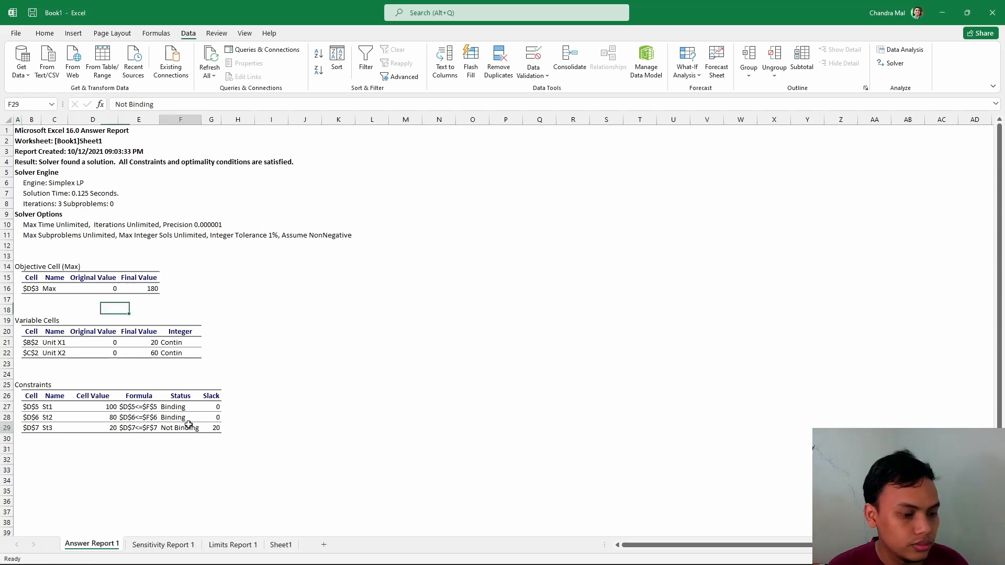
click(158, 543)
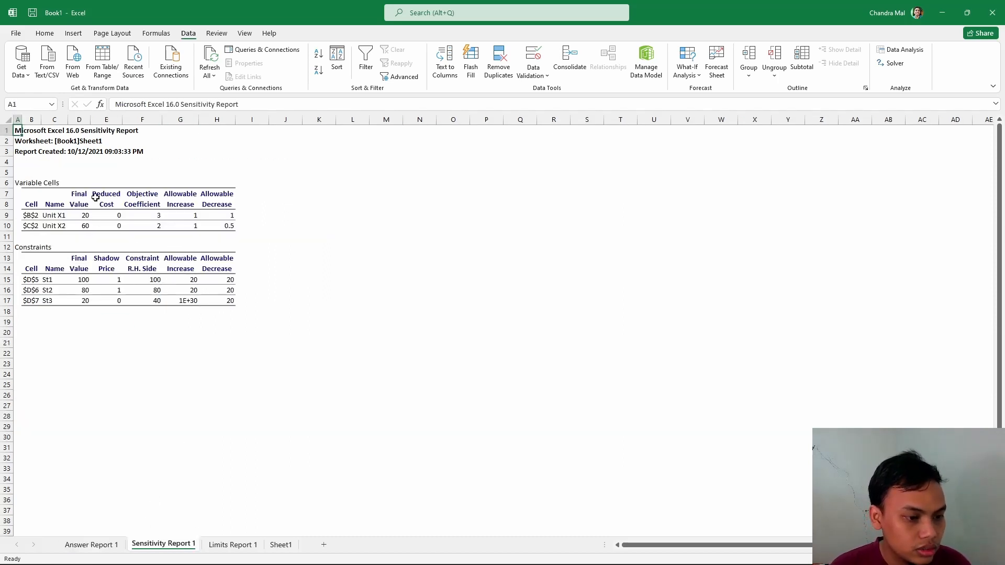
click(233, 545)
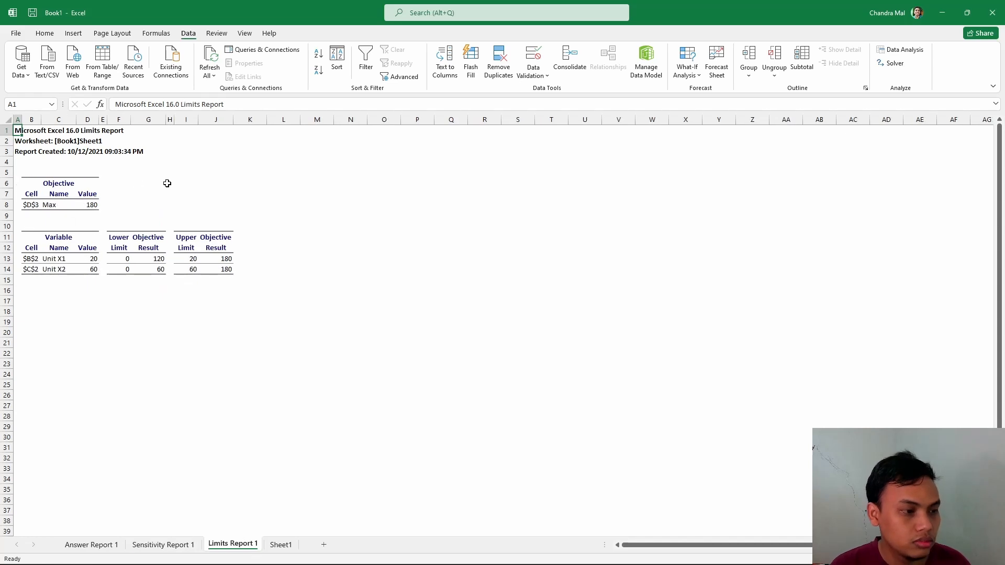
Return to Sheet1 and compare the constraint totals and the St3 row with the model shown in the picture.
click(271, 549)
click(126, 173)
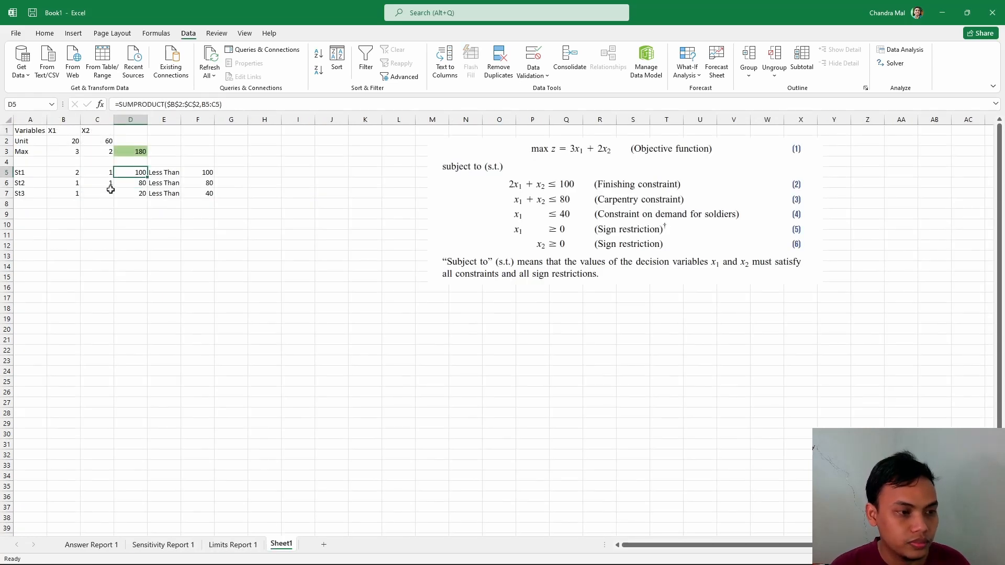
click(98, 202)
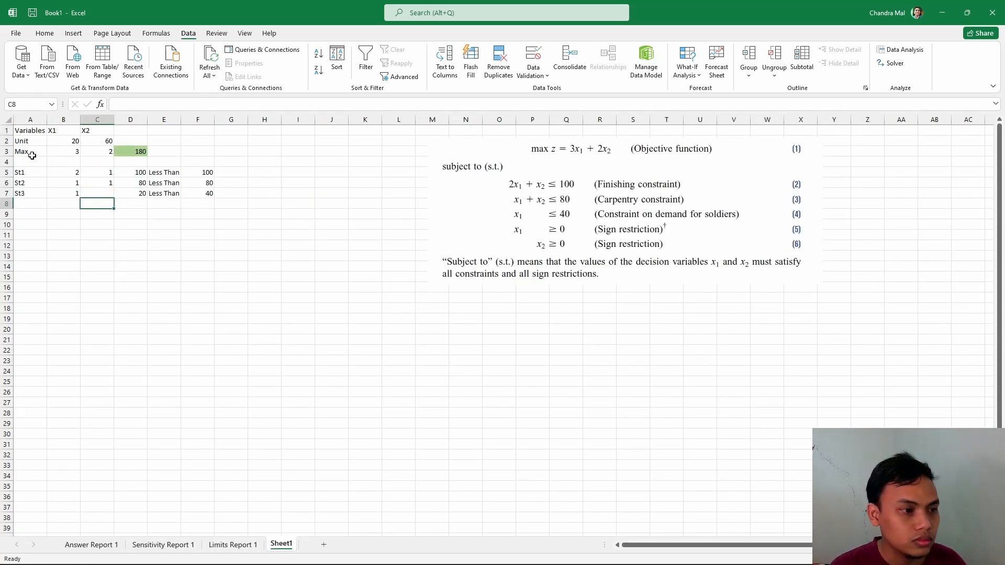
click(463, 151)
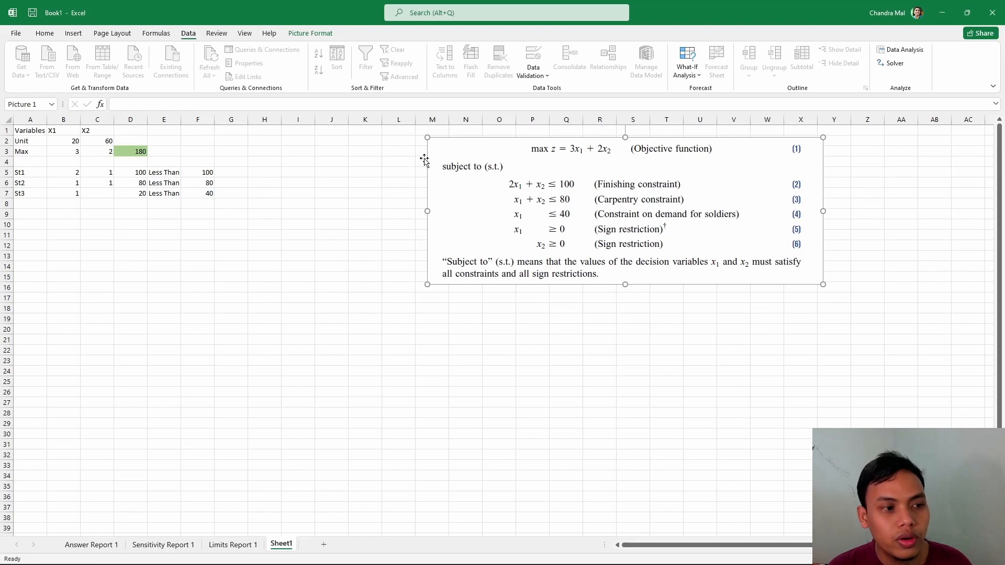
click(123, 204)
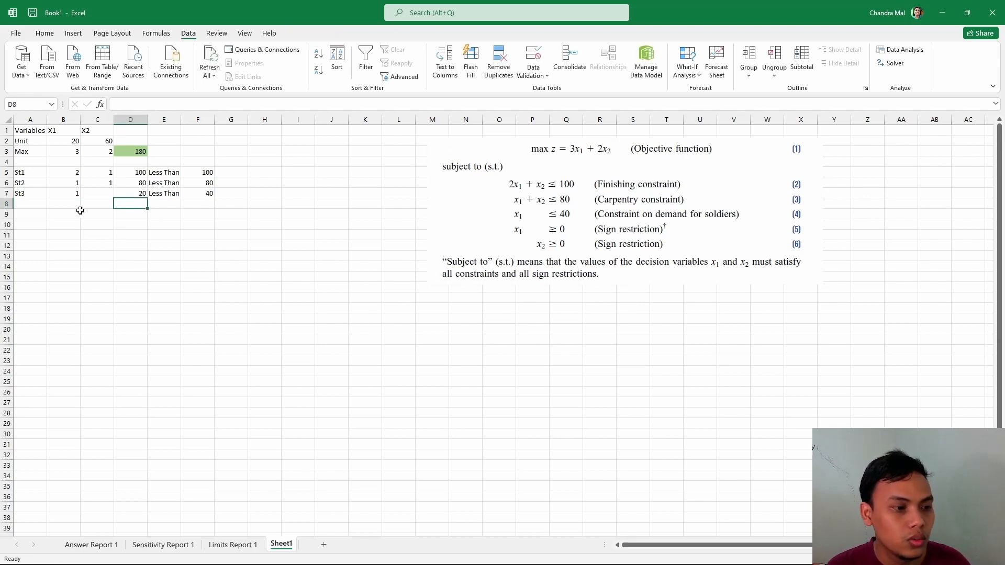
click(77, 207)
click(50, 195)
click(30, 194)
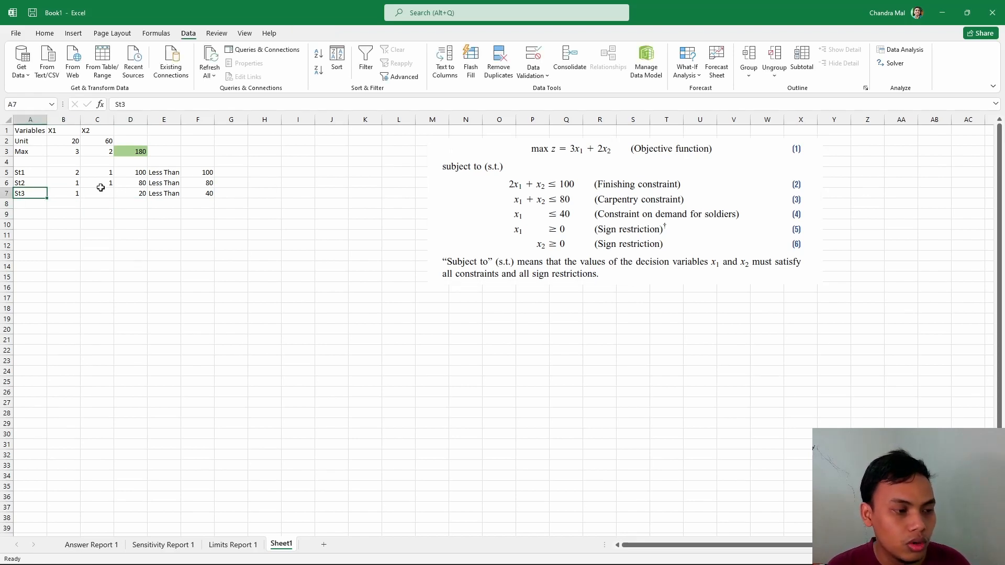
click(126, 193)
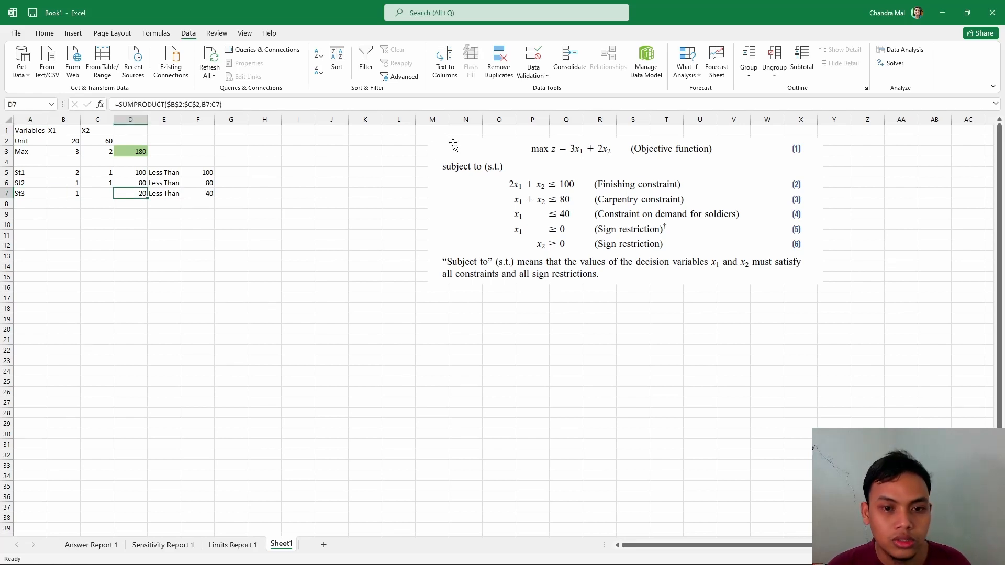
Move the model picture closer to the data table so it starts over column E.
drag(454, 141, 264, 149)
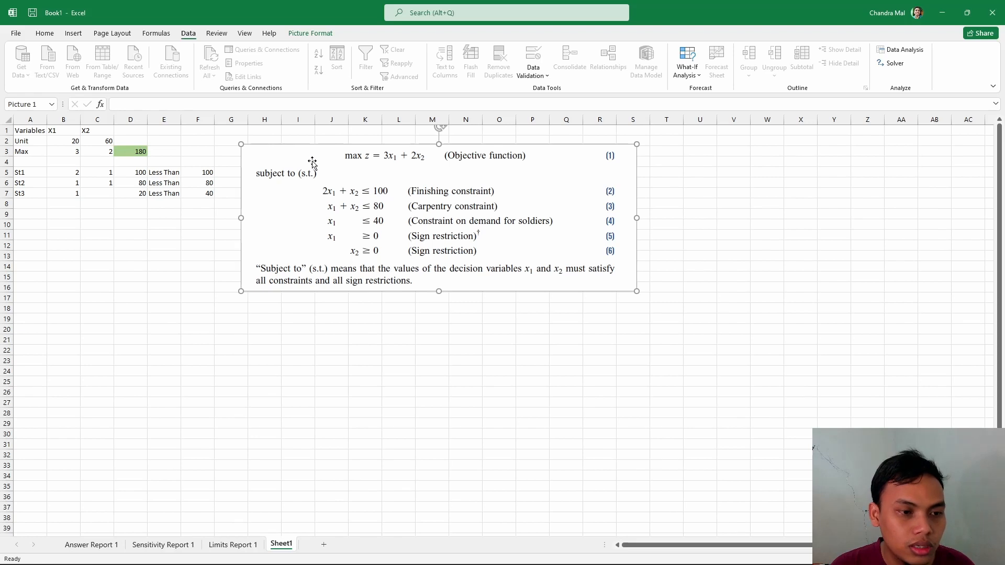
drag(311, 163, 236, 163)
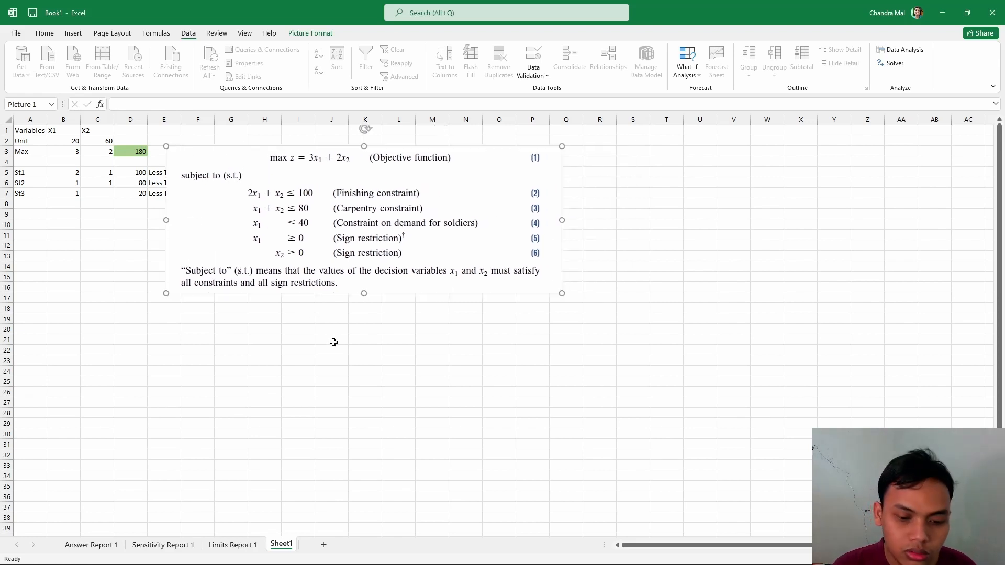
Switch to Microsoft Edge and search the web for GeoGebra in a new tab.
click(502, 554)
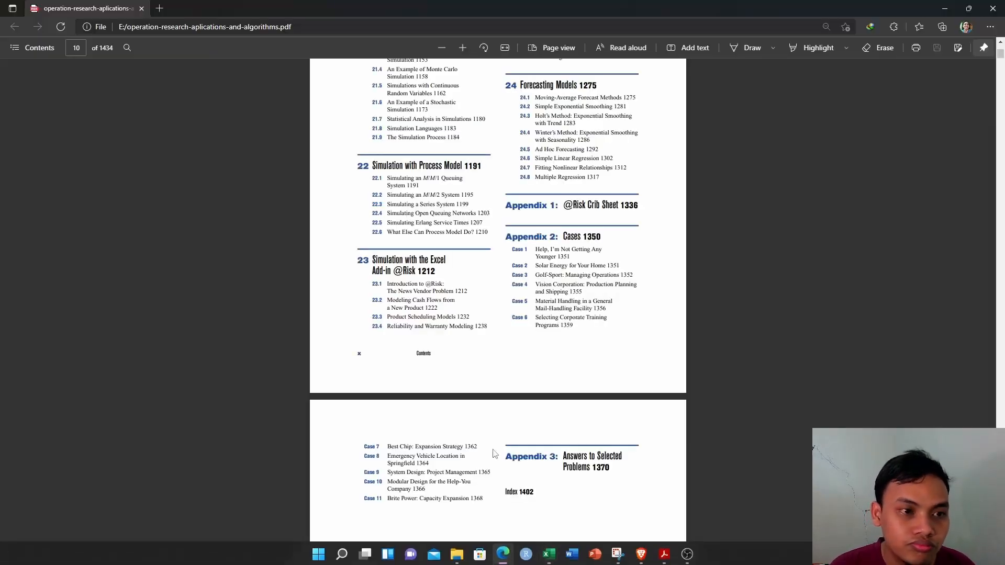
click(159, 8)
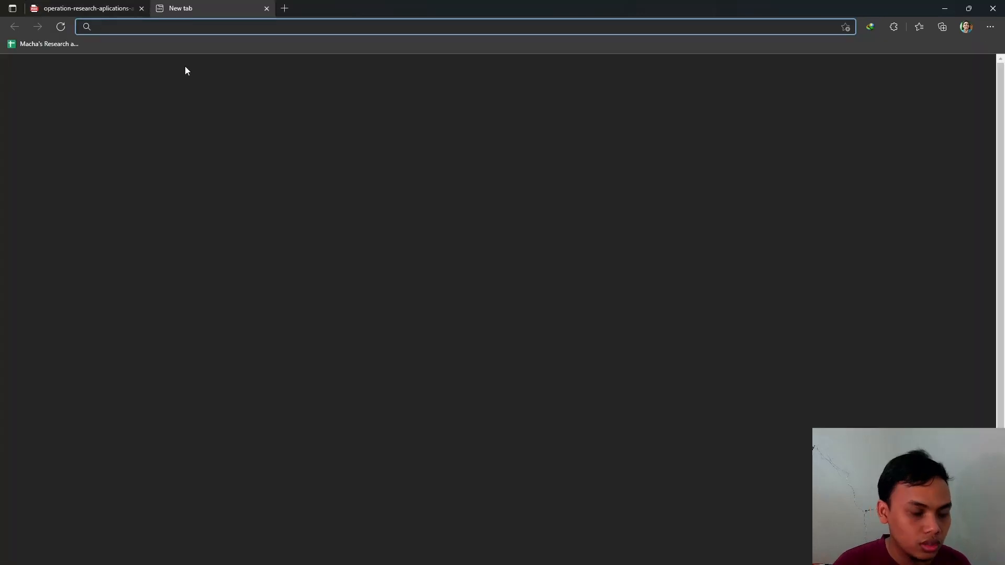
text(geo)
text(geg)
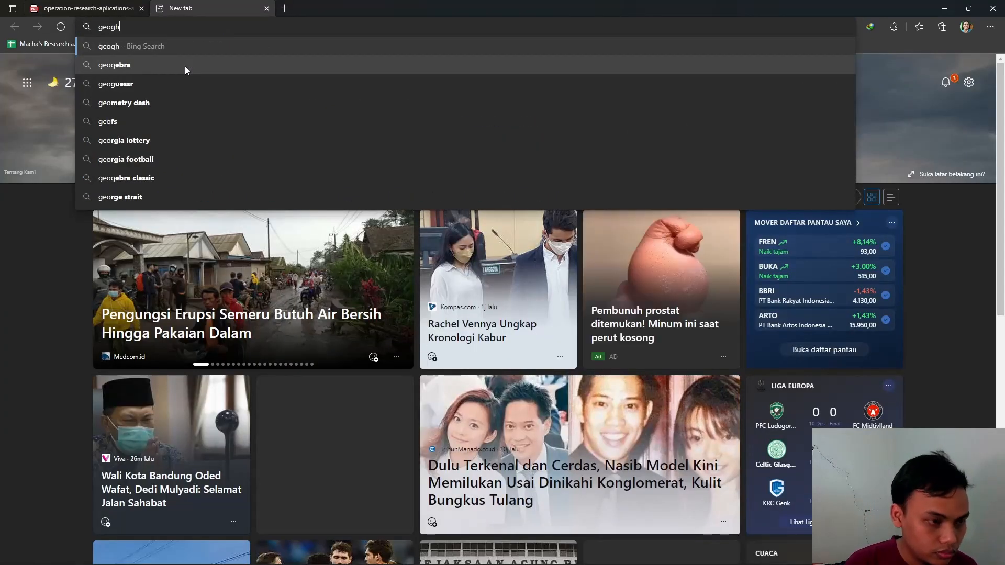
text(bra)
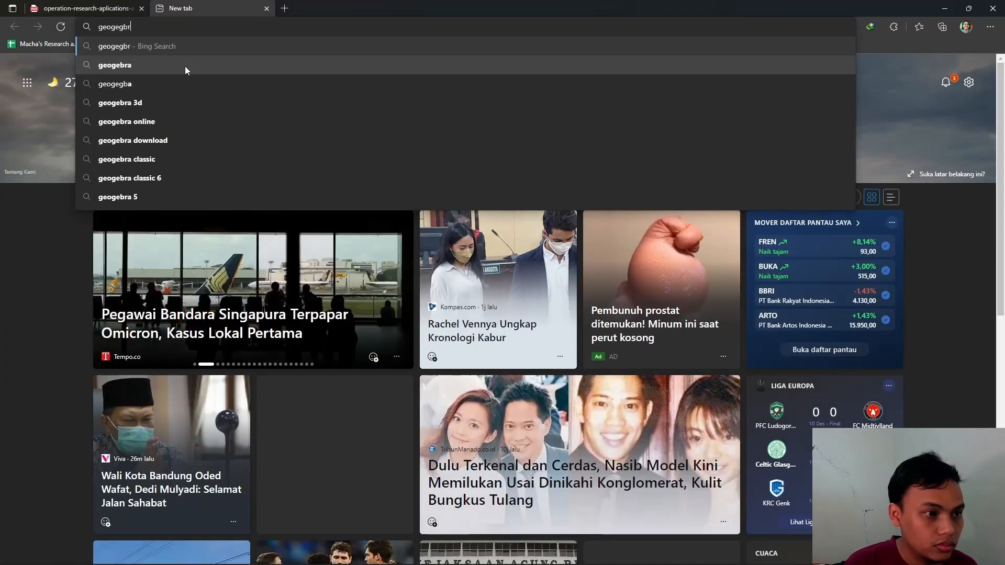
key(Return)
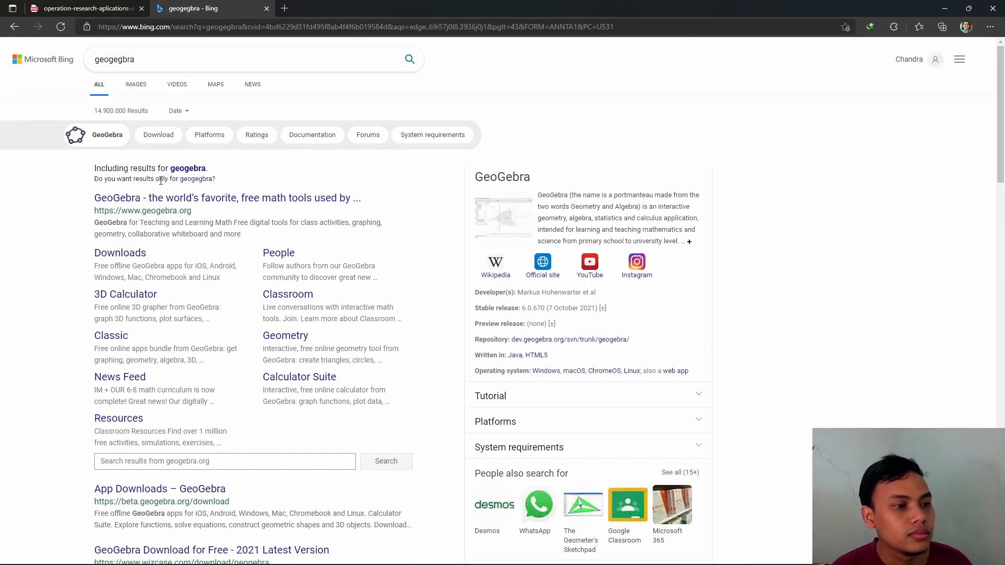
Open the Calculator Suite from the GeoGebra site as the only GeoGebra tab and place the browser window beside the worksheet.
click(209, 198)
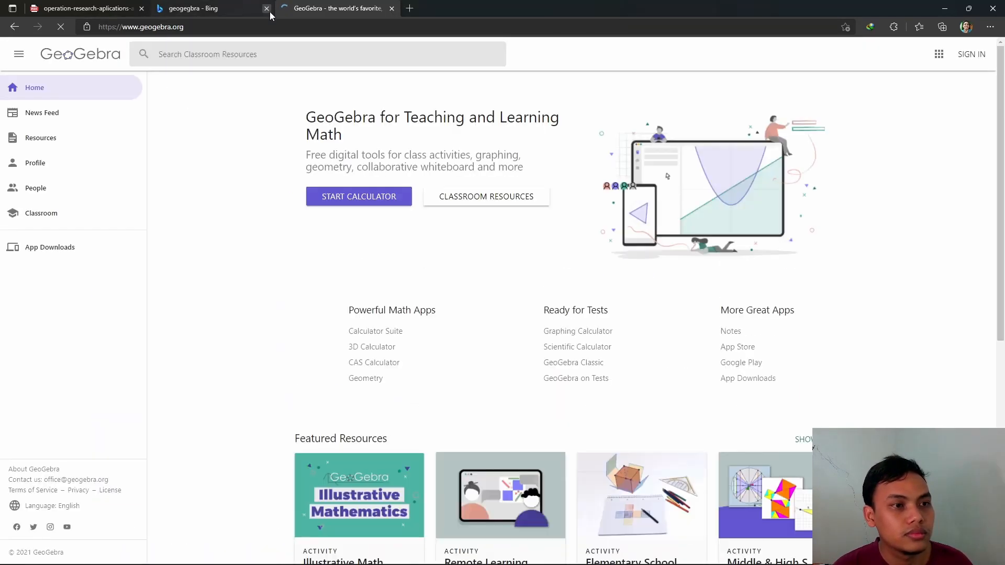
click(267, 9)
click(331, 195)
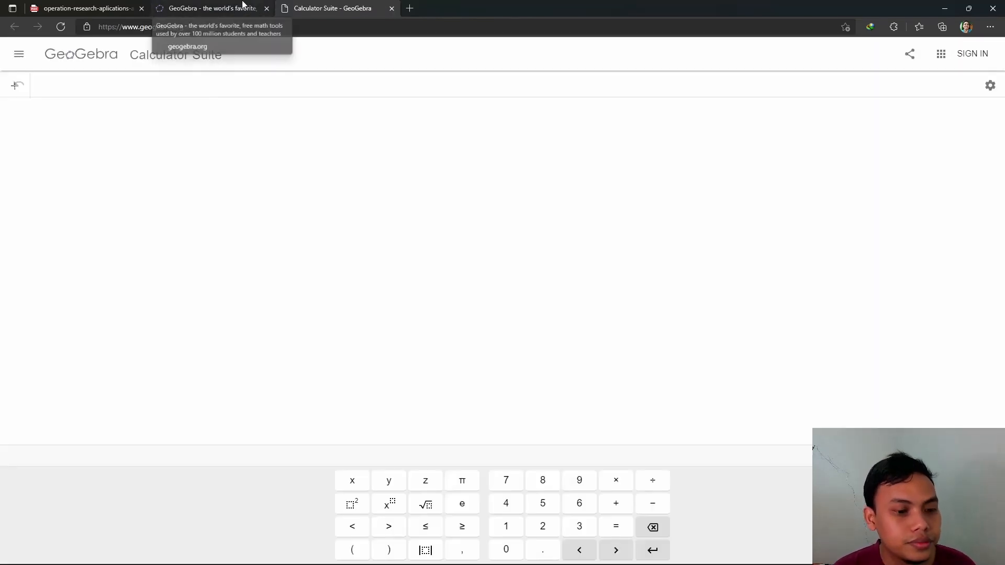
click(266, 9)
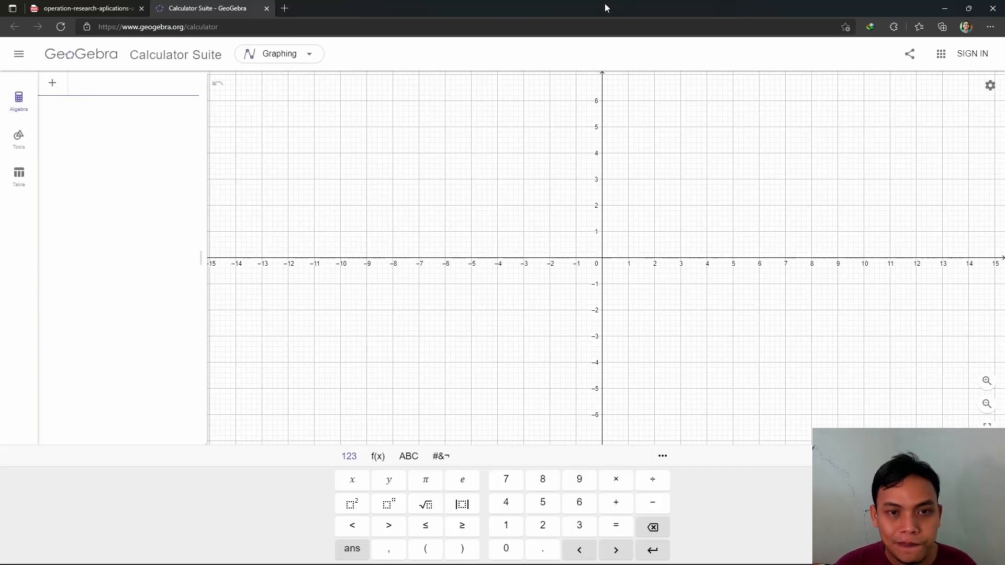
drag(605, 3, 752, 33)
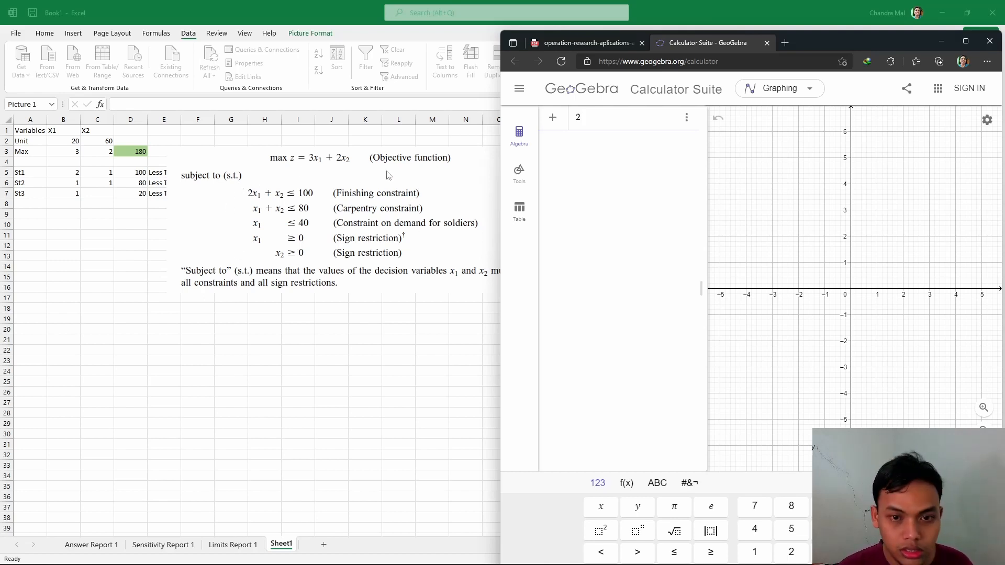
Plot the finishing constraint as the inequality 2x + y ≤ 100 in the graphing calculator.
text(x)
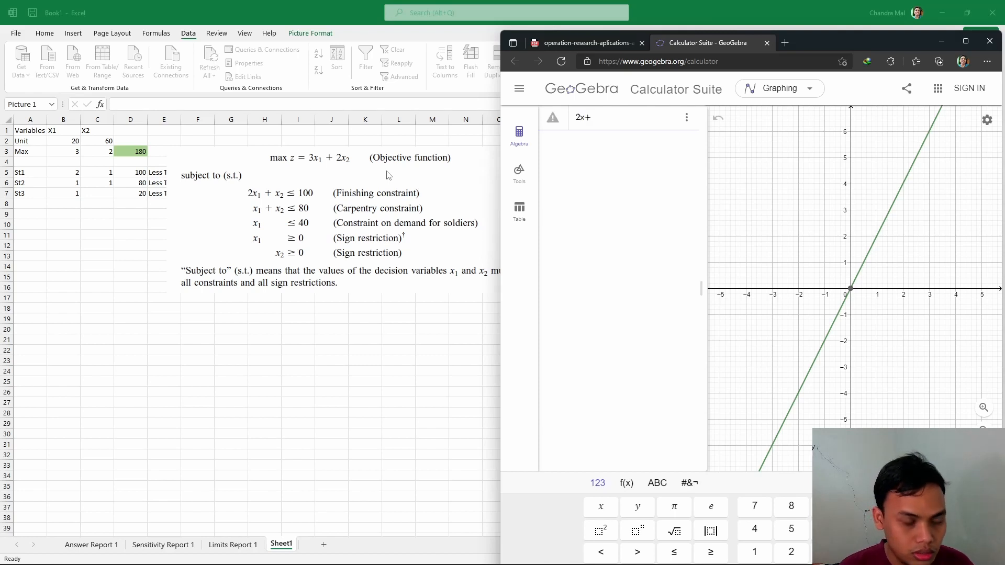
text(+y)
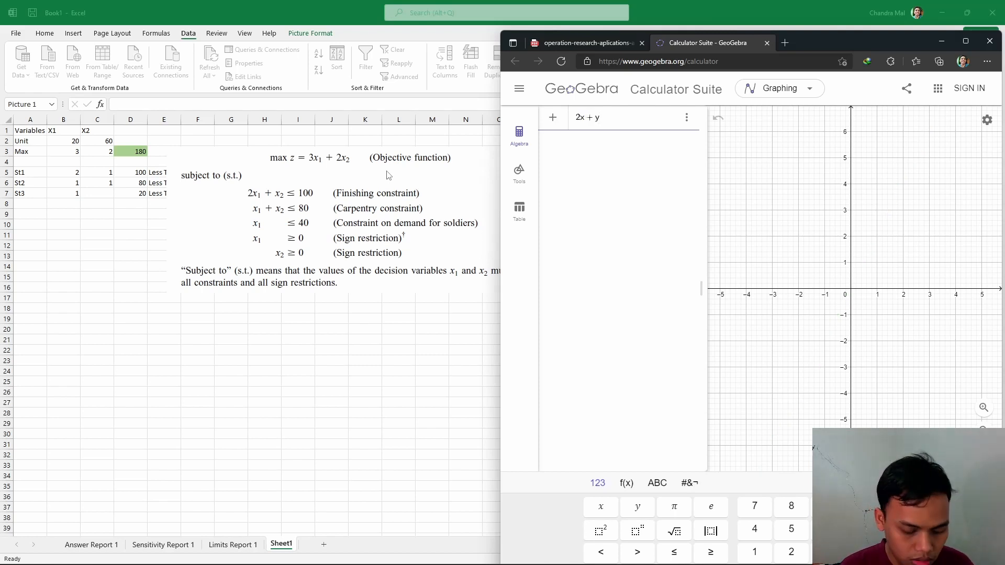
text(<=)
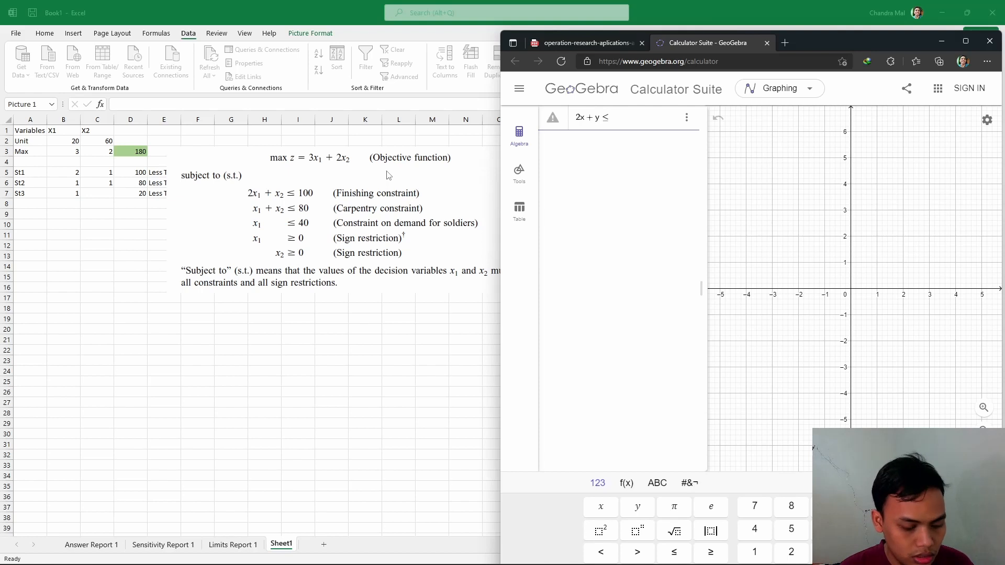
text(100)
key(Return)
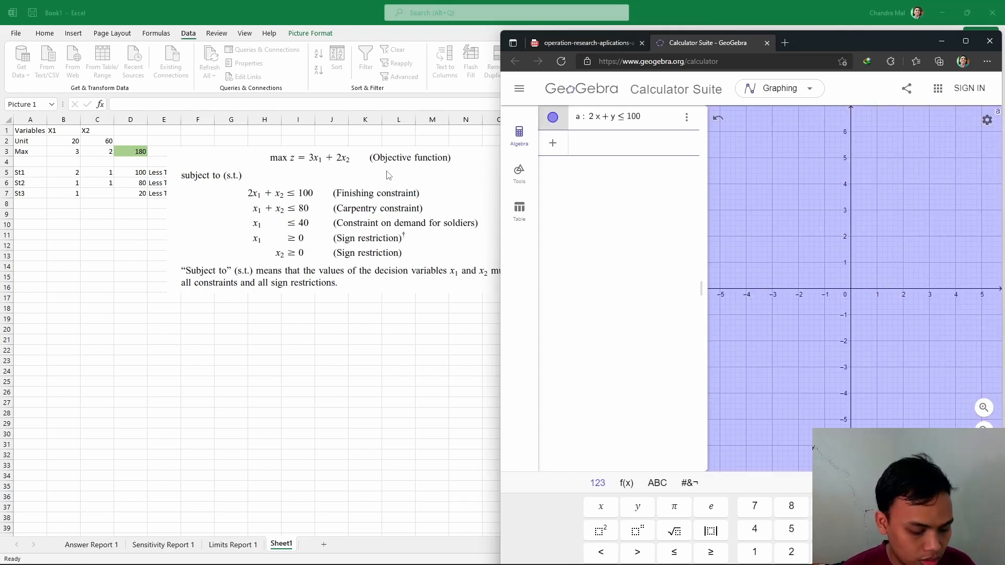
Plot the carpentry constraint as the inequality x + y ≤ 80.
text(x+)
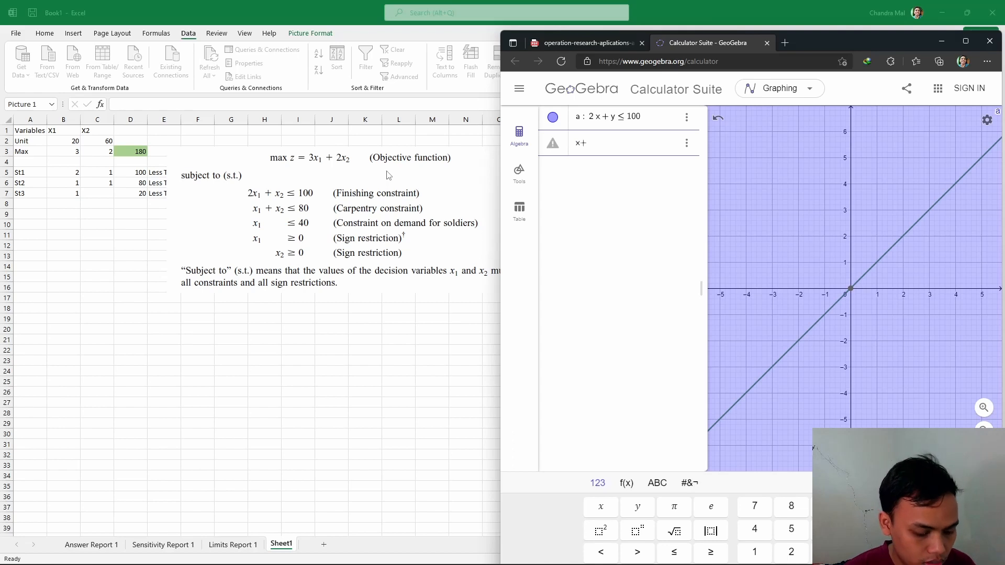
text(y)
text(<=)
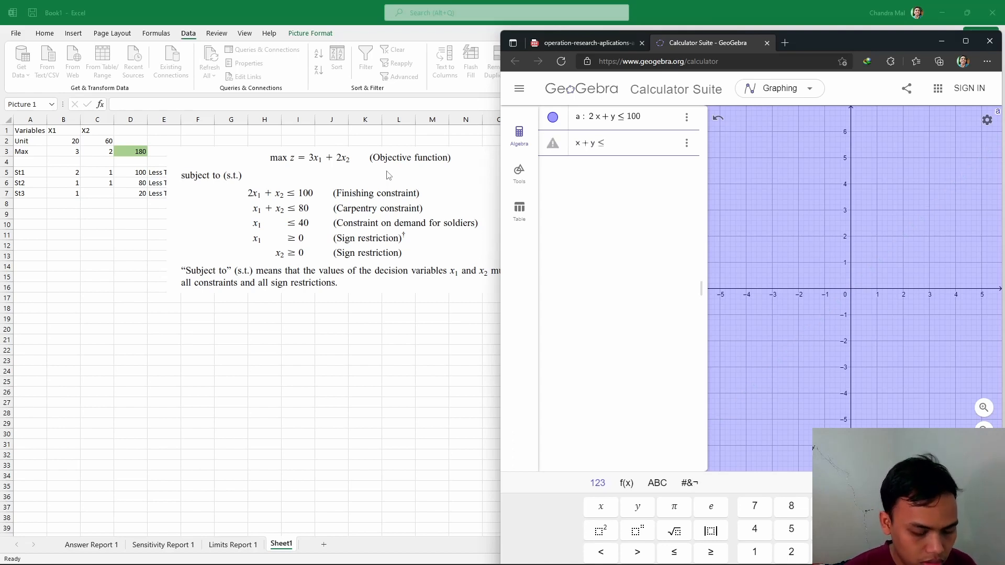
text(80)
key(Return)
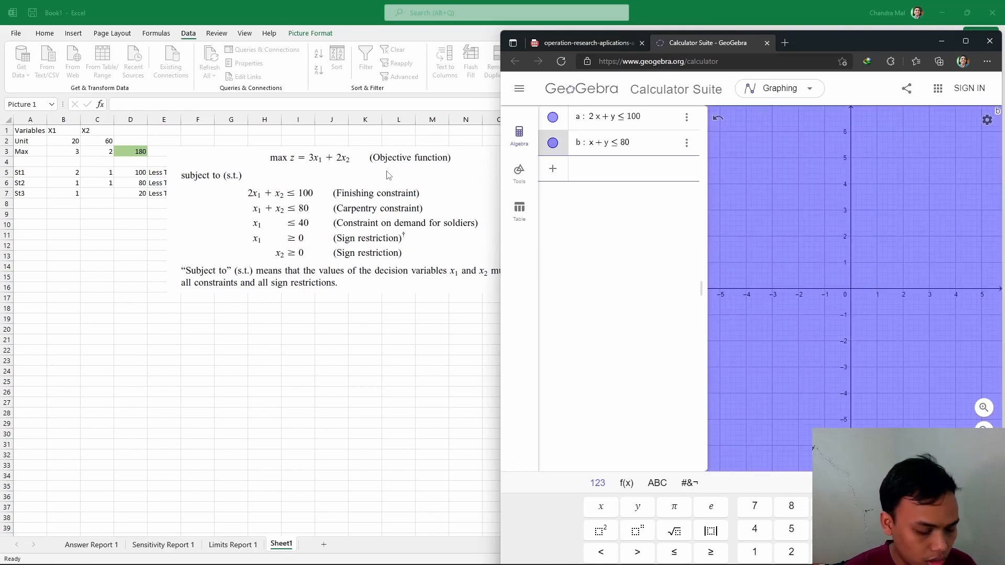
Plot the constraint on demand for soldiers as the inequality x ≤ 40.
text(x ≤)
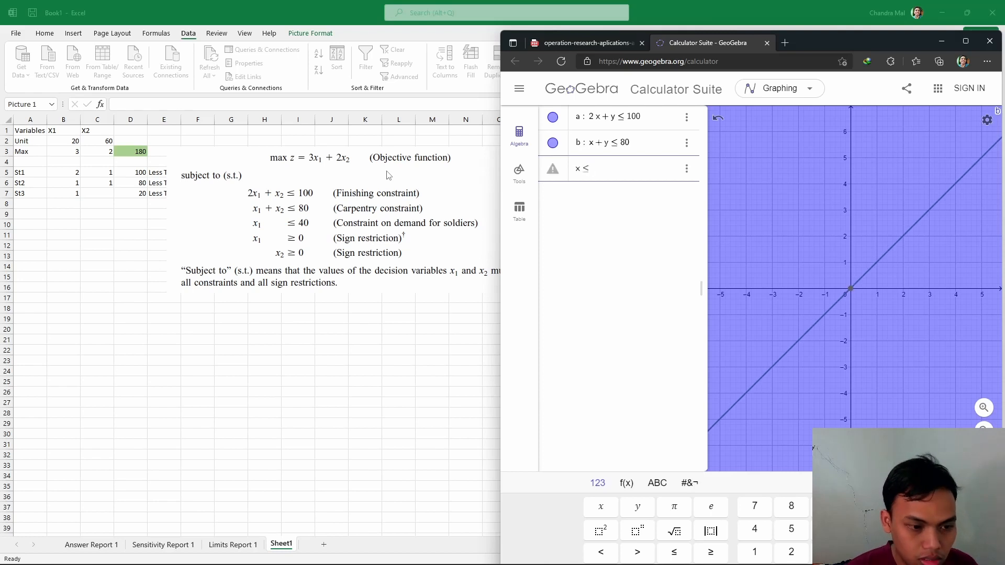
text(<=40)
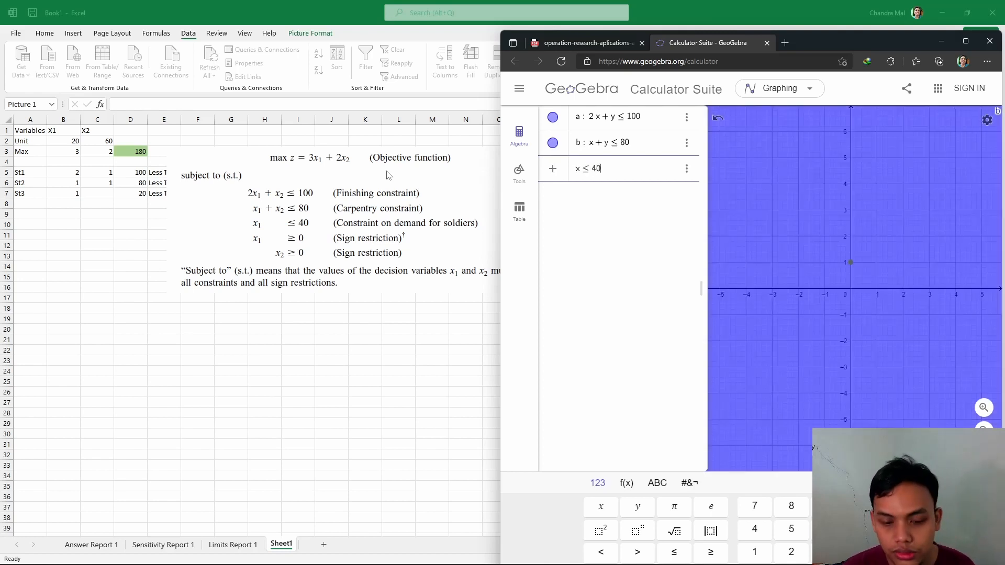
key(Return)
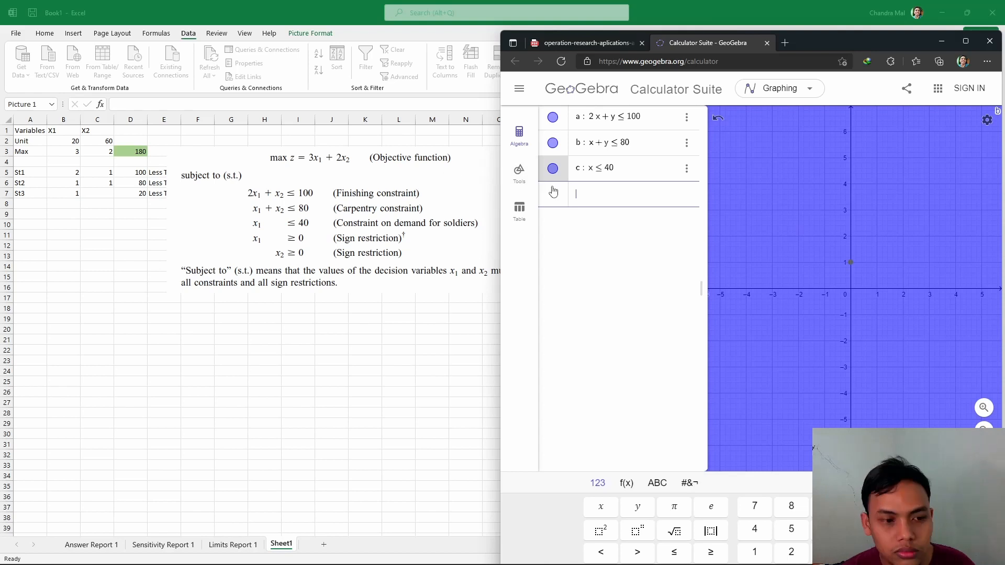
Plot the two sign restrictions as the inequalities x ≥ 0 and y ≥ 0.
text(x>)
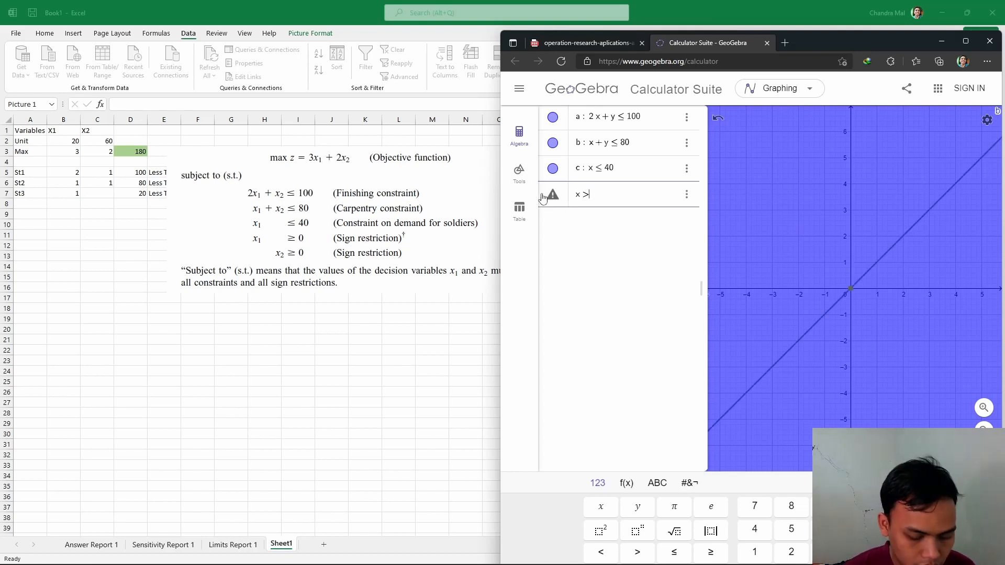
text(=0)
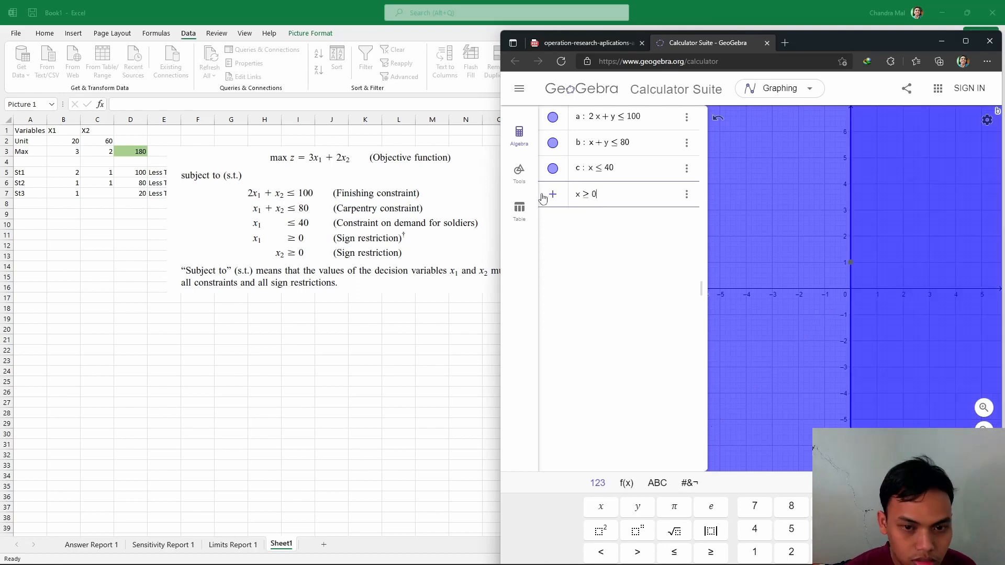
key(Return)
text(y)
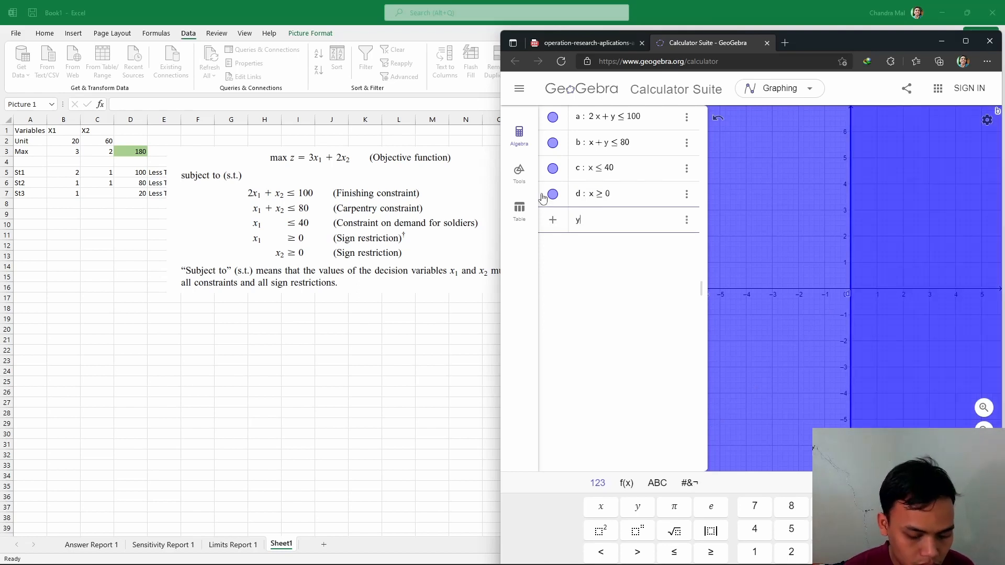
text(>)
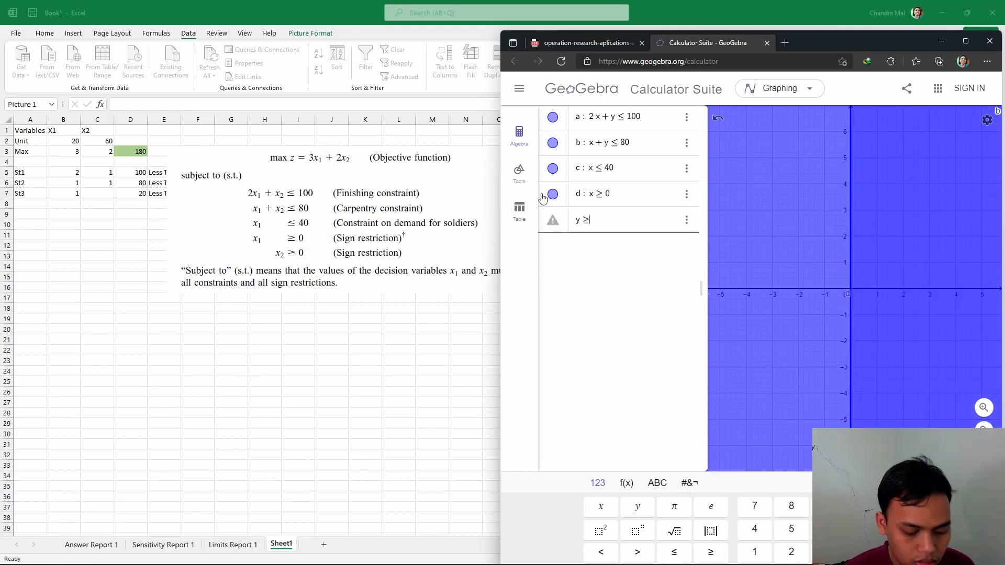
text(=0)
key(Return)
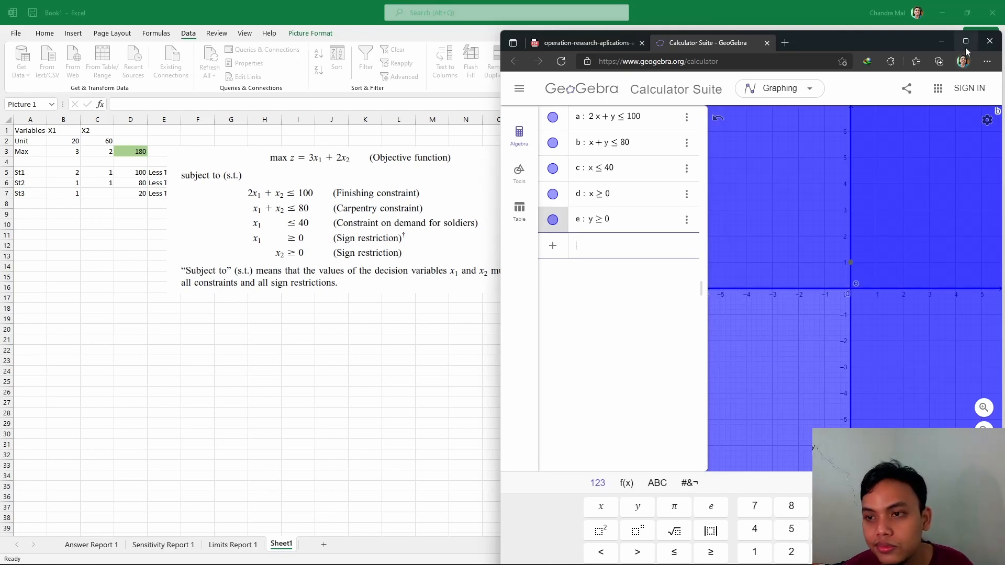
Maximize the browser window and examine where the constraint boundaries cross in the graph.
drag(869, 42, 675, 42)
click(765, 42)
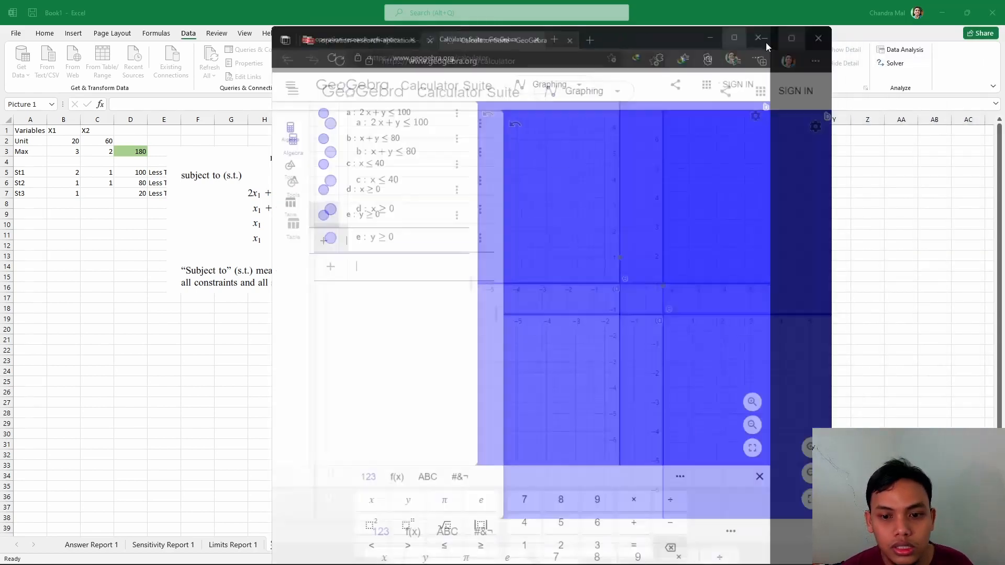
scroll(654, 207, down, 2)
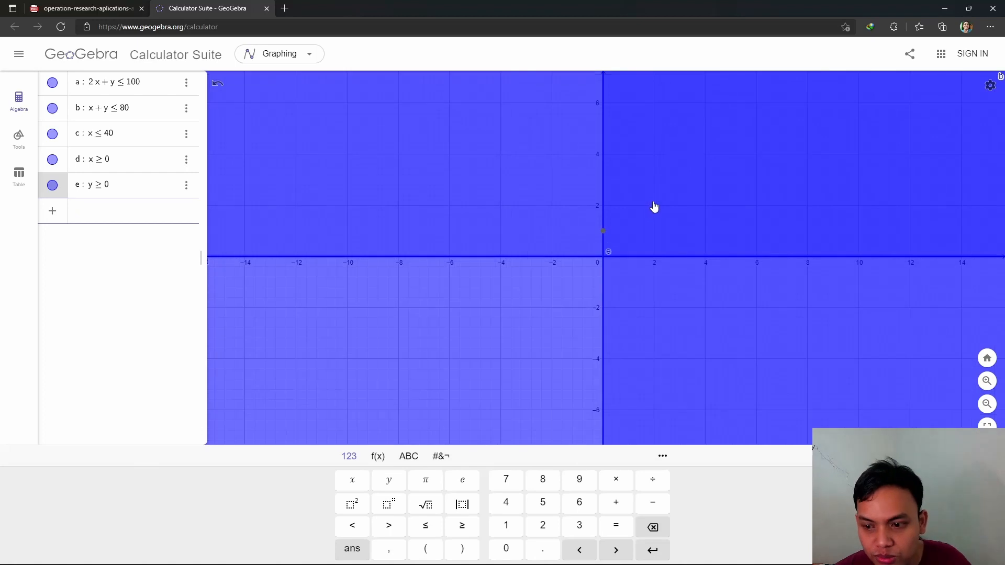
click(987, 404)
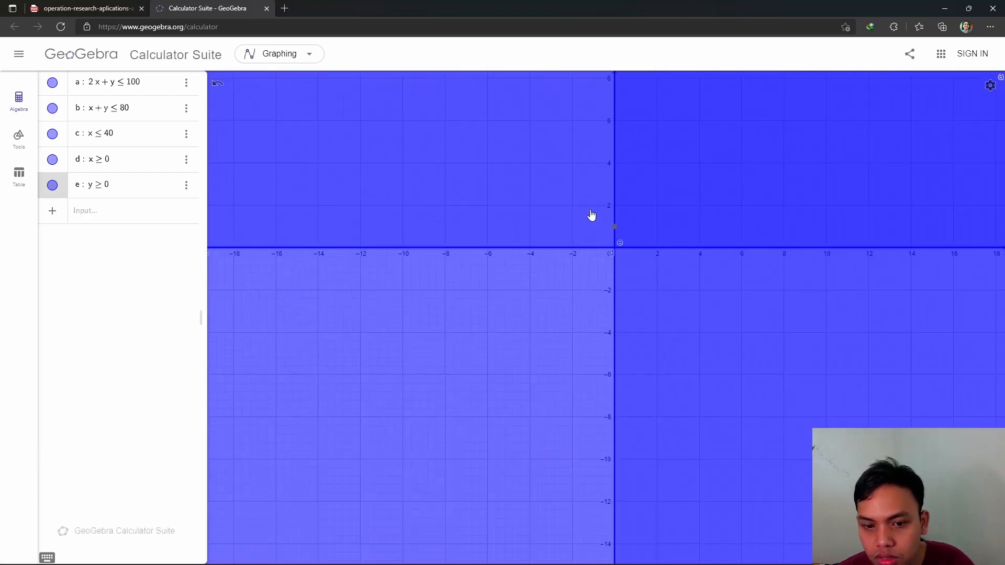
click(591, 215)
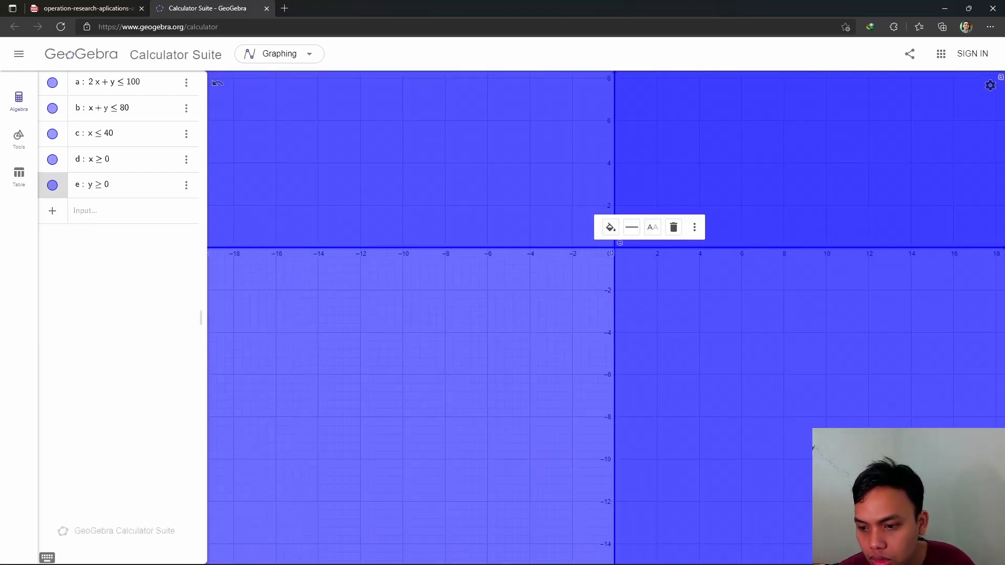
scroll(603, 307, down, 5)
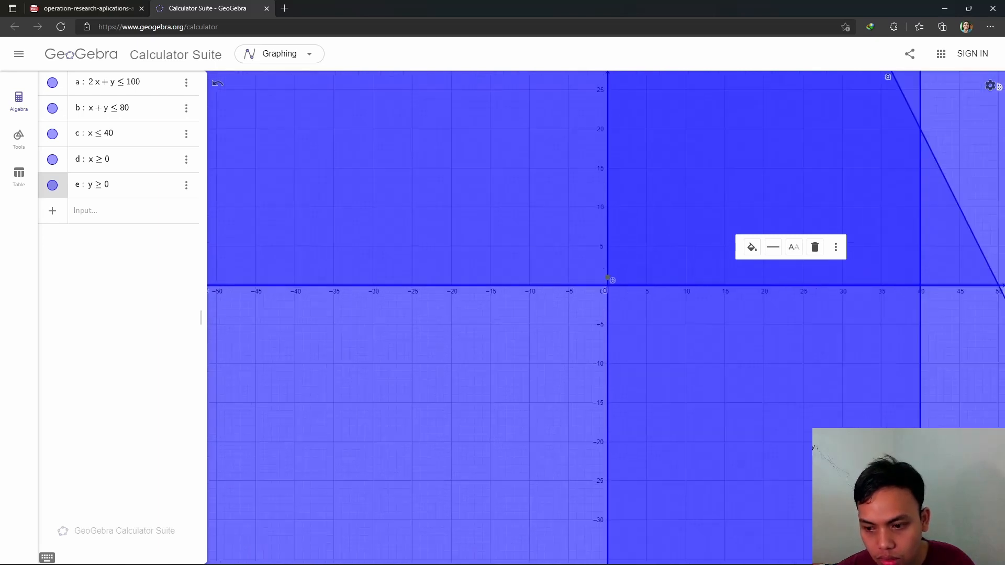
scroll(607, 278, down, 5)
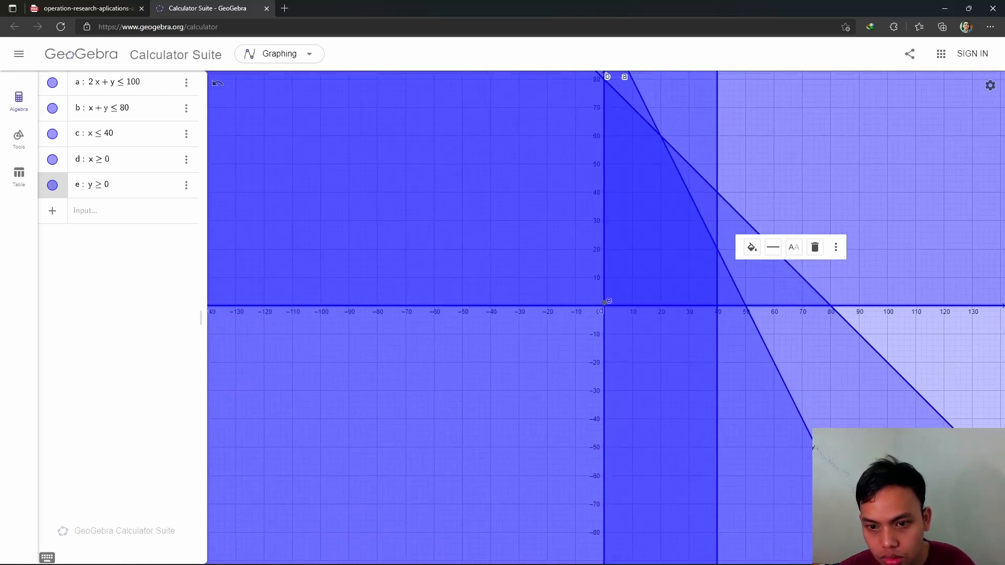
scroll(602, 316, down, 5)
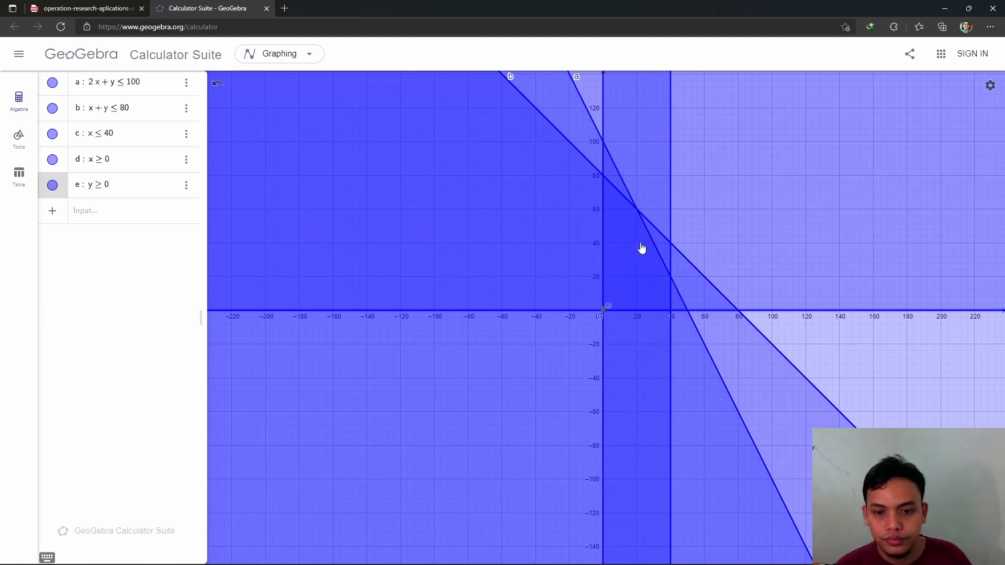
click(711, 181)
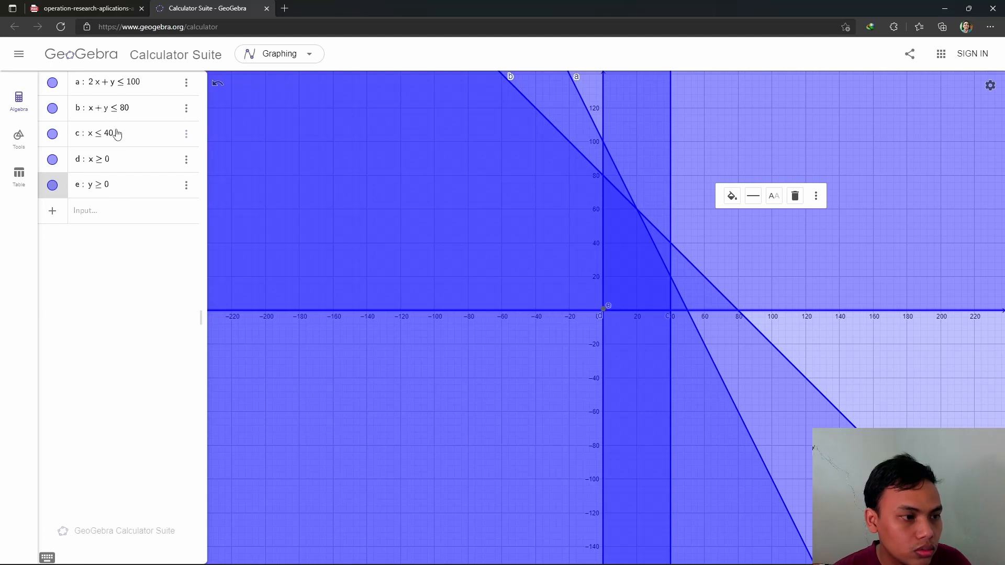
Change the colour of the y ≥ 0 region to light green.
click(186, 134)
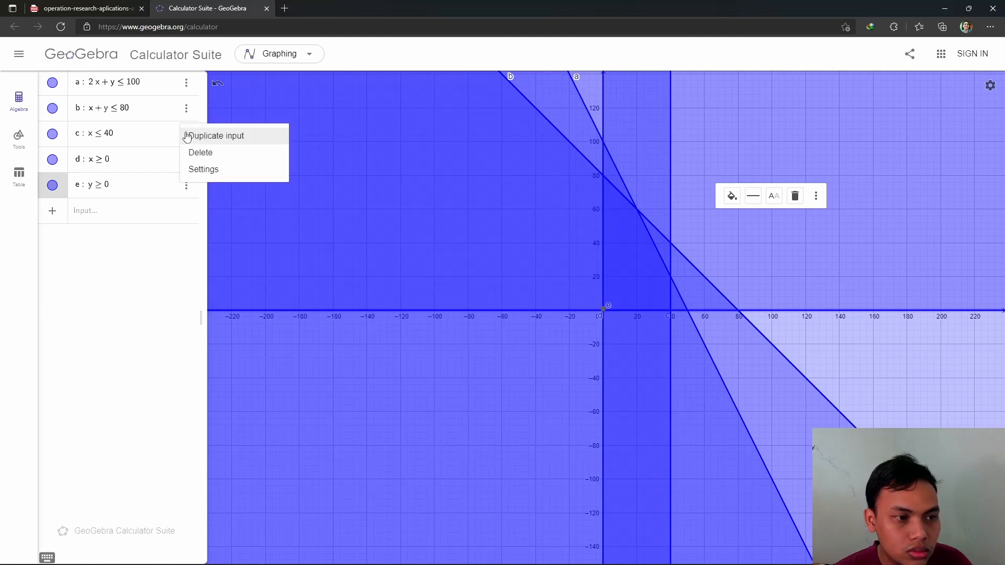
click(203, 169)
click(790, 82)
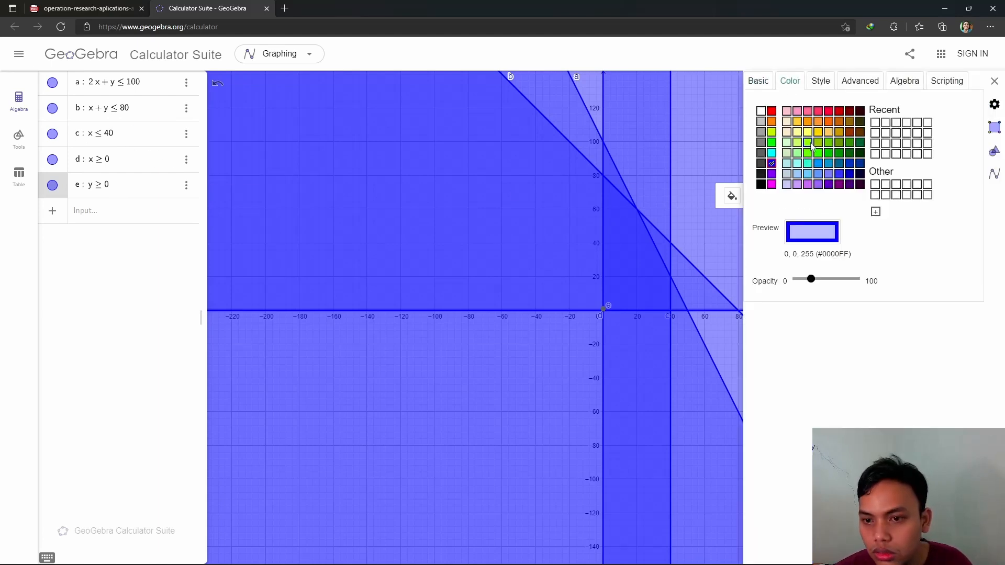
click(809, 145)
Change the colour of the x ≤ 40 region to orange and close its settings.
click(149, 137)
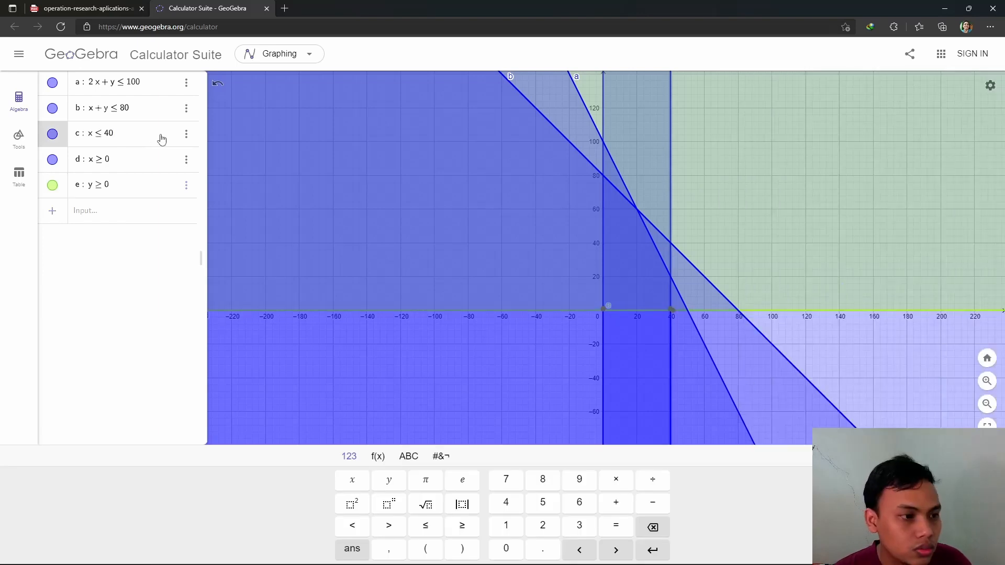
click(186, 134)
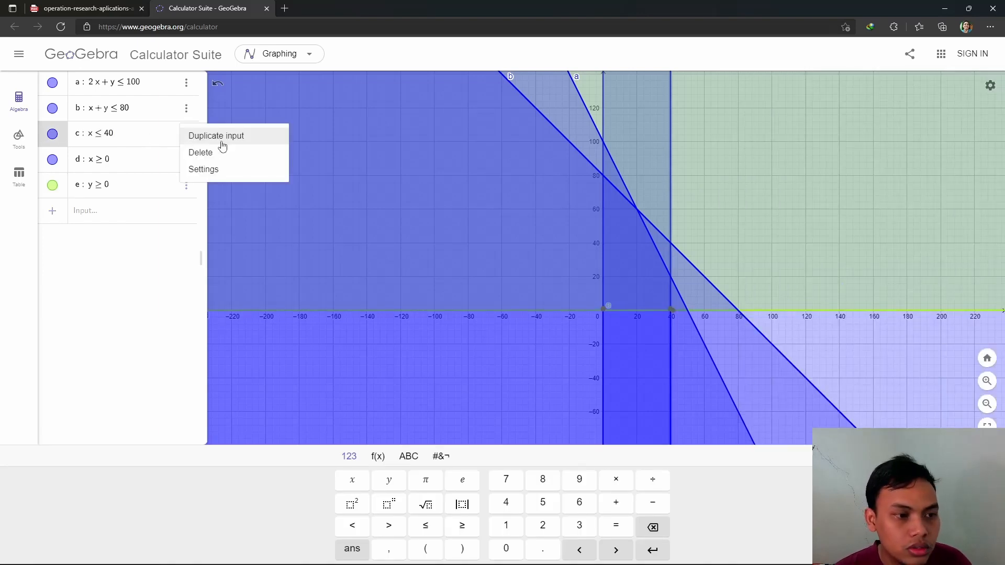
click(203, 168)
click(790, 83)
click(831, 124)
click(995, 81)
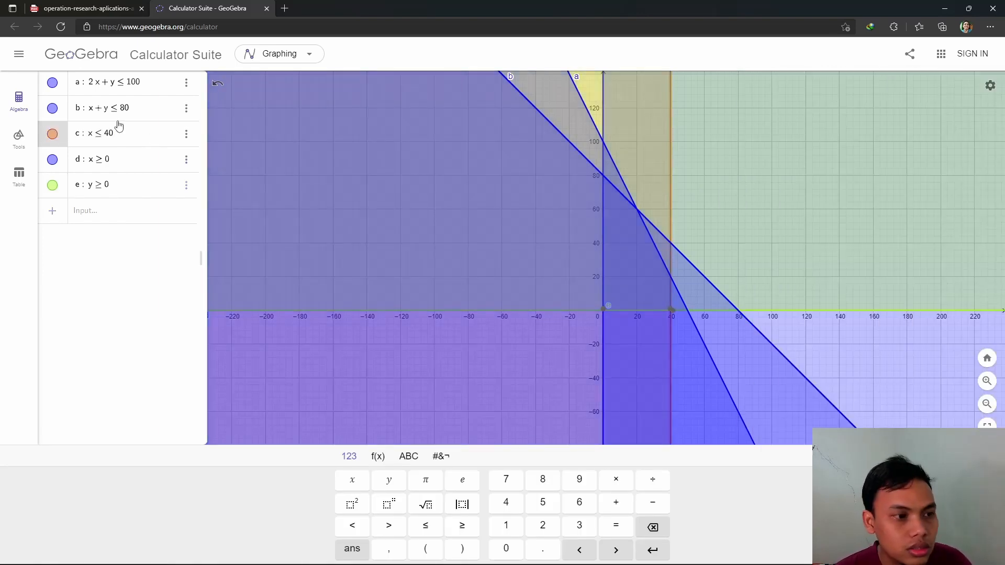
Delete the sign restriction inequalities x ≥ 0 and y ≥ 0 from the graph.
click(123, 108)
click(186, 160)
click(196, 177)
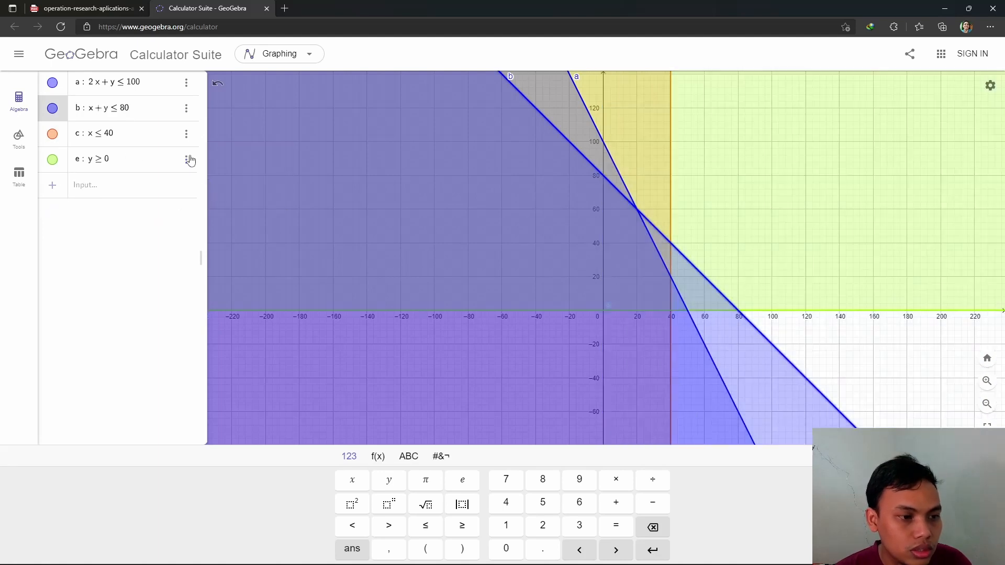
click(186, 159)
click(196, 176)
Change the colour of the x + y ≤ 80 region to green (#99CC00) and close the settings.
click(186, 109)
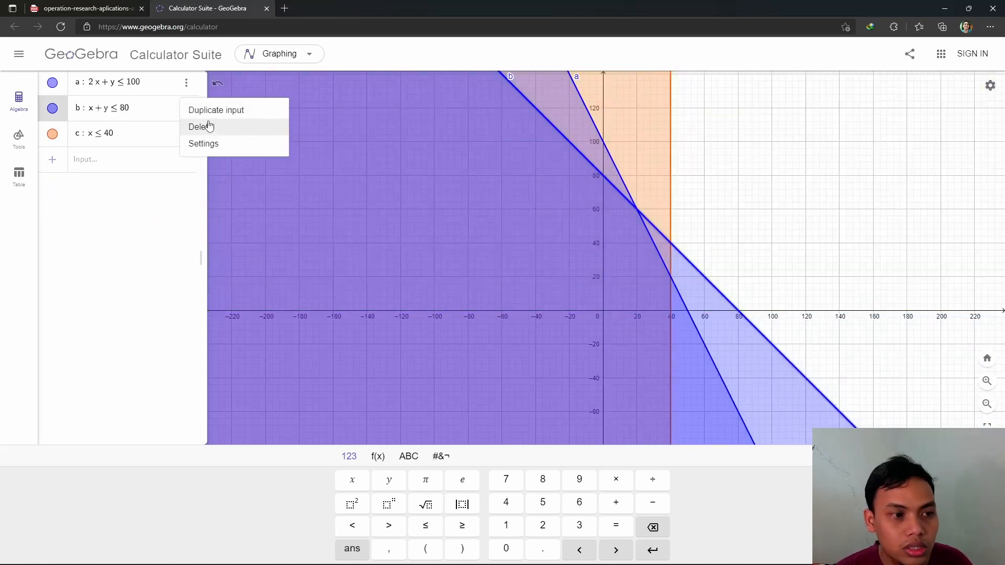
click(204, 145)
click(790, 81)
click(818, 144)
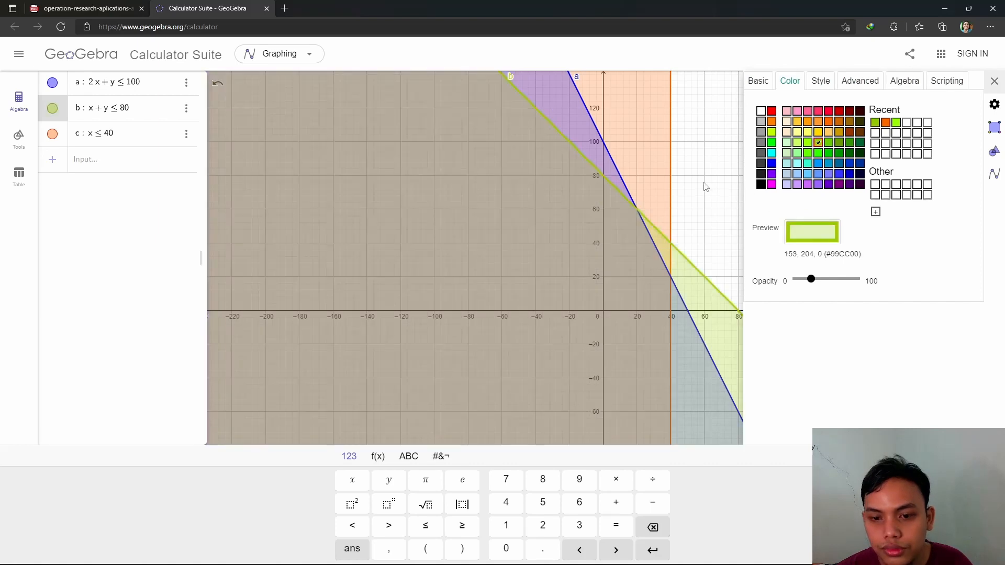
click(706, 188)
click(993, 81)
drag(727, 168, 574, 220)
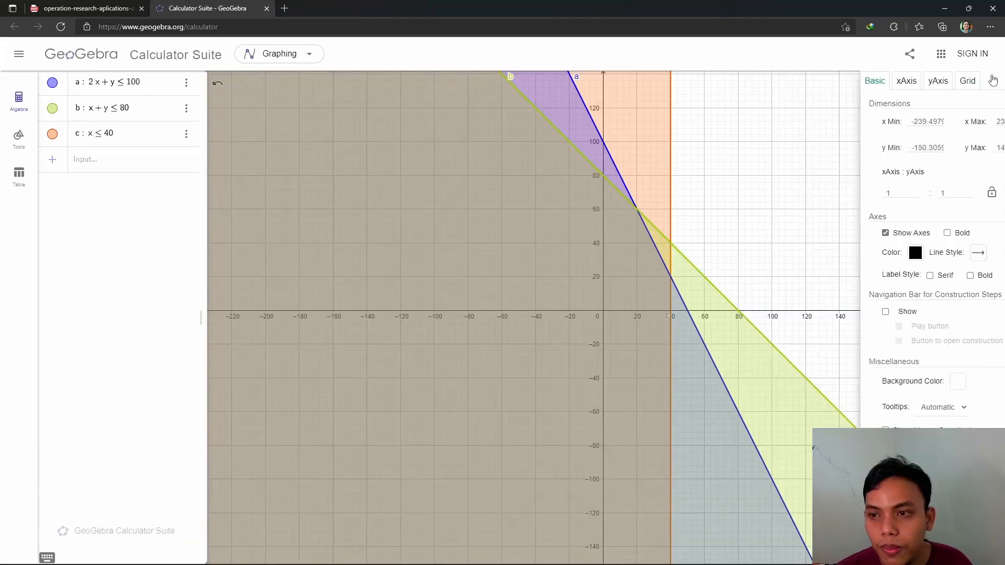
click(994, 81)
drag(732, 169, 574, 220)
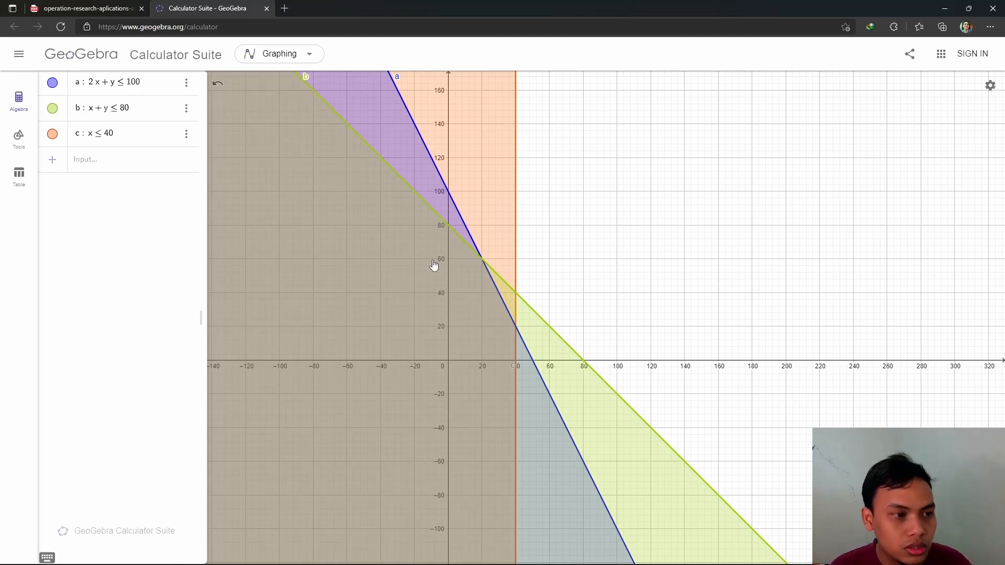
In the Excel worksheet, start a corner-point table with label A in A21 and headers X1 in B20 and X2(Y) in C20.
scroll(534, 283, up, 1)
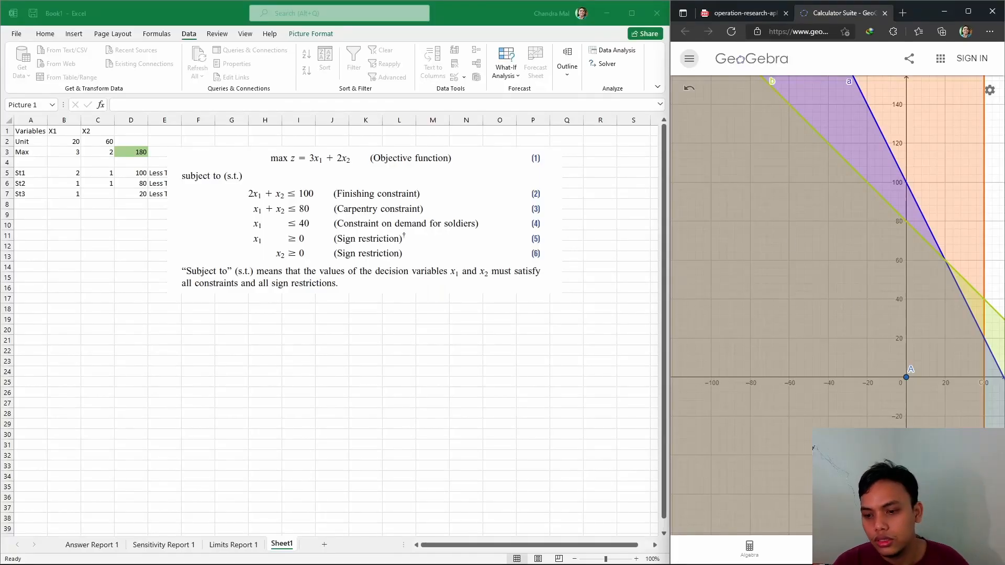
scroll(858, 298, down, 3)
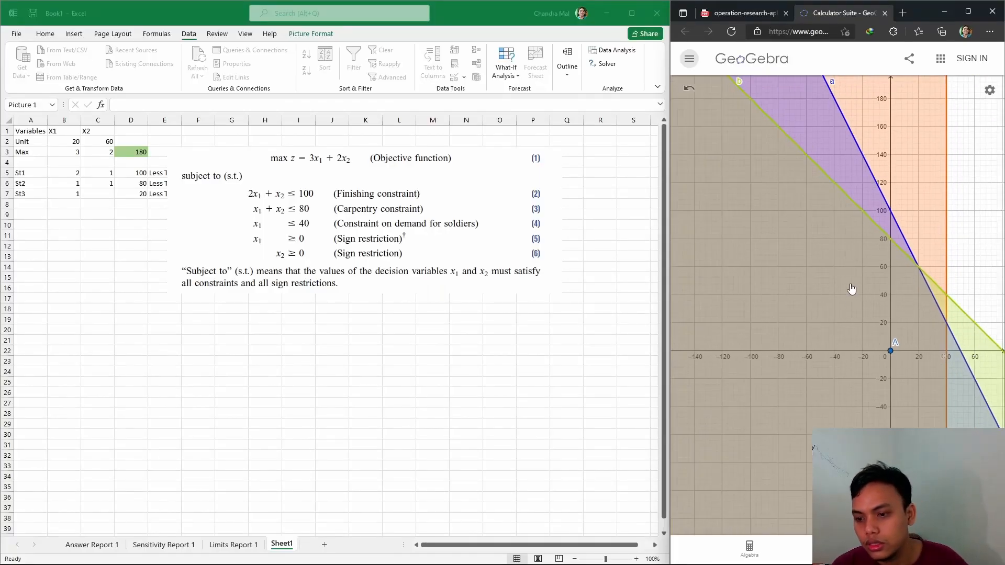
scroll(853, 296, up, 3)
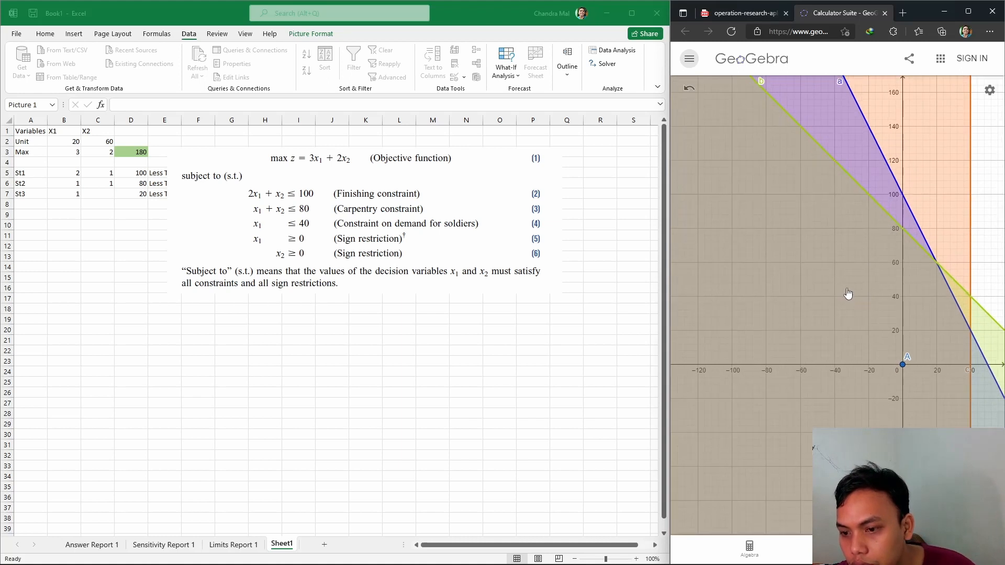
click(41, 341)
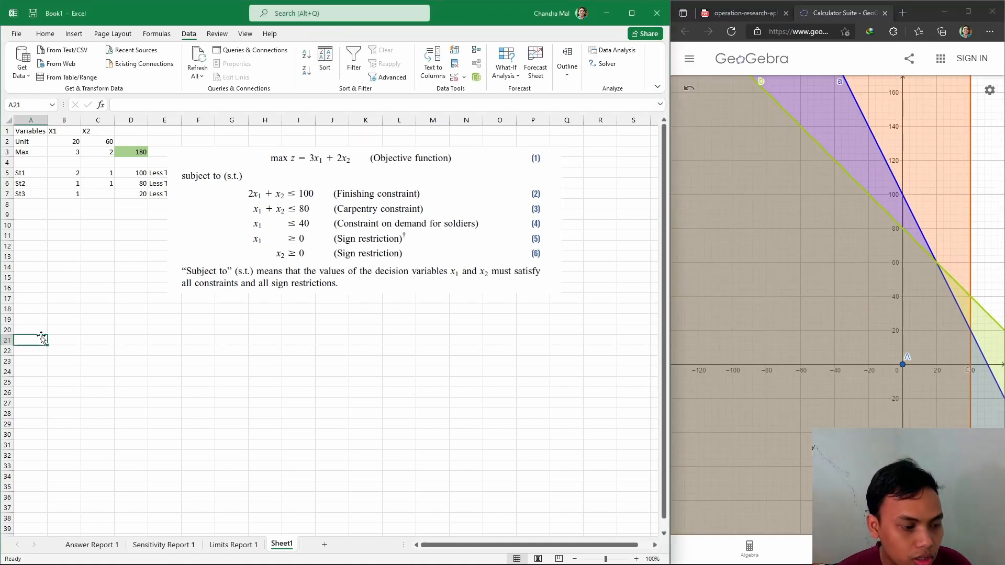
text(A)
key(Tab)
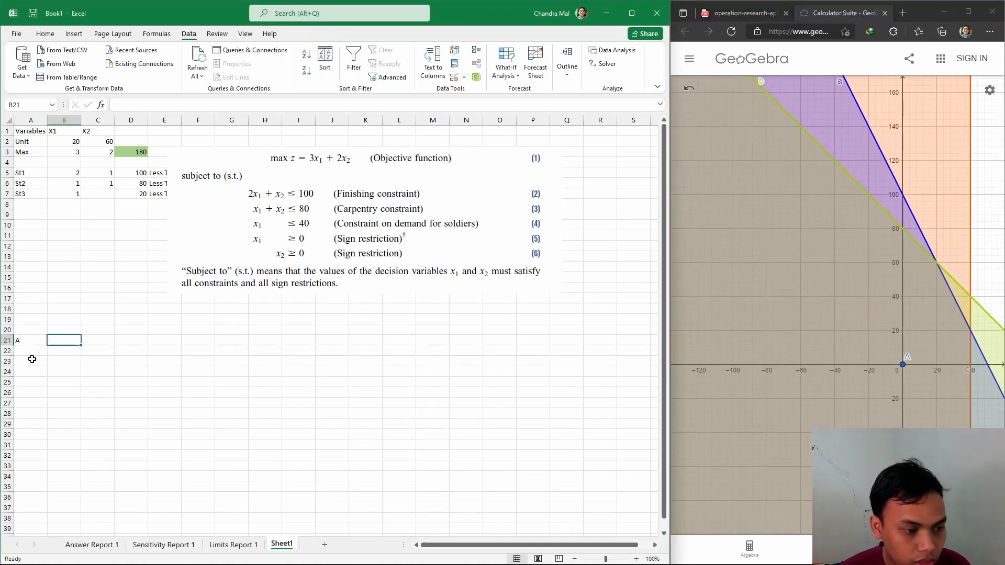
key(Up)
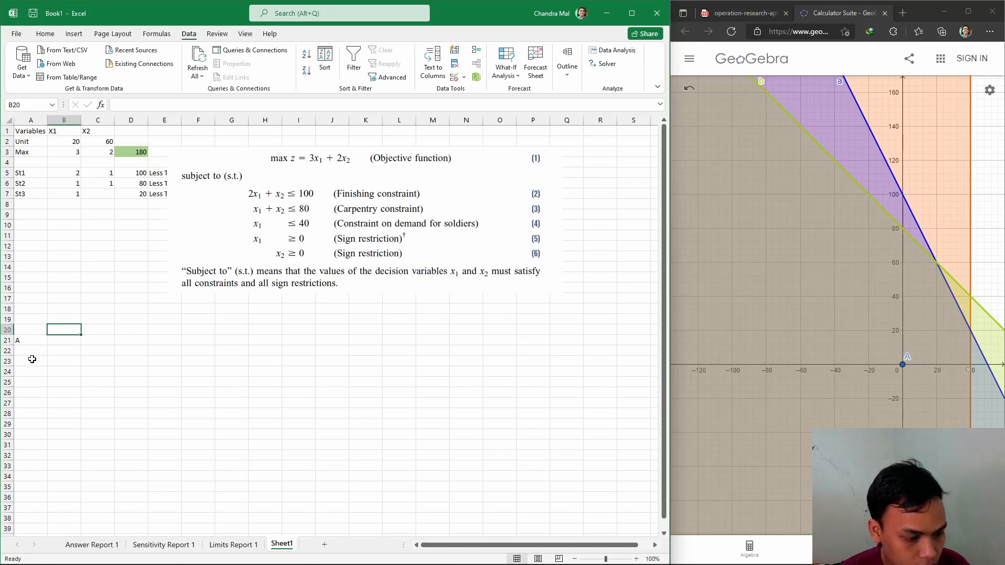
text(X1)
key(Tab)
text(X2)
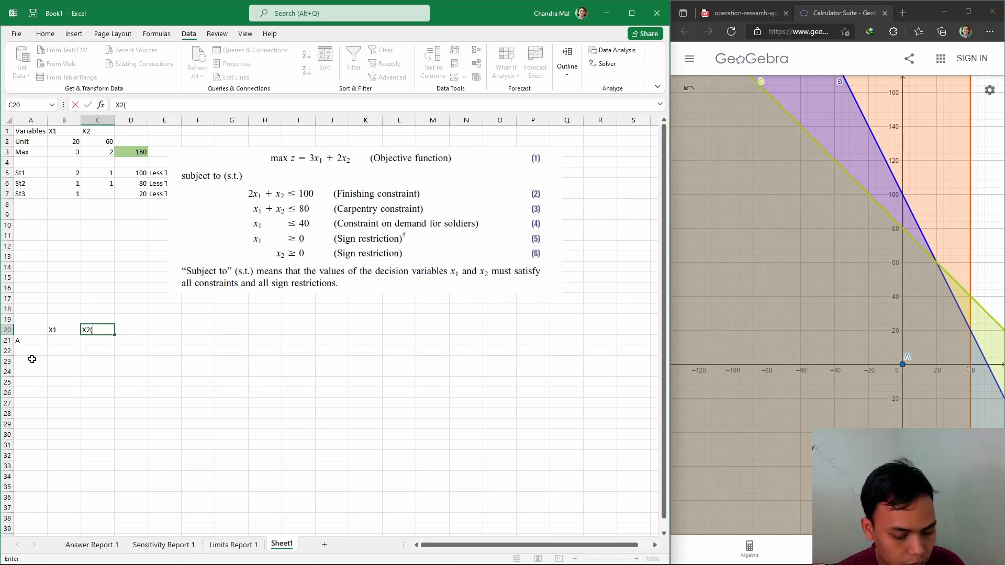
text((Y))
key(Return)
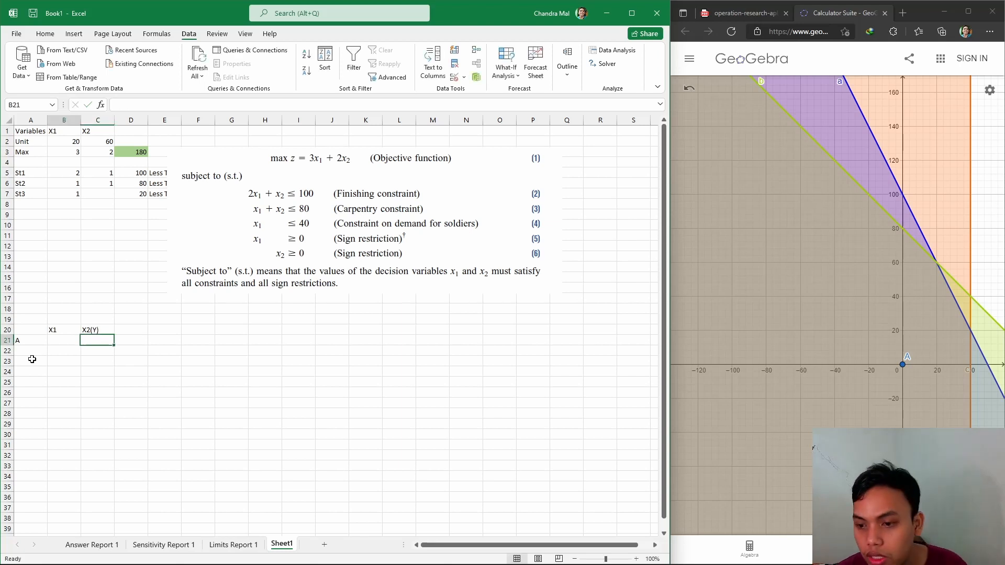
Enter the coordinates of point A as 0 in B21 and 0 in C21.
key(Left)
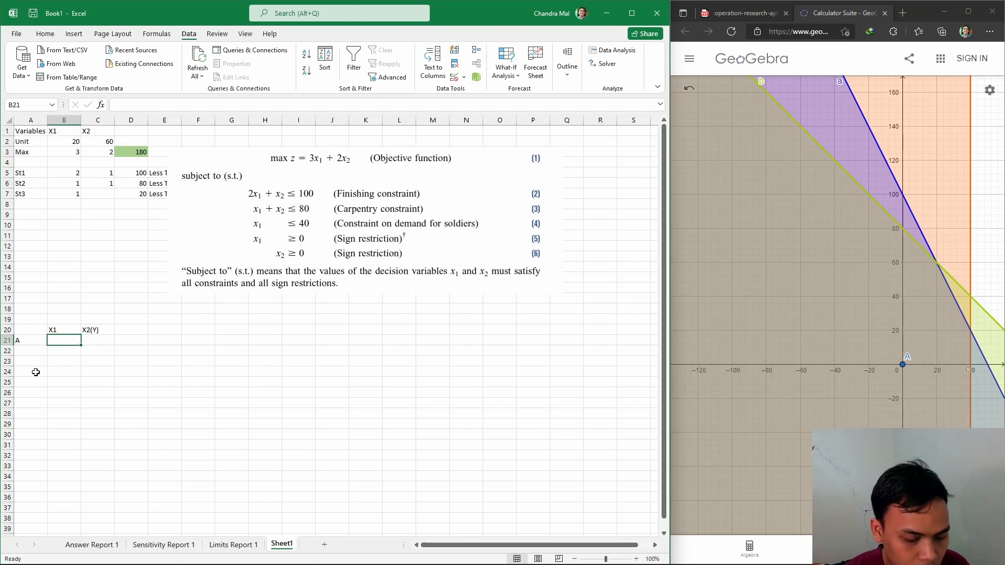
text(0)
key(Right)
text(0)
key(Return)
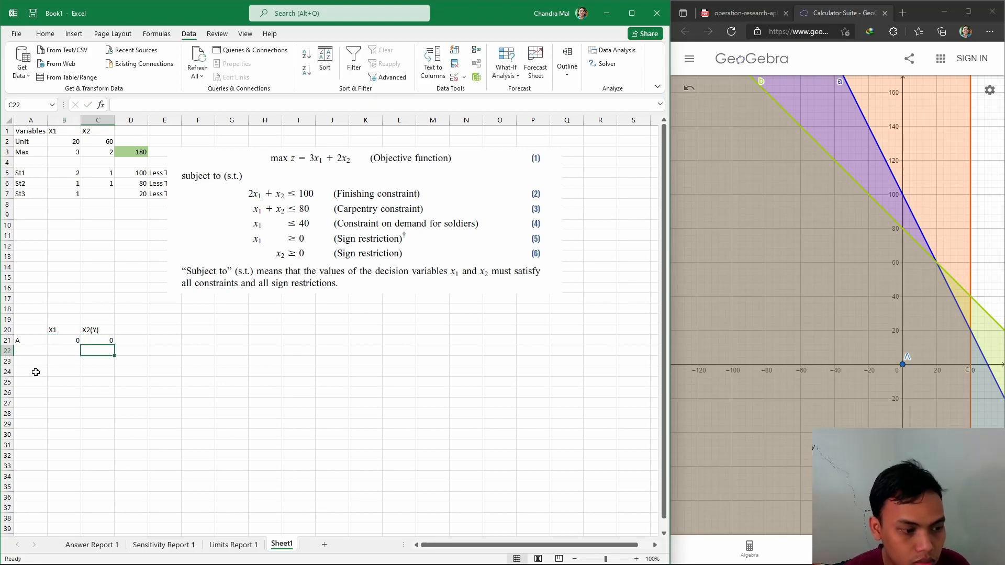
Add corner point B in row 22 with X1 = 40 in B22 and X2 = 0 in C22.
key(Left)
key(Left)
text(B)
key(Right)
key(Right)
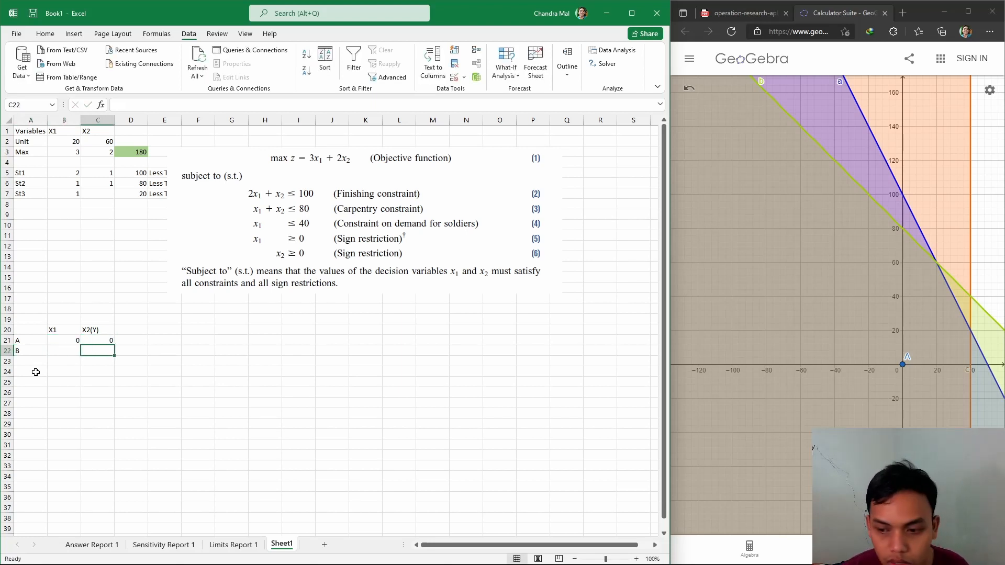
click(963, 392)
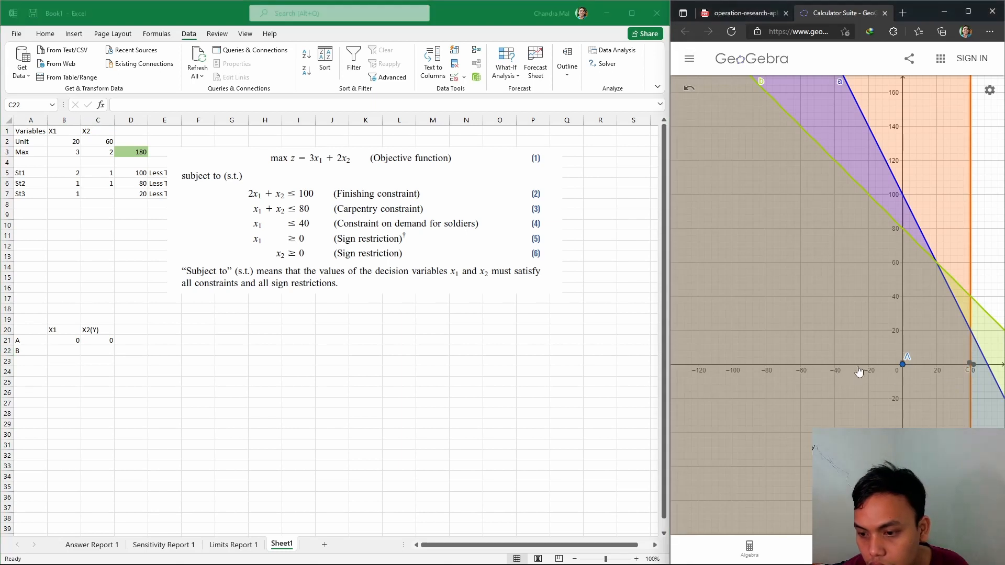
scroll(957, 377, up, 3)
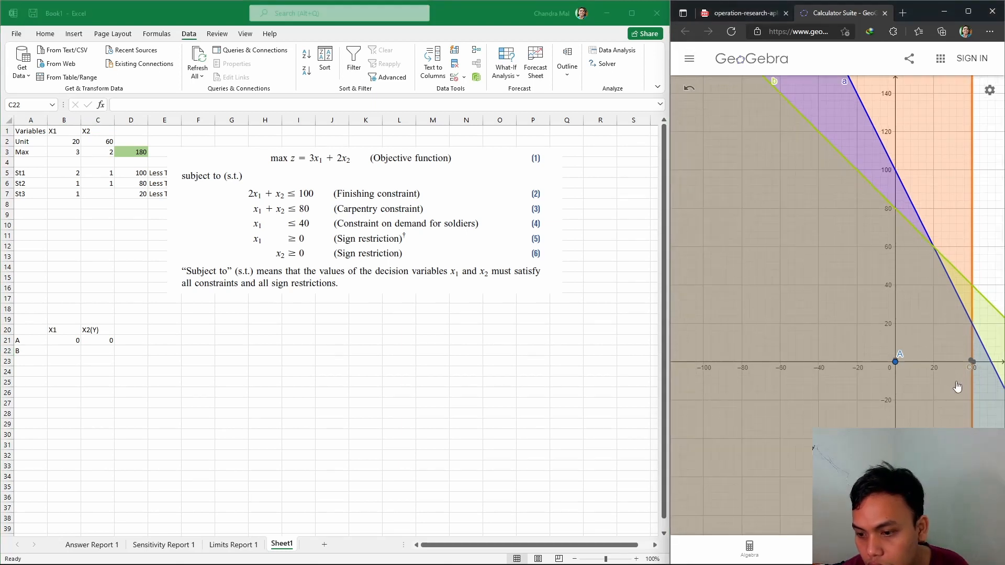
scroll(960, 364, up, 3)
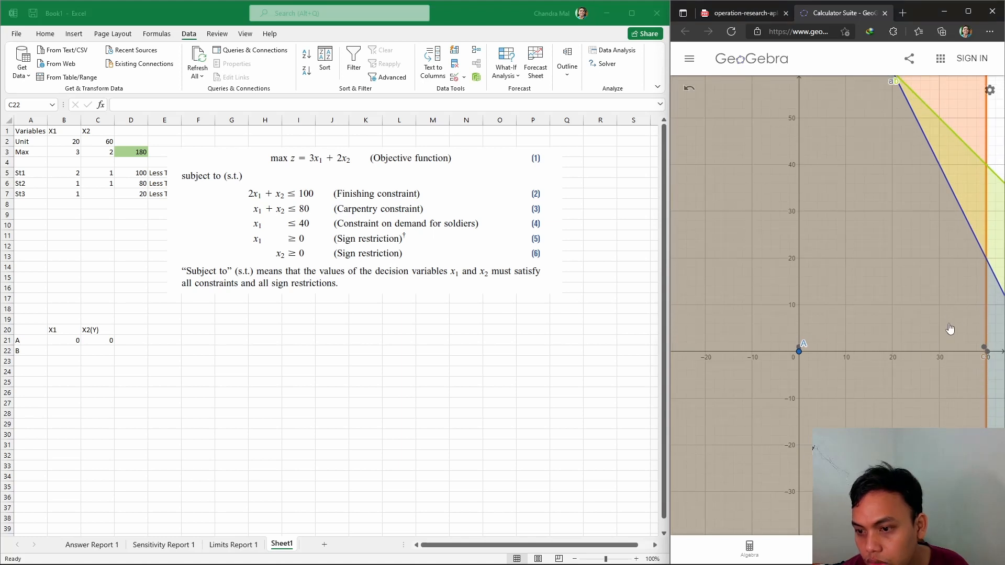
click(62, 350)
text(40)
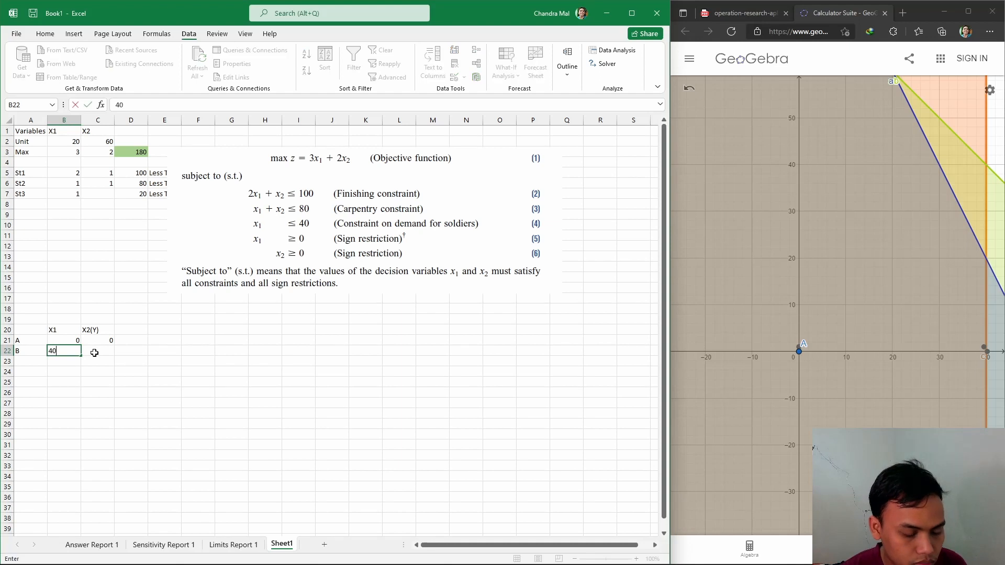
click(94, 352)
text(0)
key(Return)
Add corner point C in row 23 with X1 = 40 in B23 and X2 = 20 in C23.
key(Left)
key(Left)
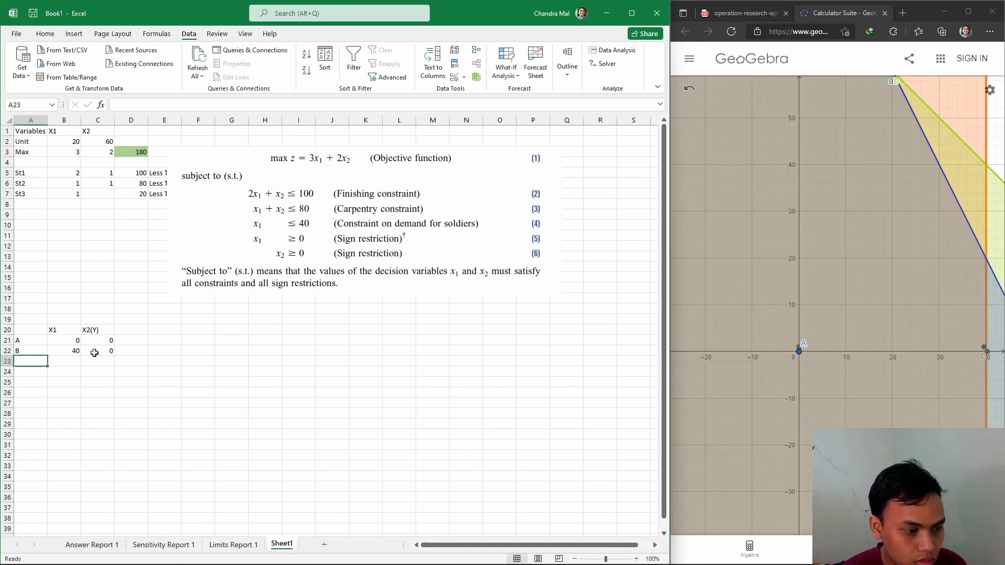
text(C)
key(Tab)
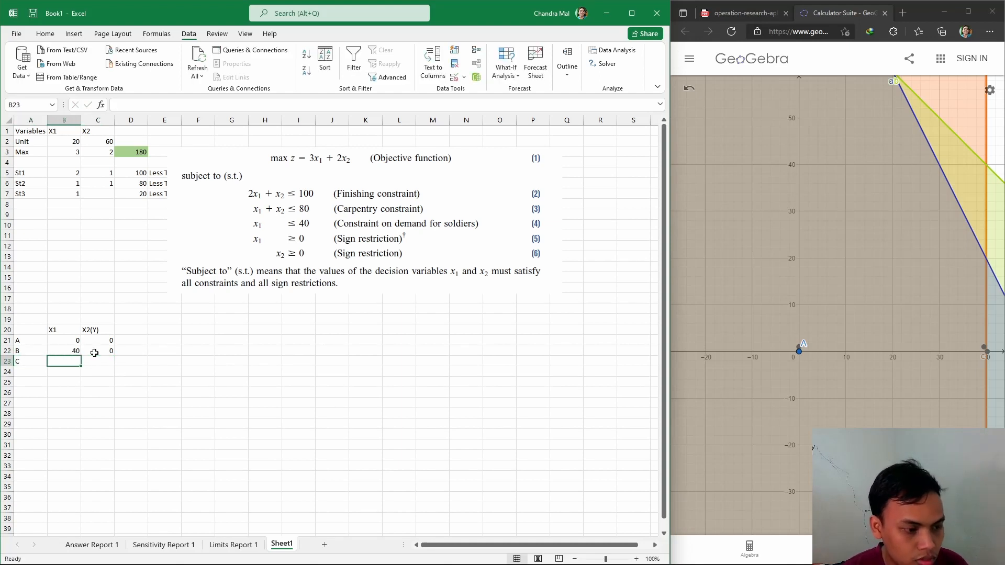
click(926, 211)
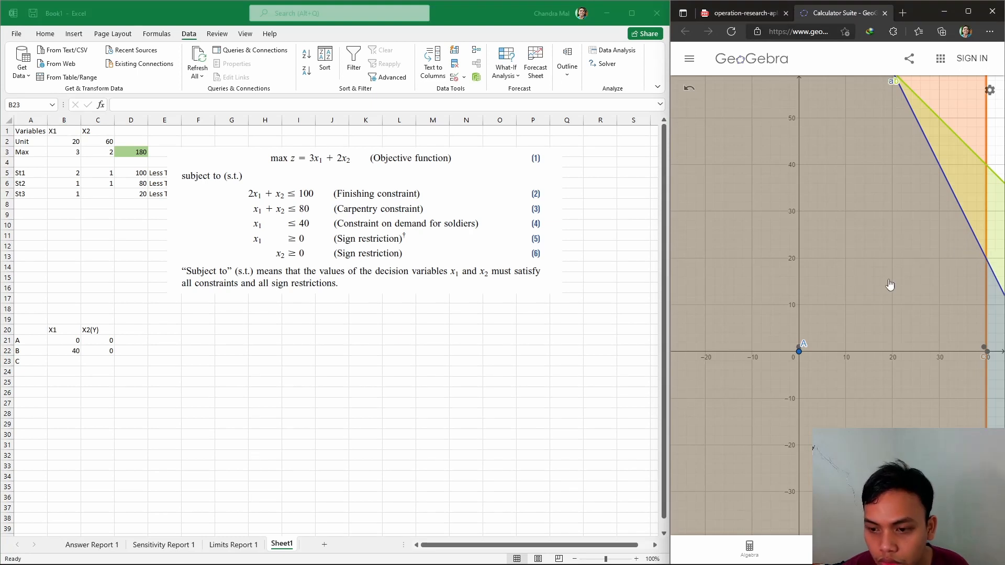
click(68, 361)
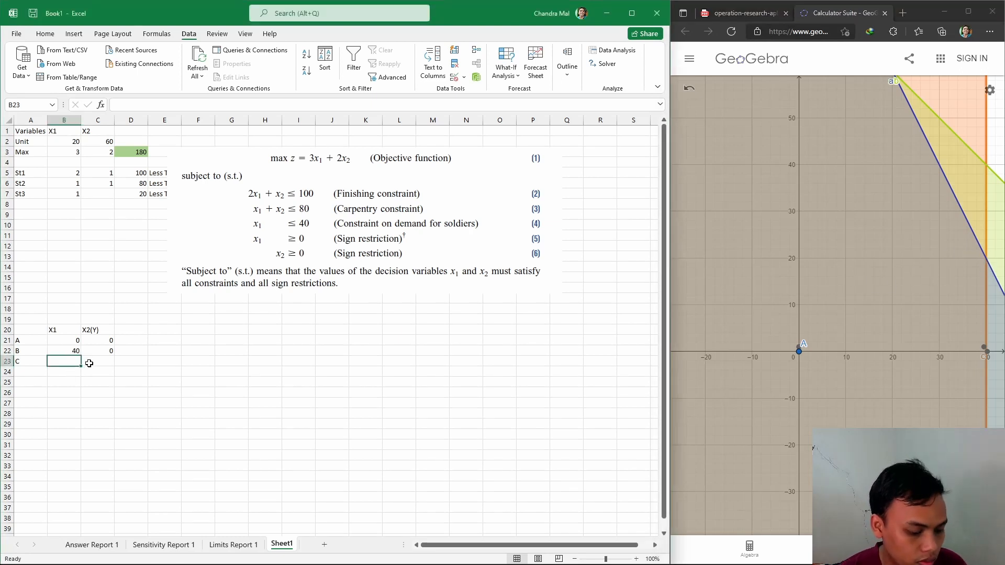
text(40)
key(Tab)
text(20)
key(Down)
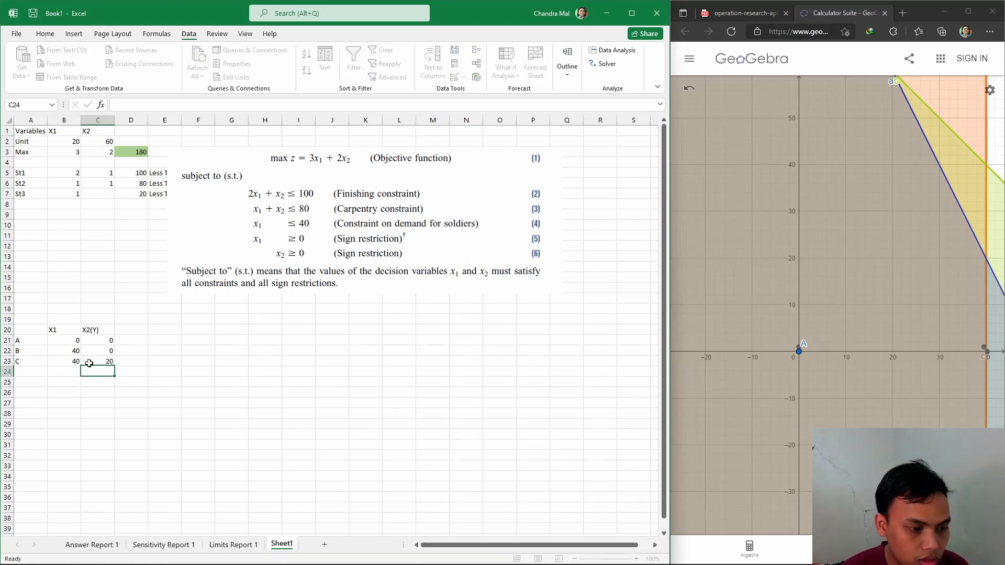
Add corner point D in row 24 with X1 = 20 in B24 and X2 = 60 in C24.
key(Left)
key(Left)
text(D)
key(Tab)
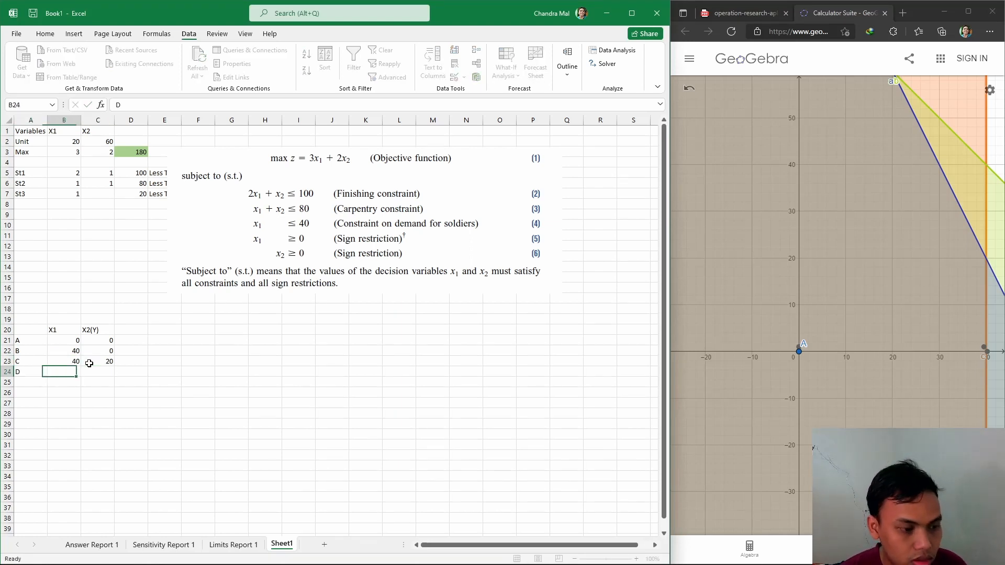
click(754, 230)
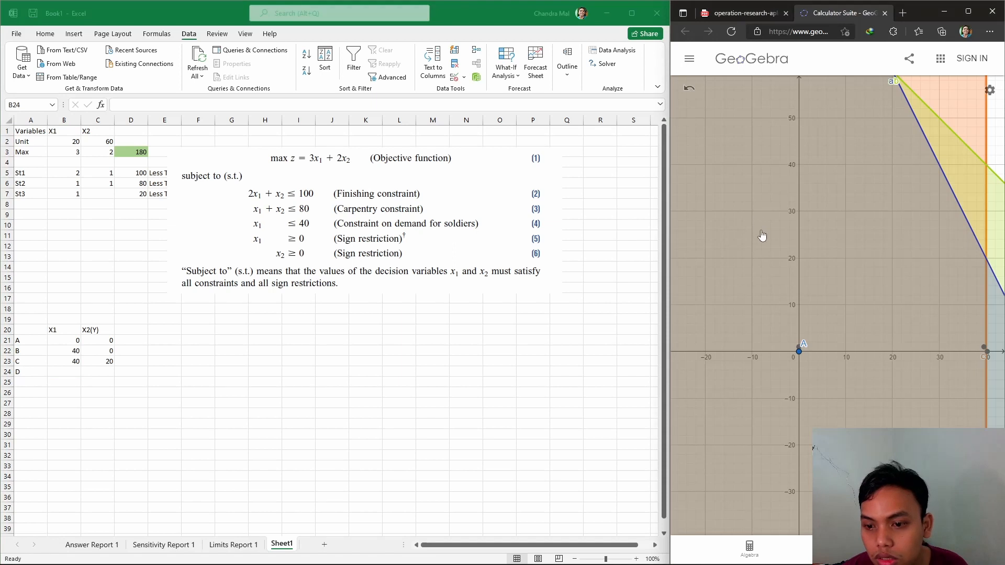
scroll(860, 164, down, 3)
scroll(860, 164, down, 2)
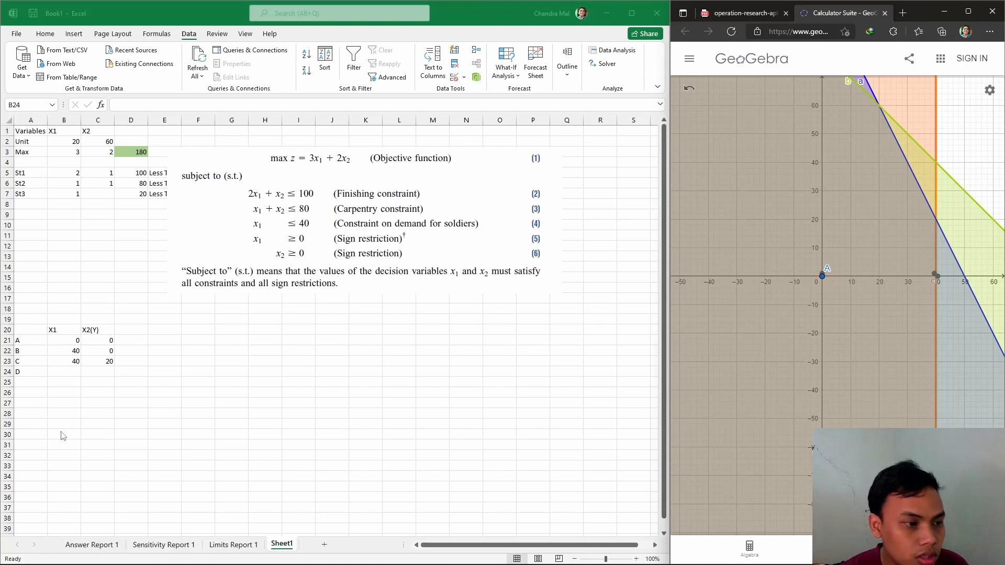
click(64, 369)
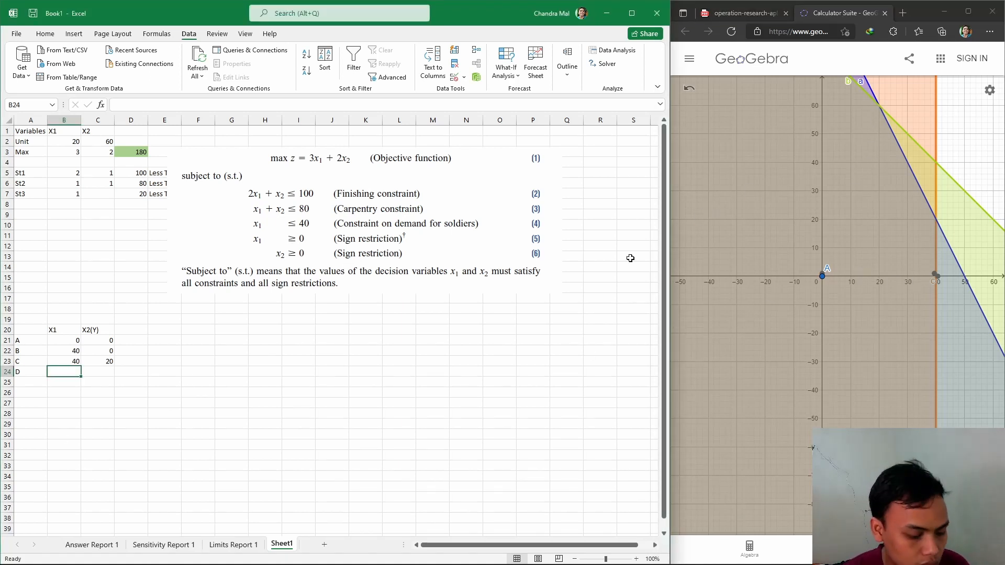
text(20)
key(Tab)
text(6)
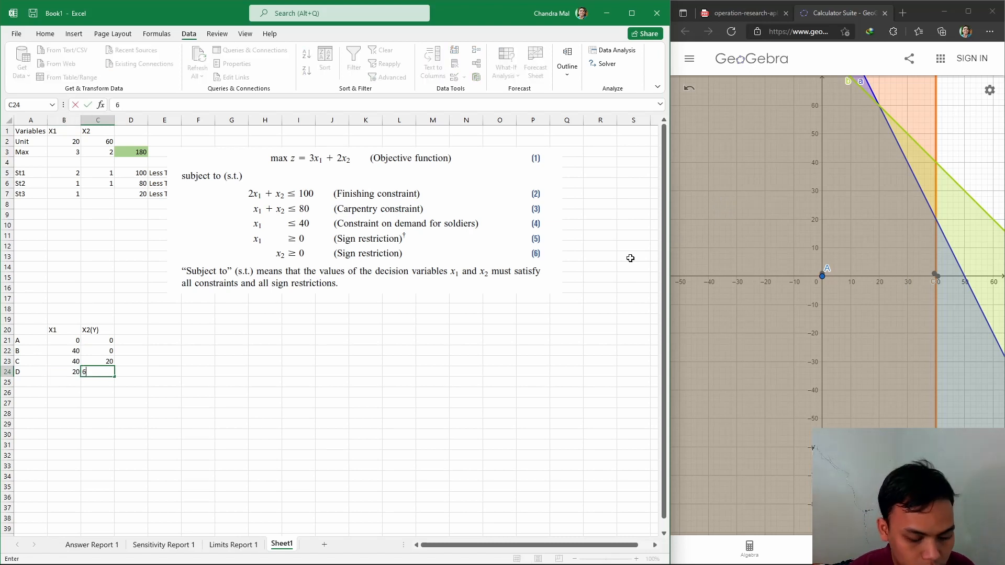
key(Return)
Add corner point E in row 25 with X1 = 0 in B25 and X2 = 80 in C25.
key(Left)
key(Left)
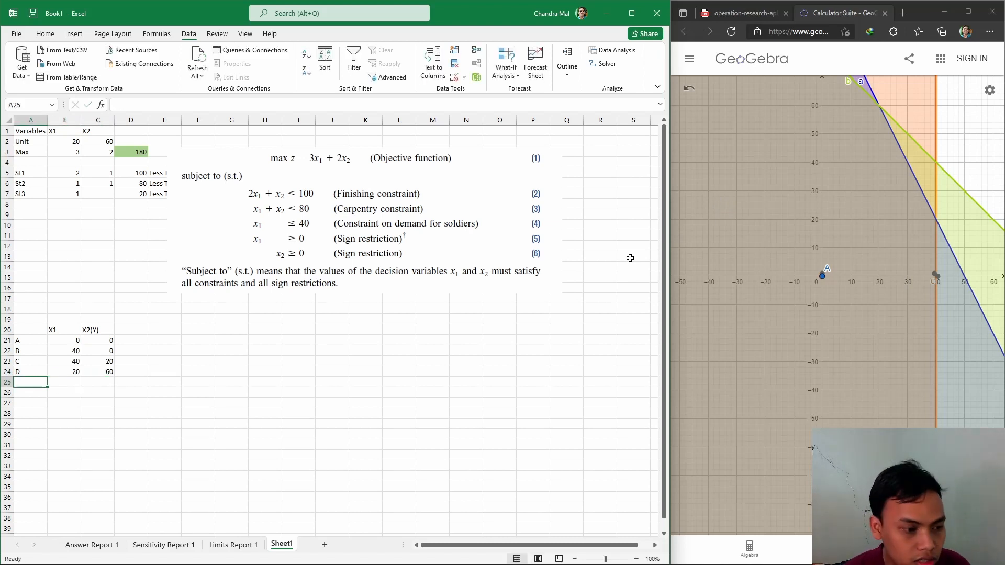
text(E)
click(881, 112)
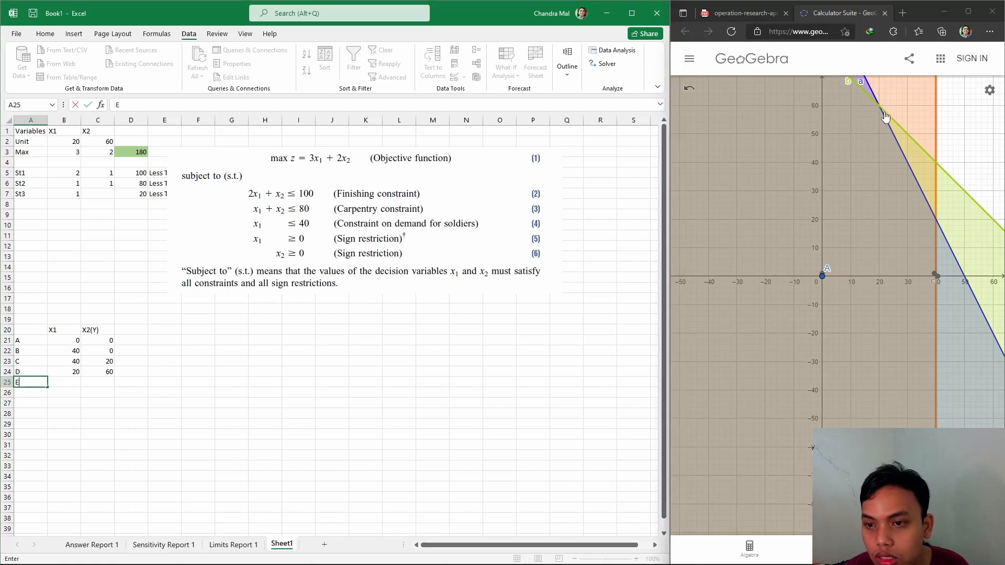
scroll(834, 137, down, 1)
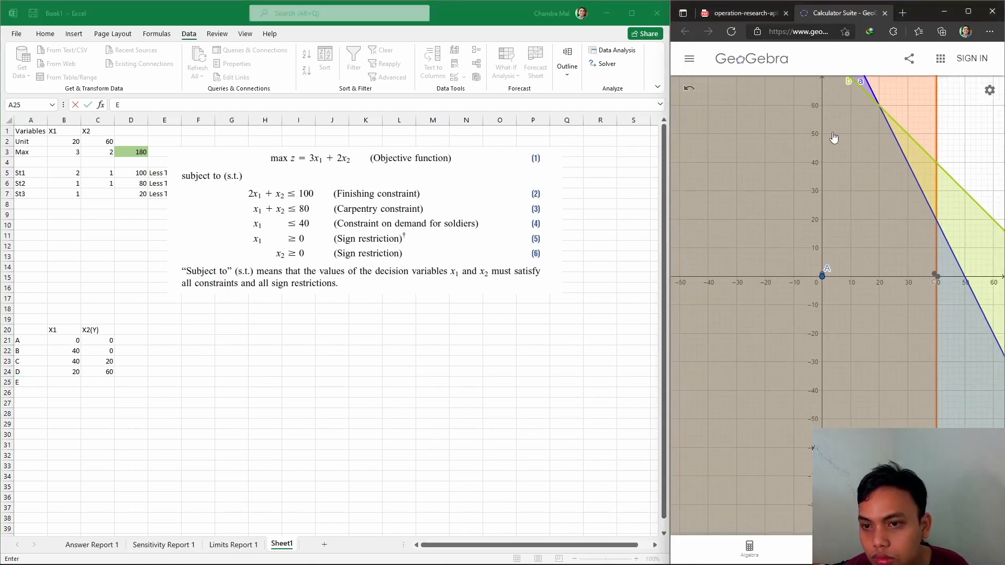
scroll(829, 121, down, 3)
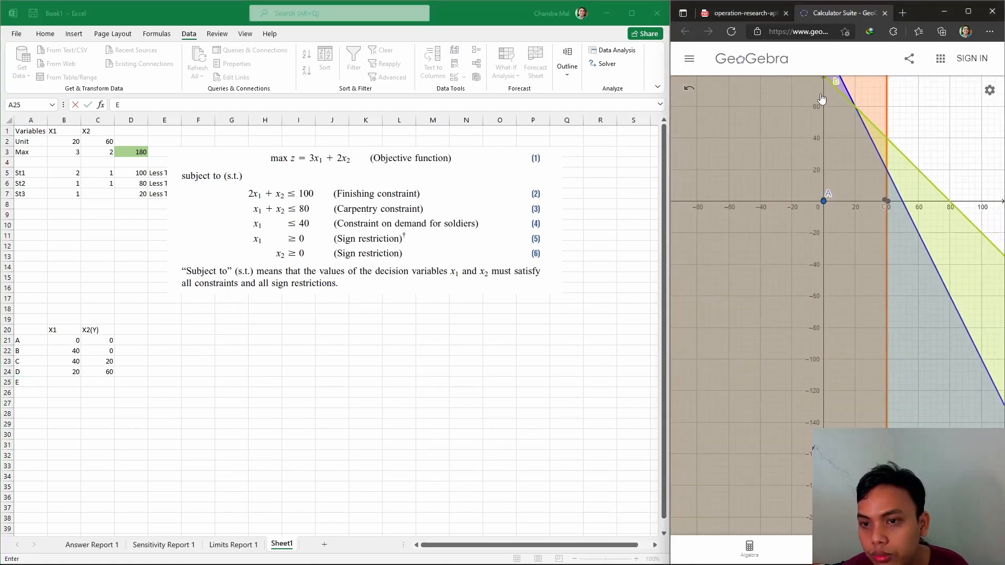
scroll(821, 98, down, 1)
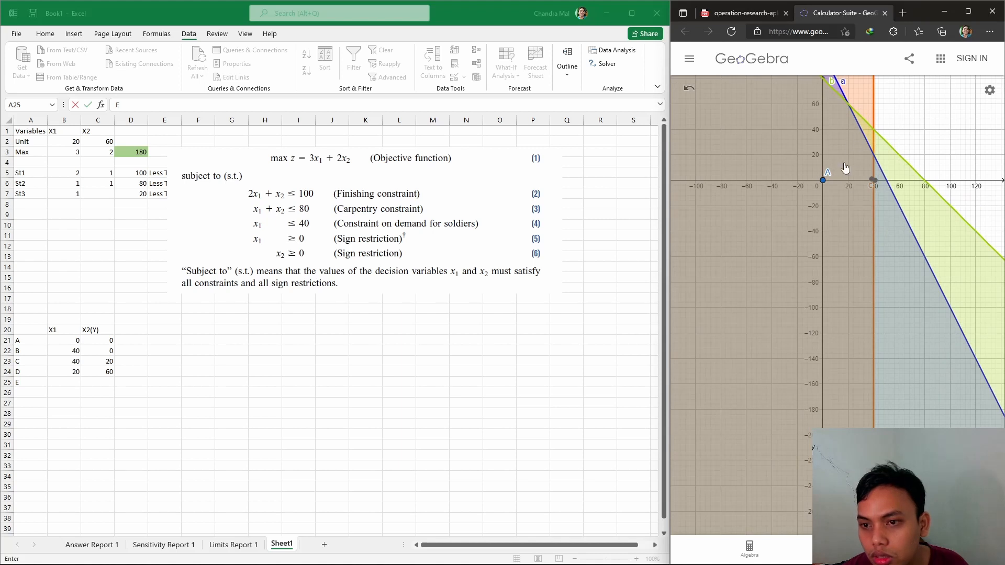
scroll(829, 127, down, 2)
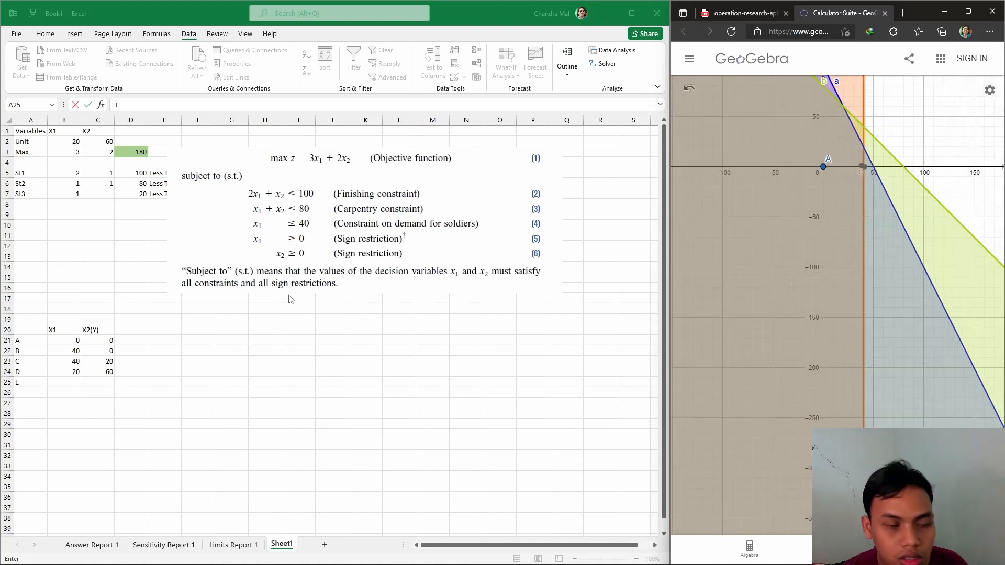
click(68, 378)
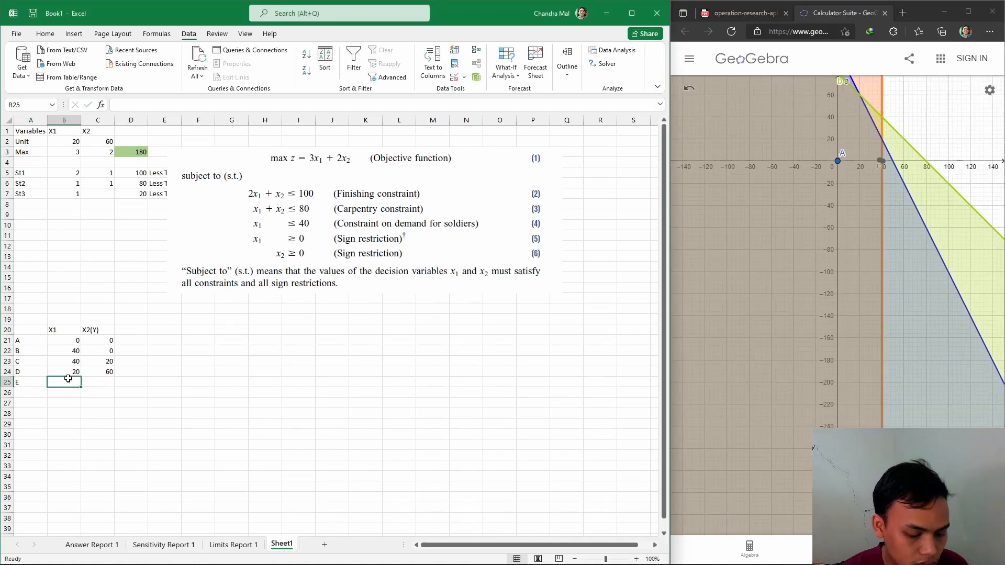
text(0)
click(104, 381)
text(80)
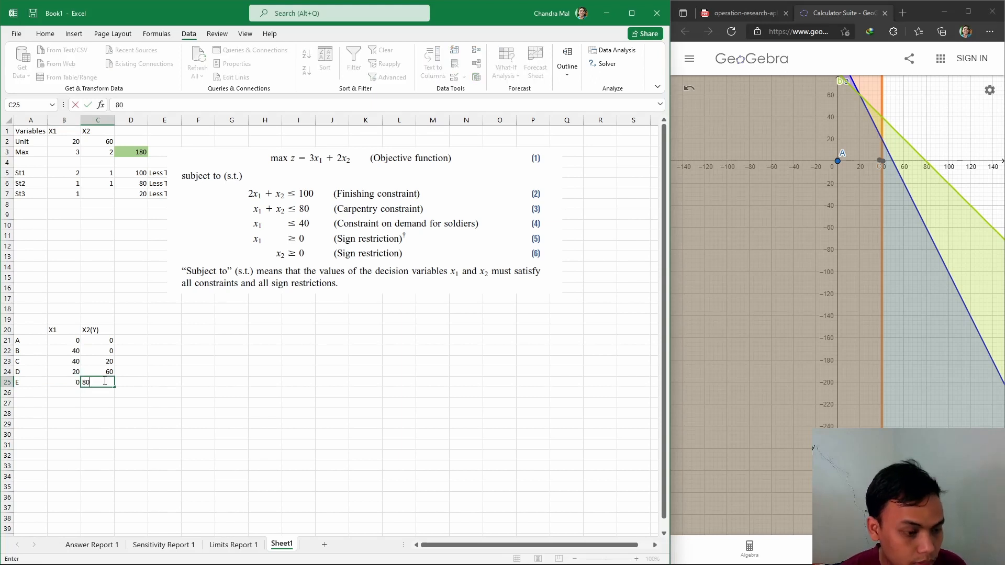
click(195, 380)
Fill the point A row, cells A21:C21, with the standard dark red colour.
drag(17, 342, 107, 341)
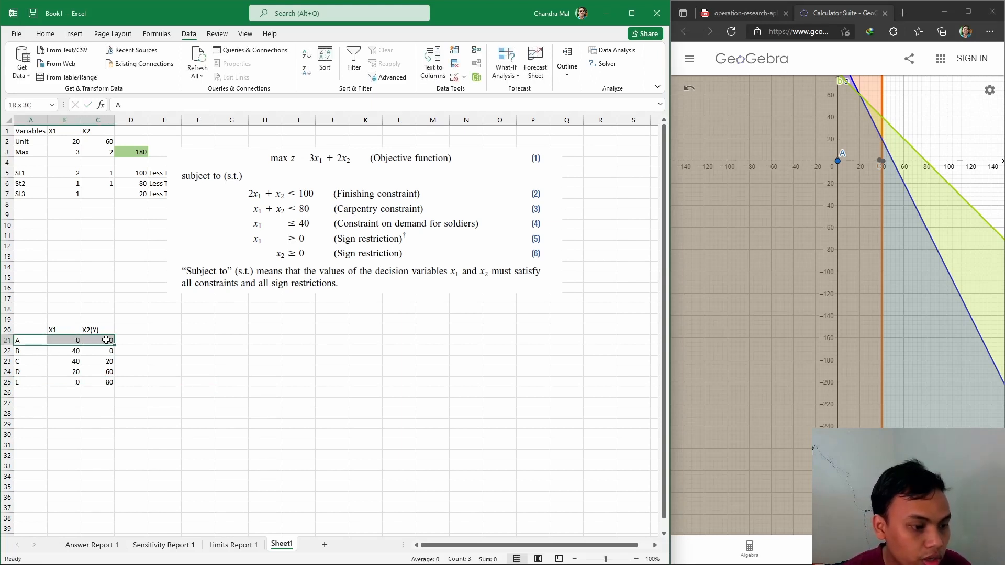
click(45, 34)
click(153, 71)
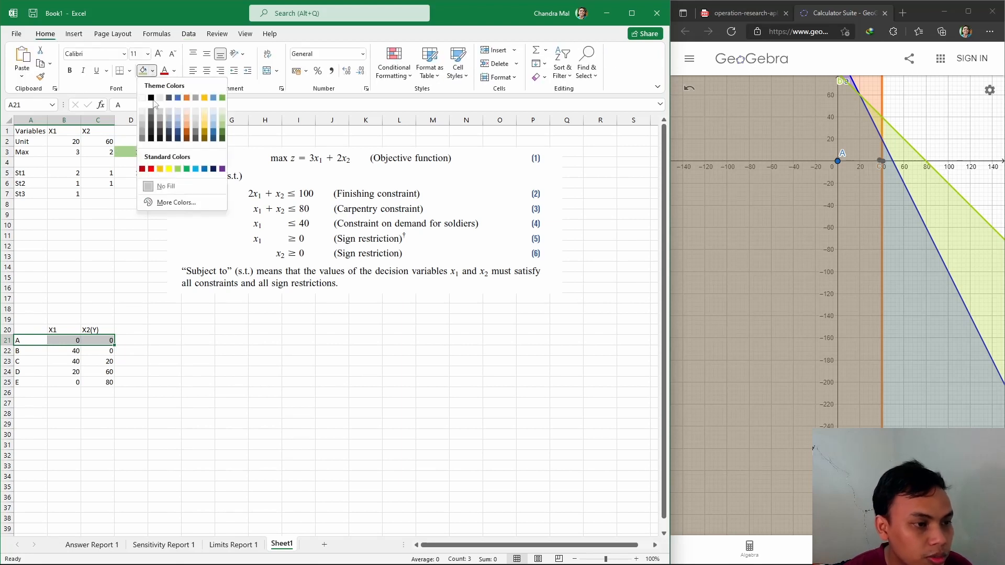
click(142, 168)
click(153, 347)
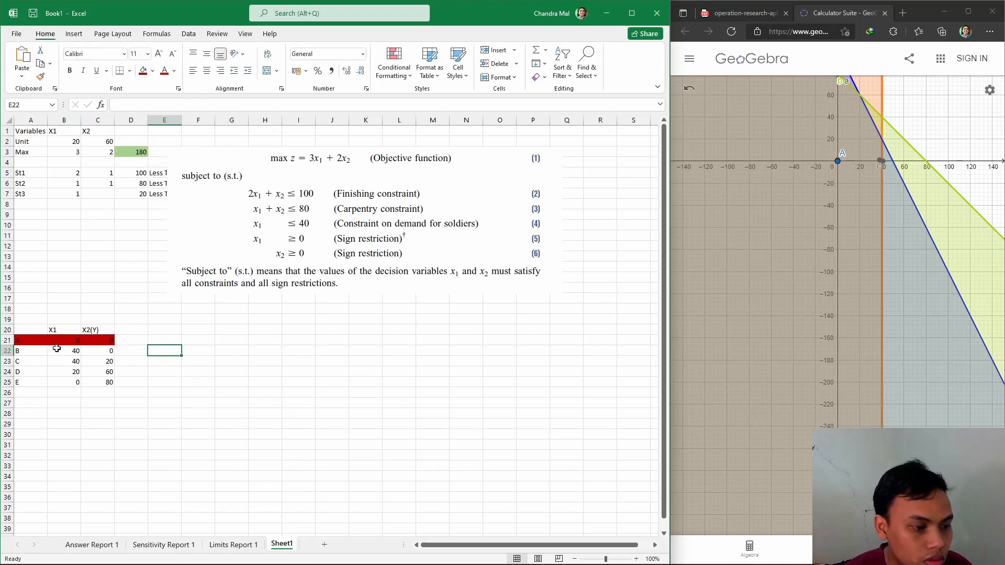
drag(22, 354, 78, 349)
click(120, 351)
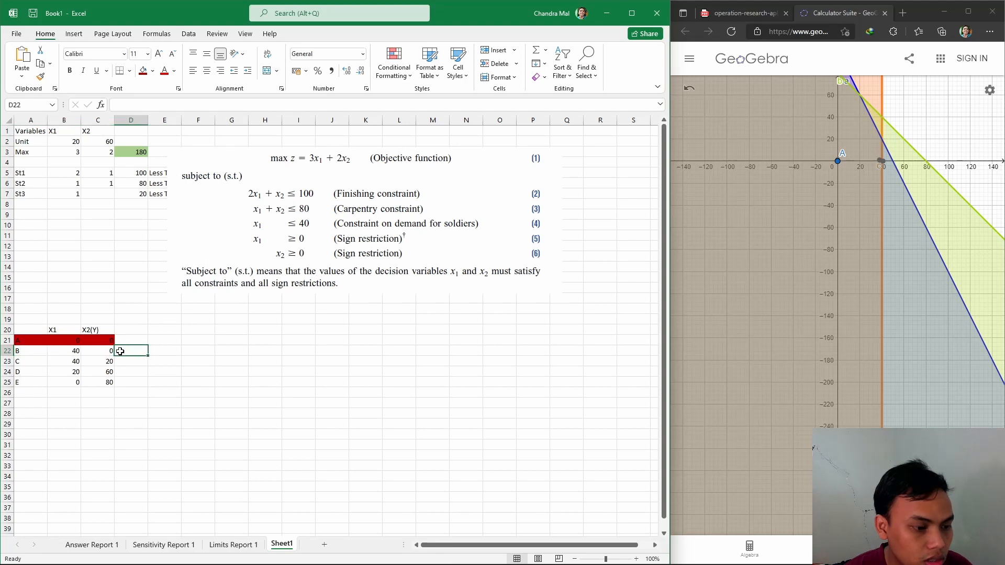
click(56, 350)
click(94, 348)
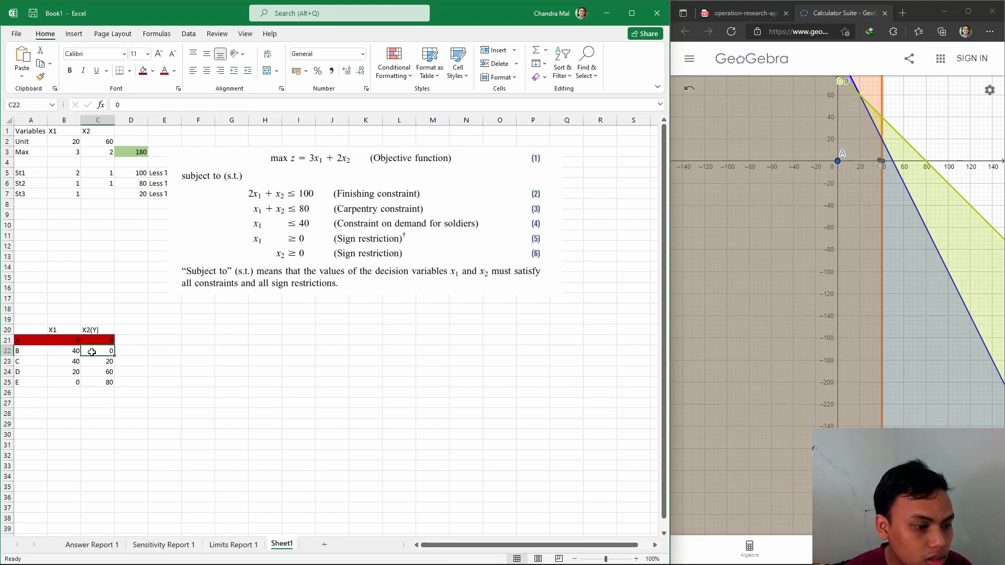
Set the Unit values of the model to point B's coordinates, 40 in B2 and 0 in C2.
click(72, 142)
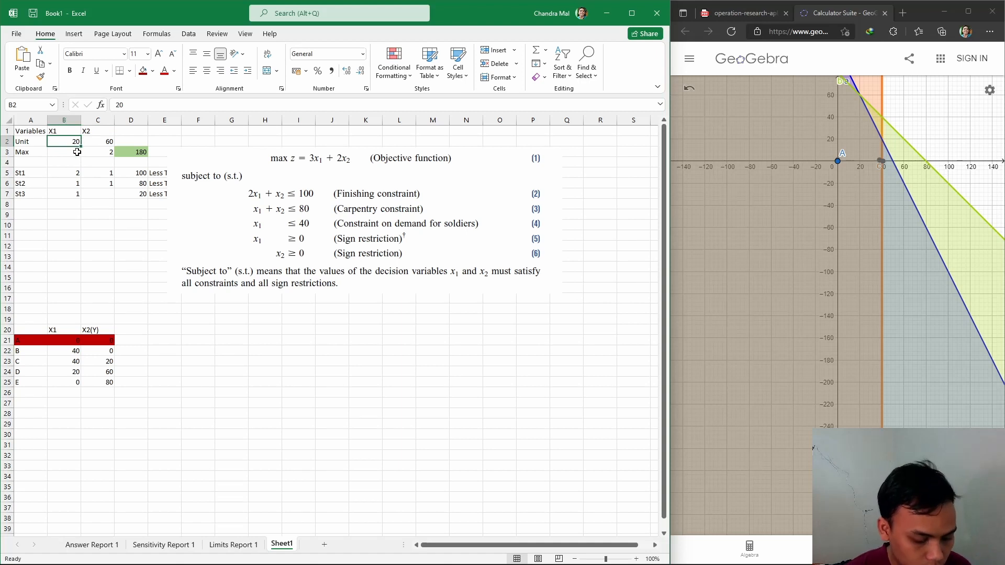
text(40)
key(Tab)
text(0)
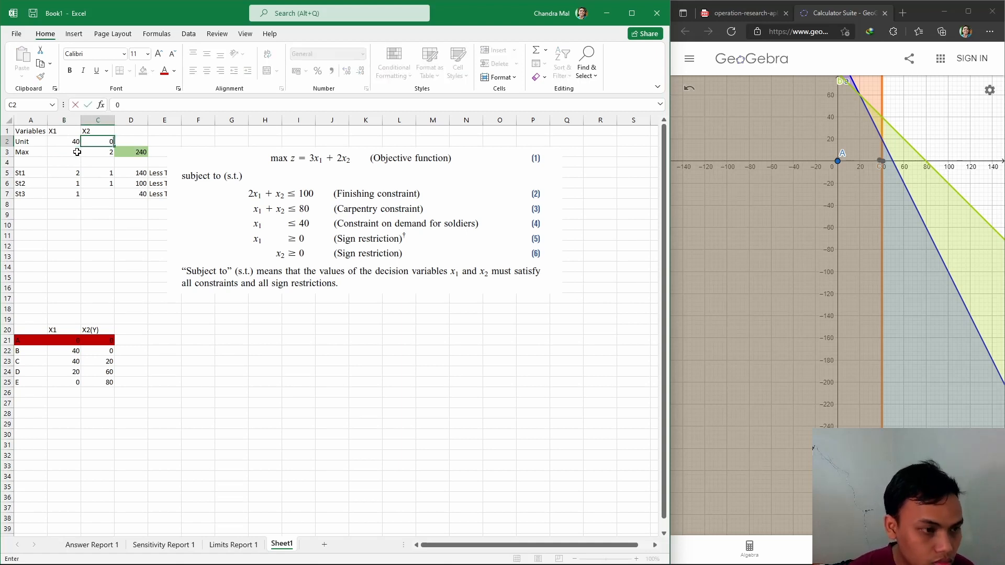
key(Return)
Record the objective value 120 for point B in cell E22.
click(140, 351)
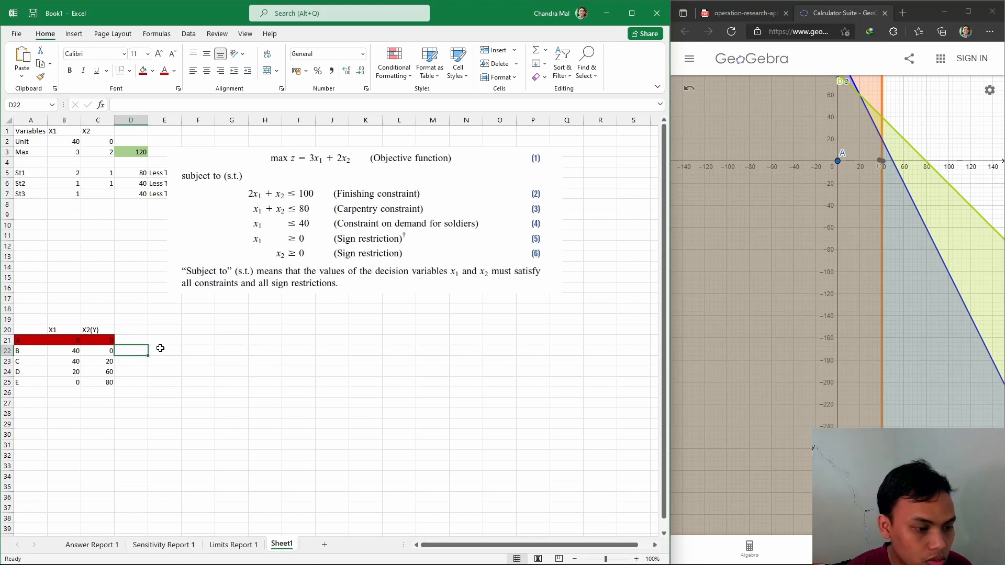
click(161, 348)
text(125)
key(Return)
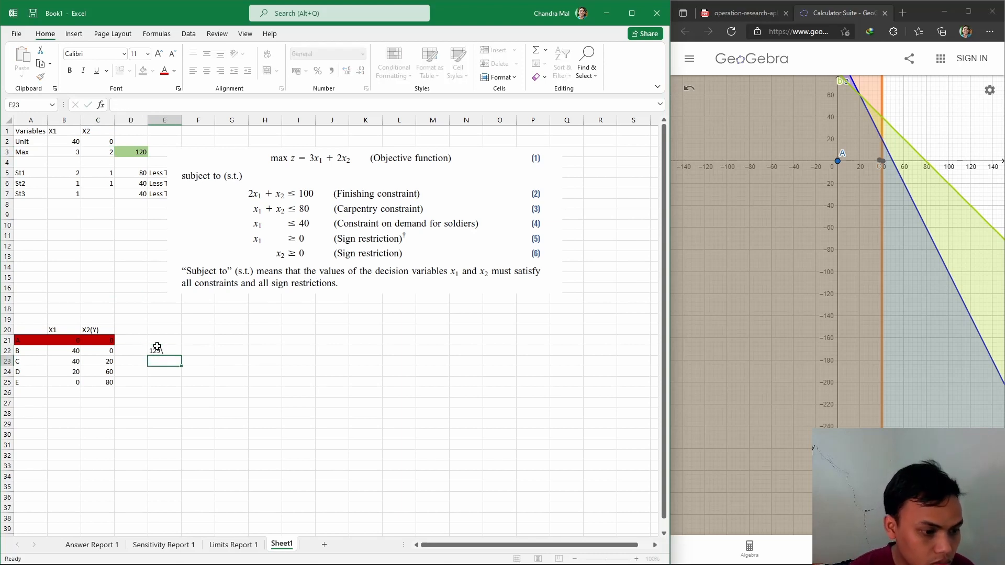
click(158, 349)
text(120)
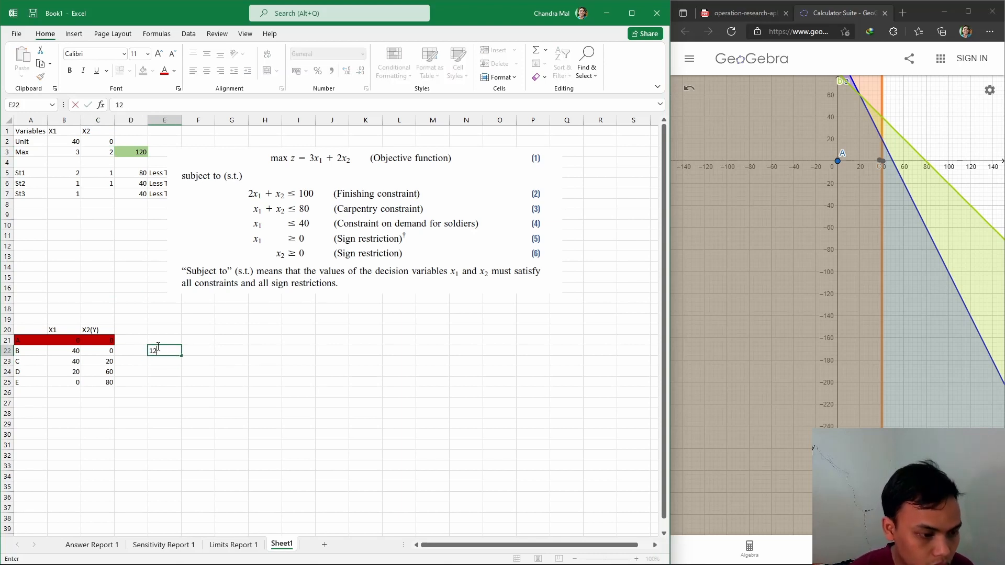
key(Return)
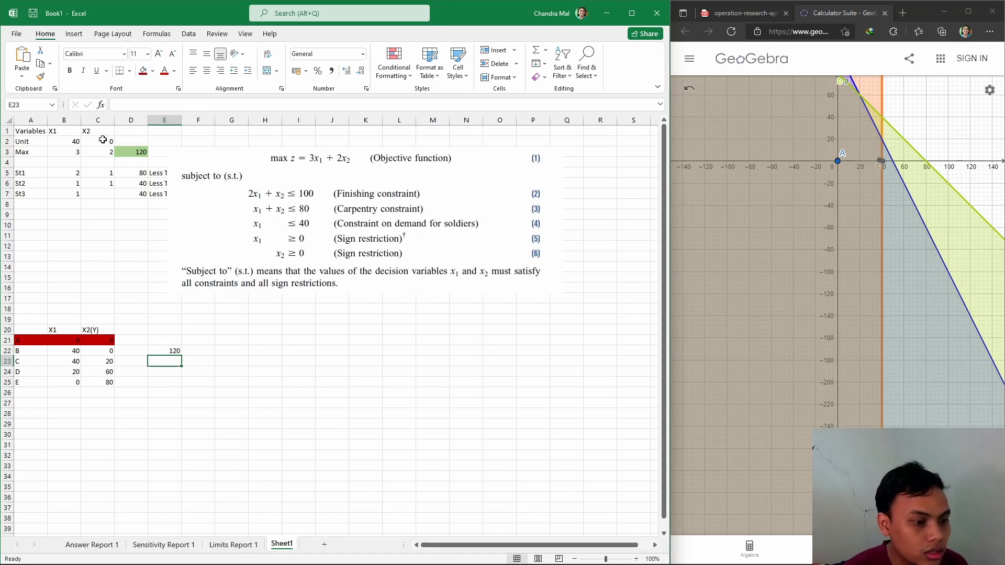
Set the X2 Unit value in C2 to 20 so the model uses point C's coordinates.
click(103, 139)
text(2)
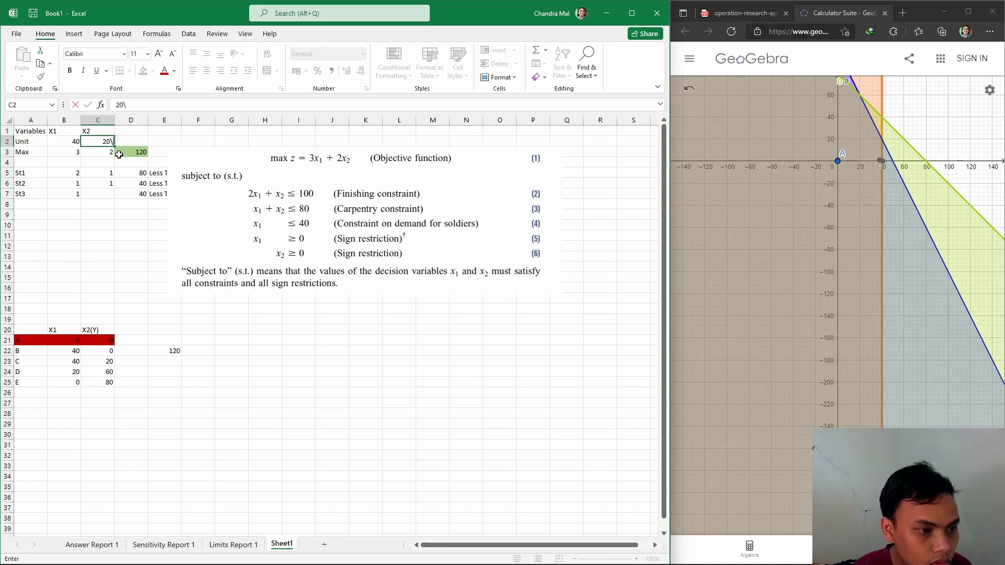
text(0\)
key(BackSpace)
key(Return)
Record the objective value 160 for point C in cell E23.
click(173, 361)
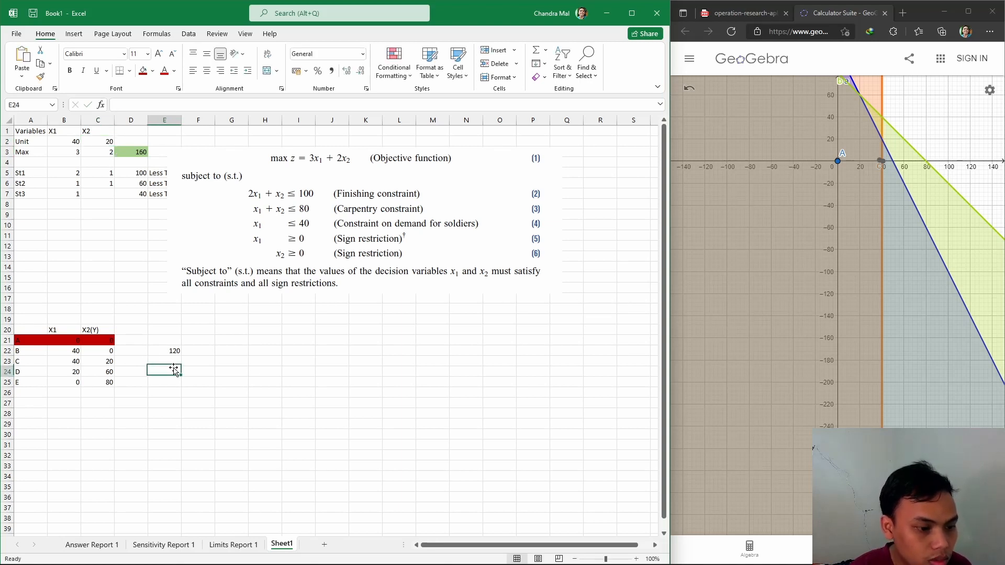
text(160)
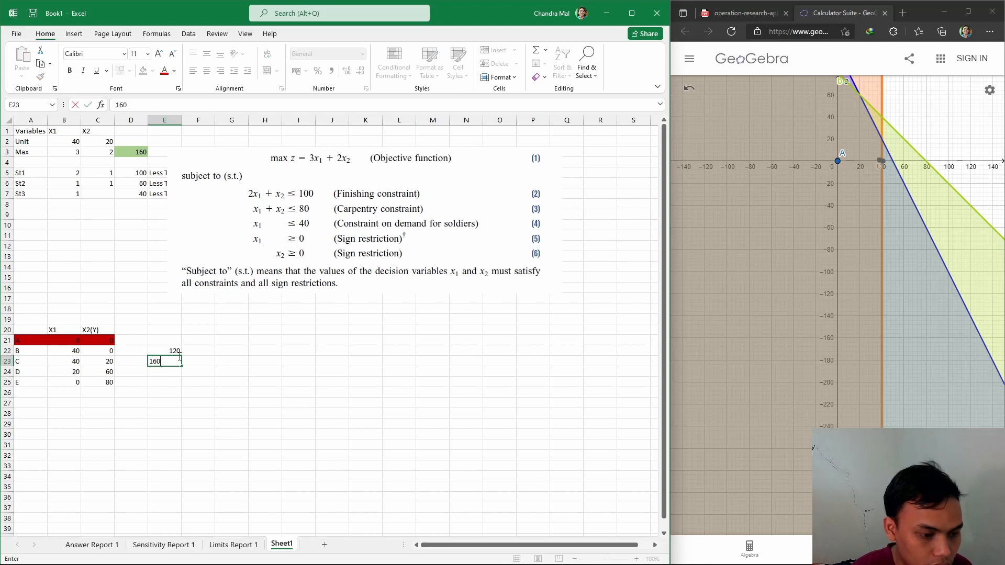
key(Return)
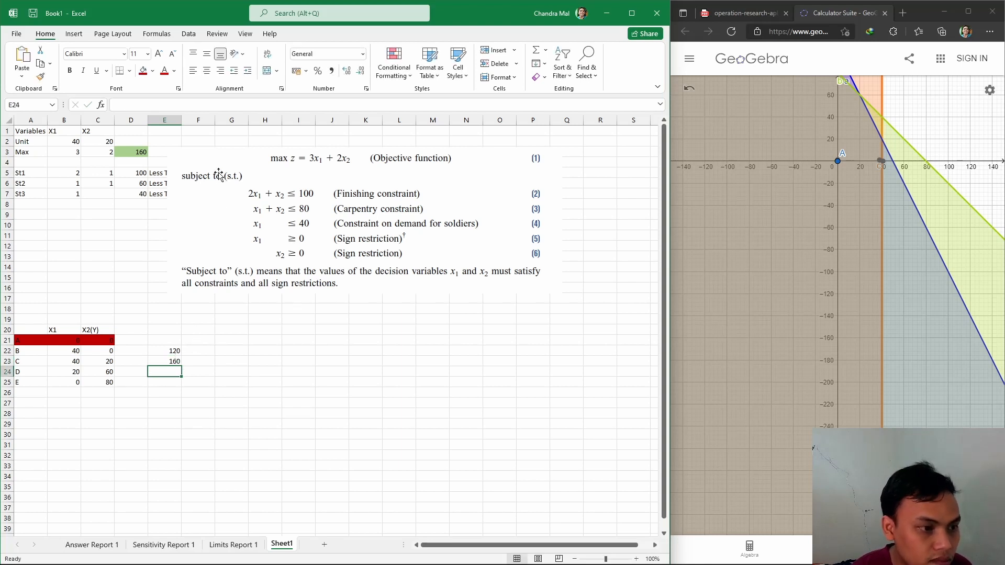
Move the problem picture clear of the constraint limits and set the Unit values to point D's coordinates, 20 in B2 and 60 in C2.
drag(218, 173, 286, 172)
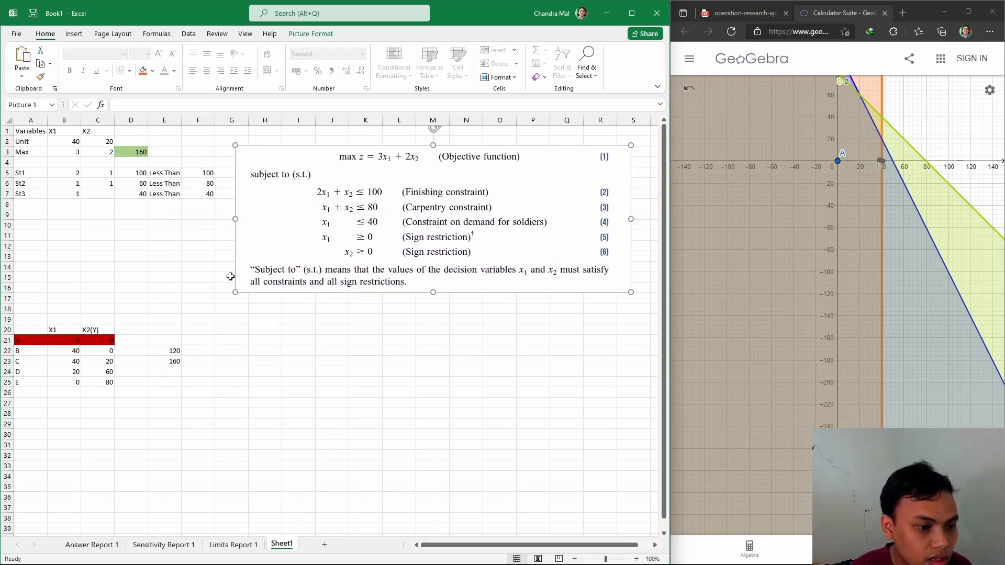
click(164, 380)
click(77, 141)
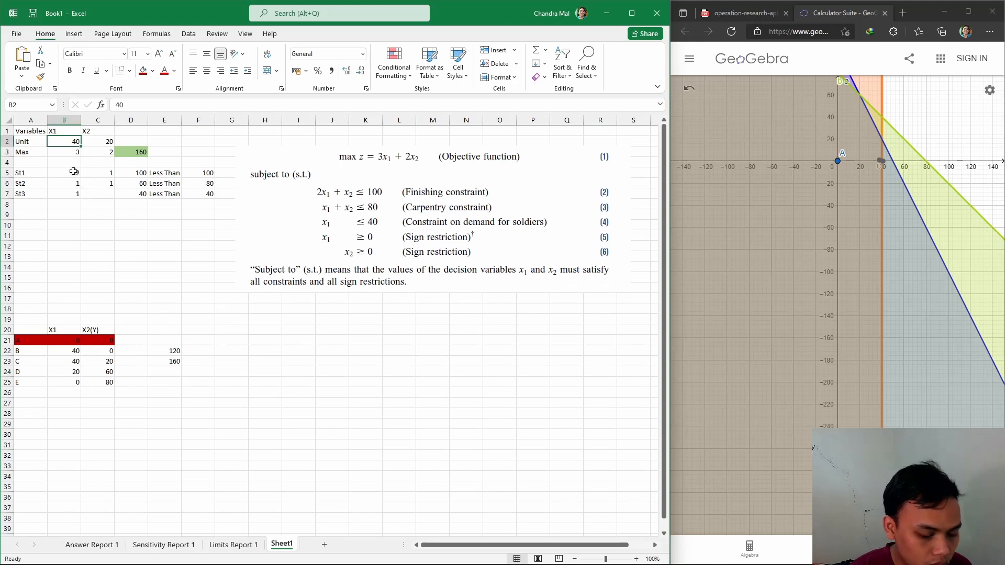
text(20)
key(Tab)
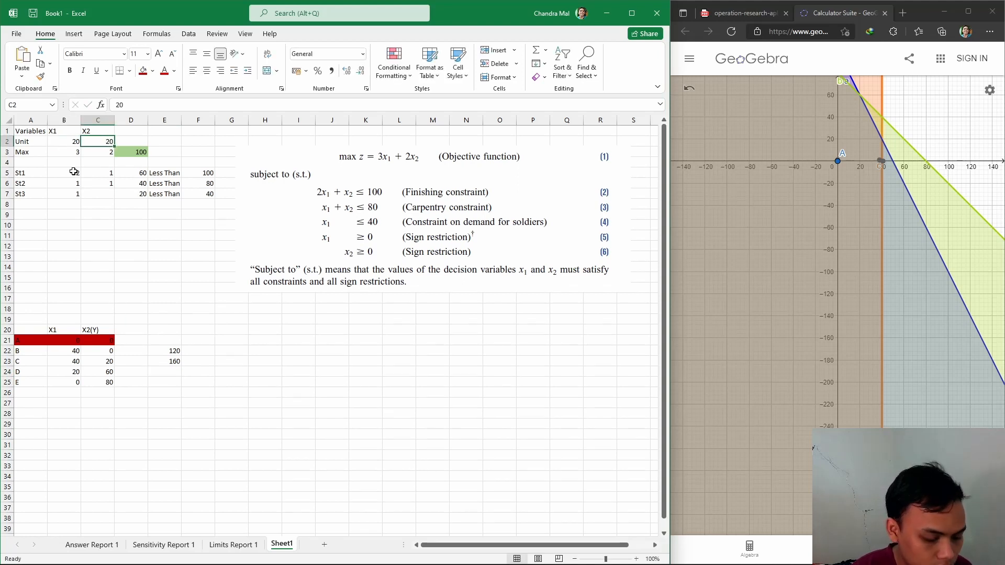
text(6)
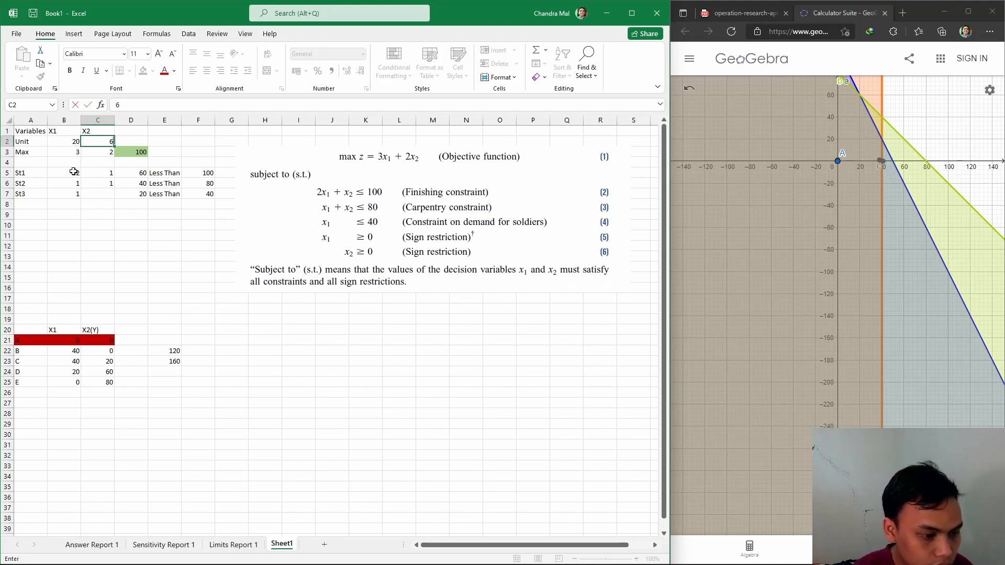
key(Return)
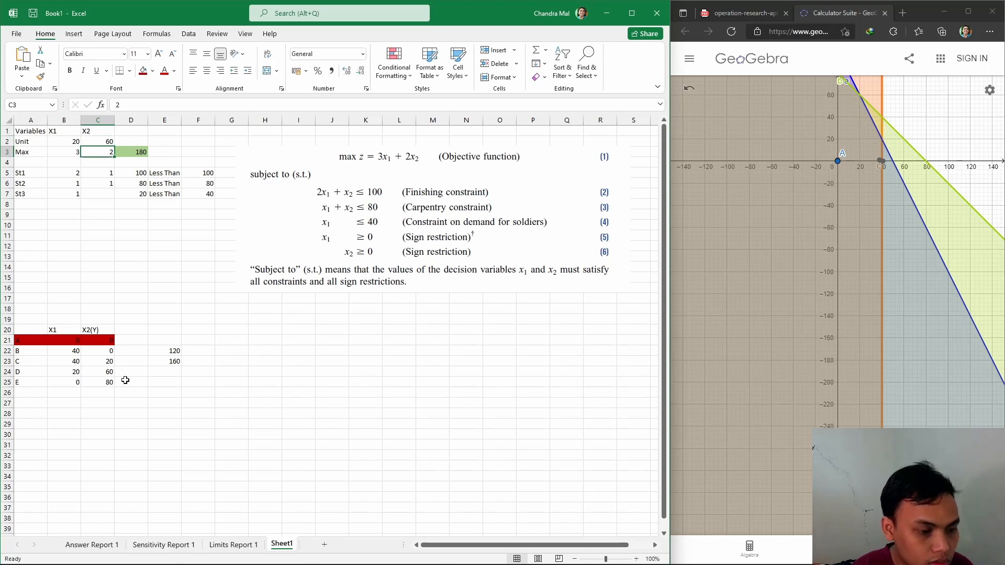
Record the objective value 180 for point D in cell E24.
click(167, 372)
text(180)
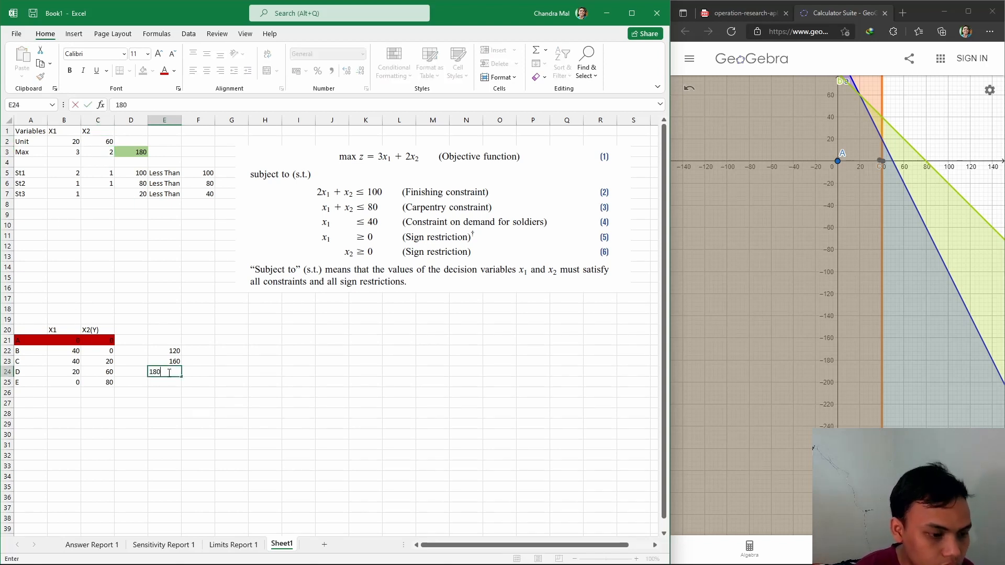
key(Return)
Set the Unit values of the model to point E's coordinates, 0 in B2 and 80 in C2.
click(66, 143)
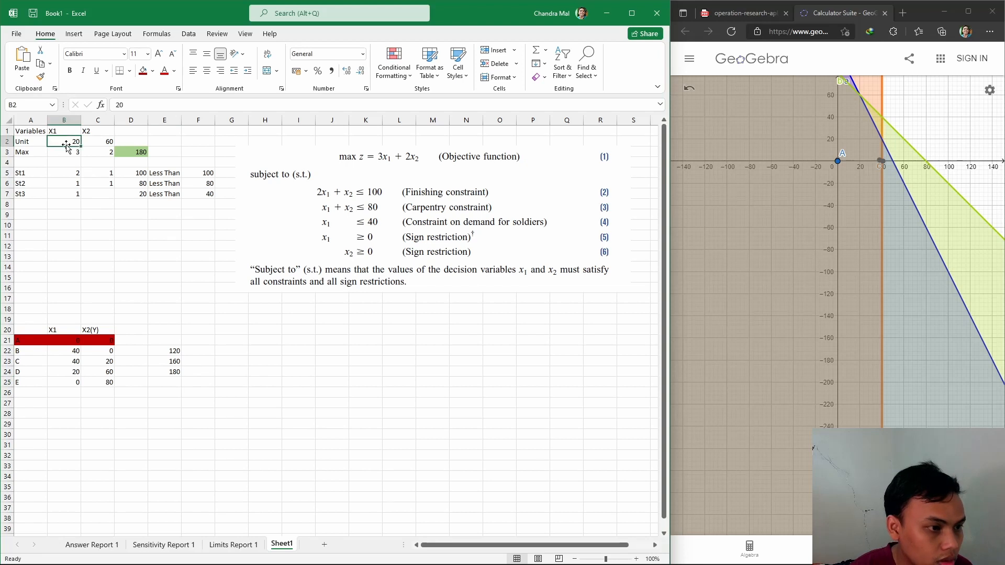
text(0)
key(Tab)
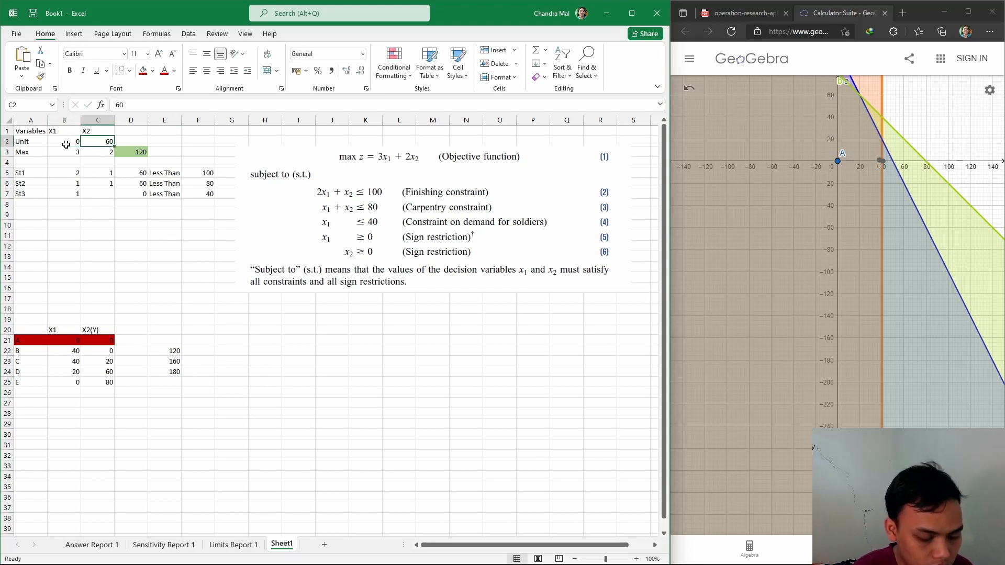
text(80)
key(Return)
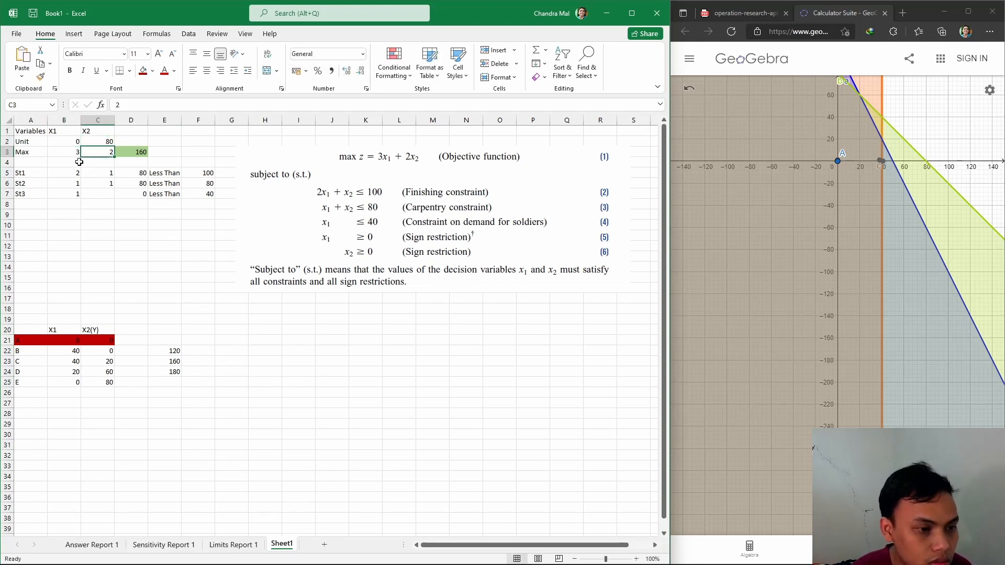
Record the objective value 160 for point E in cell E25.
click(168, 379)
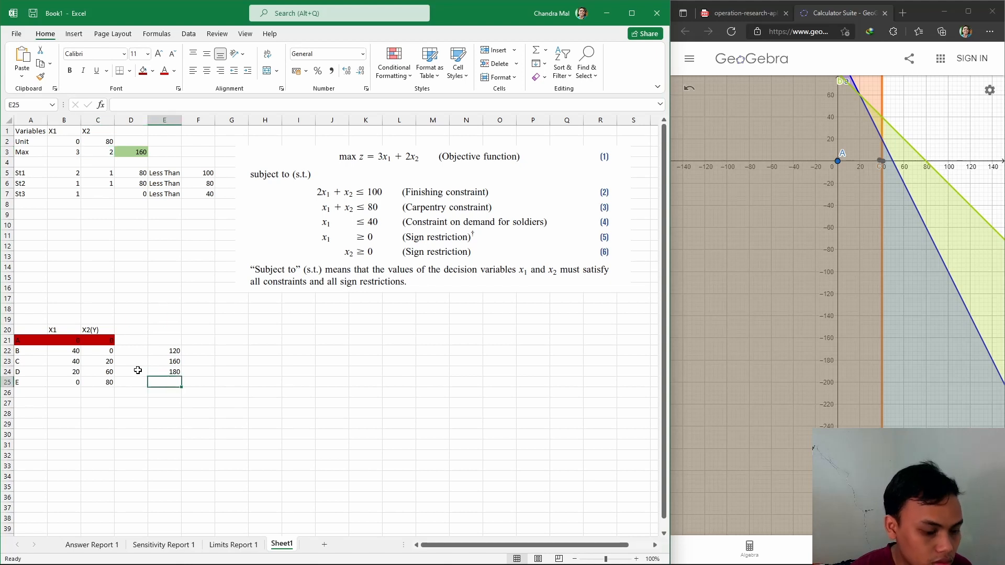
text(160)
key(Return)
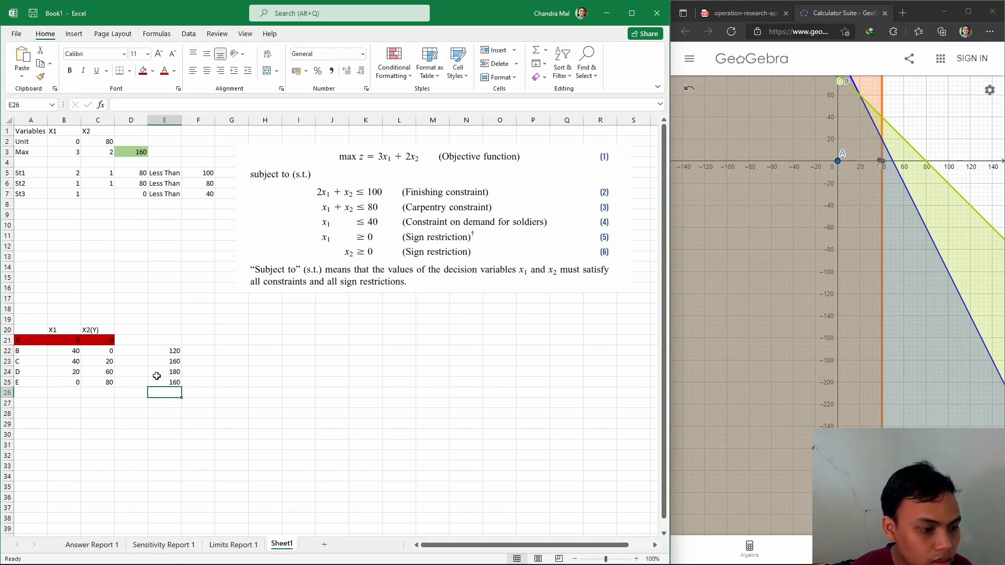
Fill the point D row, cells A24:E24, with the light green theme colour.
click(178, 373)
drag(24, 372, 178, 372)
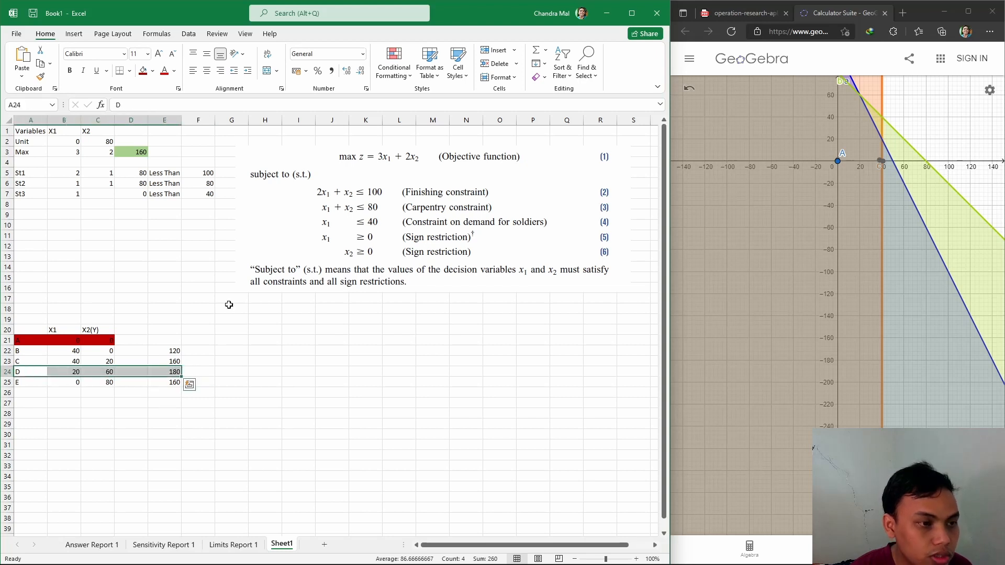
click(152, 70)
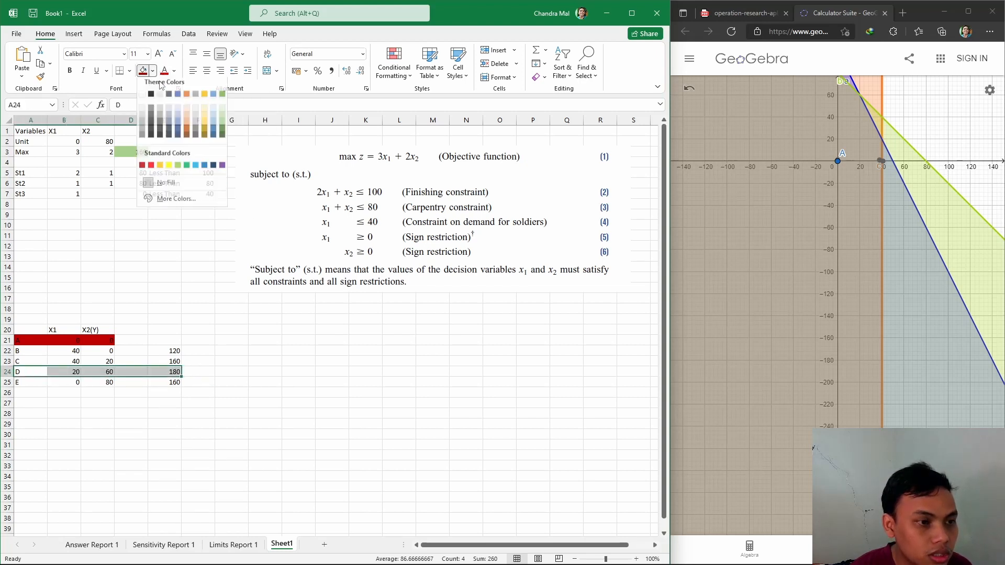
click(222, 126)
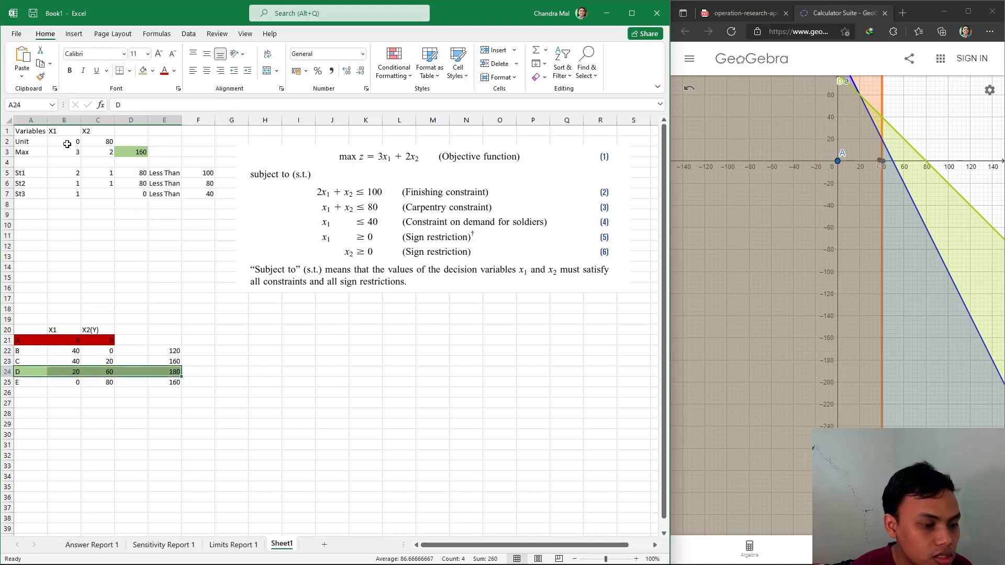
Return the model's Unit values to the optimal point D, 20 in B2 and 60 in C2.
click(67, 144)
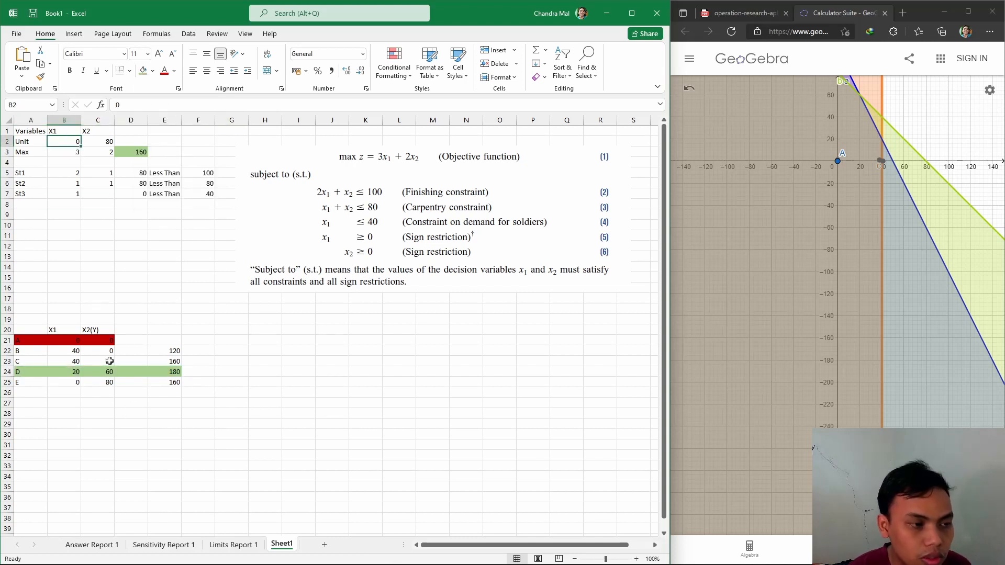
text(20)
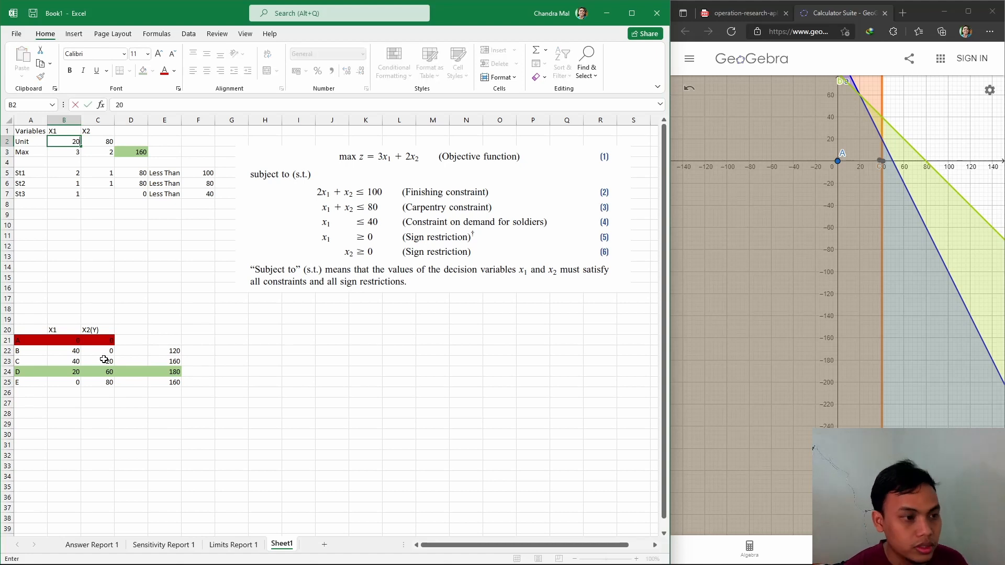
key(Tab)
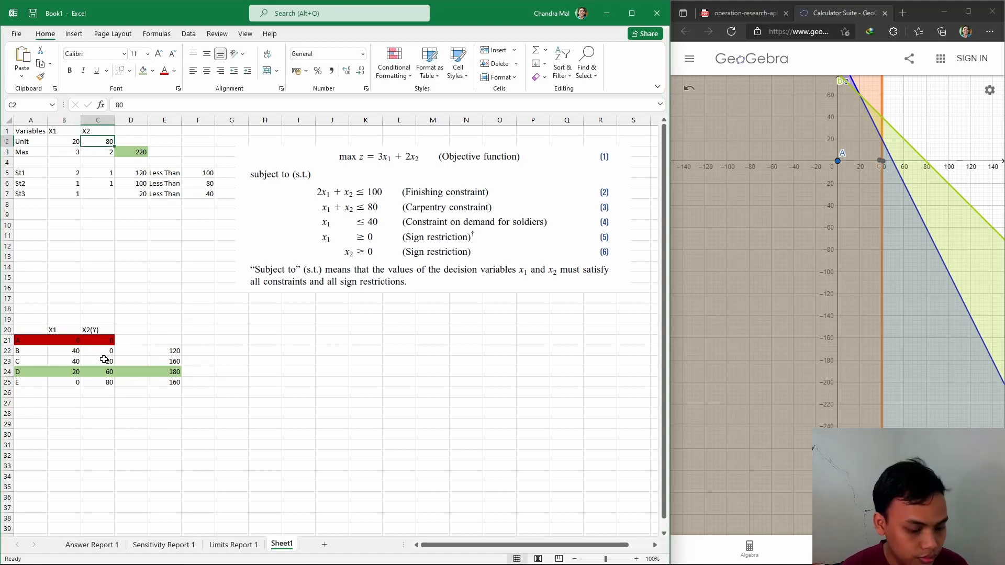
text(60)
key(Return)
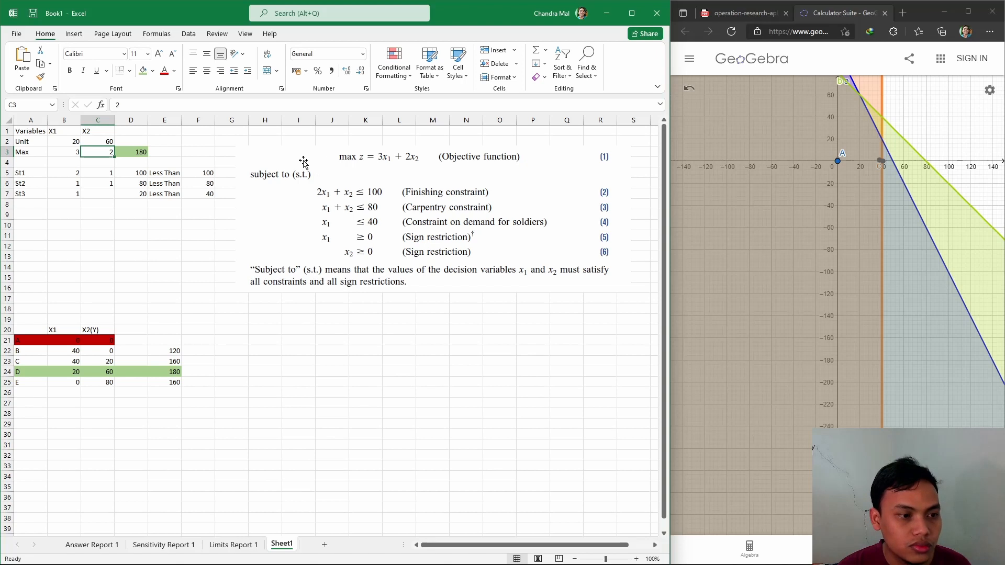
Shift the problem picture slightly upward and enter the header X3 for a third variable in cell D1.
mouse_move(294, 162)
mouse_down()
mouse_move(252, 156)
mouse_move(305, 156)
mouse_up()
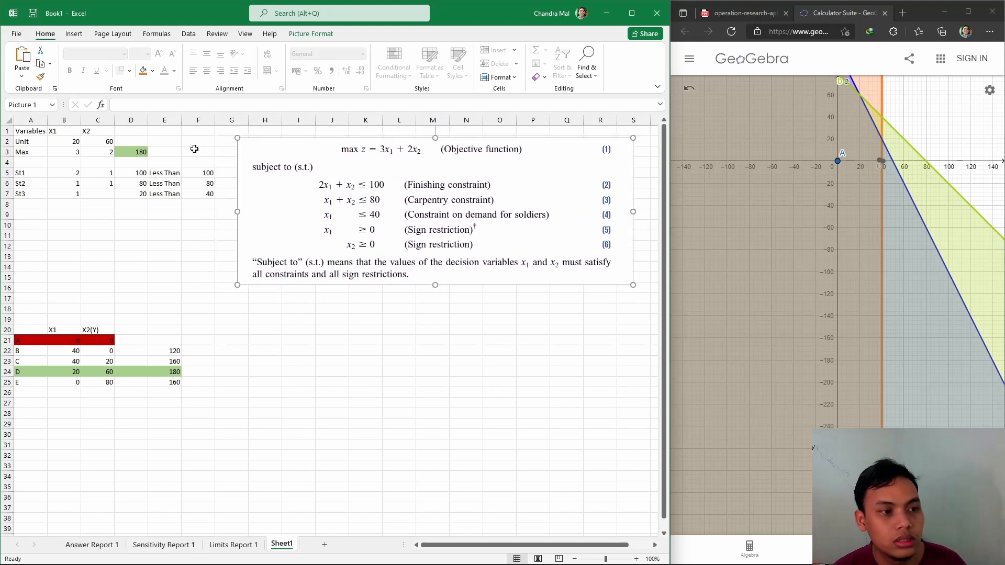
click(128, 129)
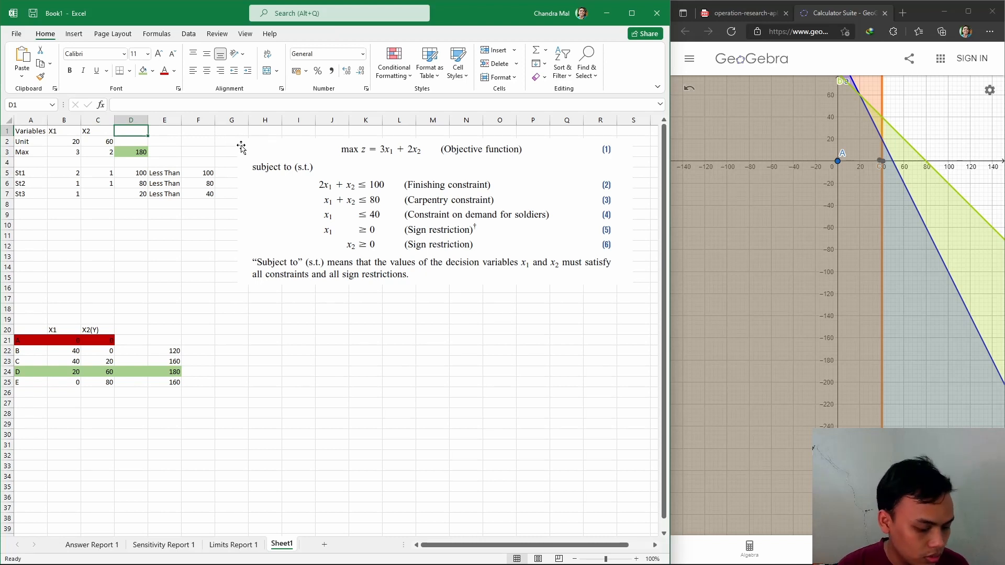
text(X3)
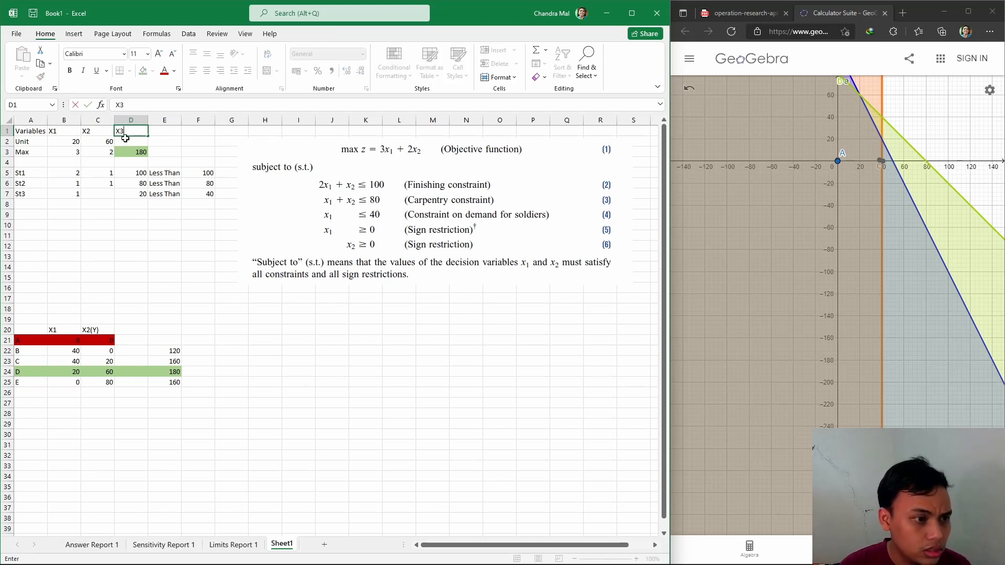
Enter the X3 coefficients over the column D formulas: 2 for Max in D3, 1 for St1, 0 for St2 and 1 for St3.
click(135, 151)
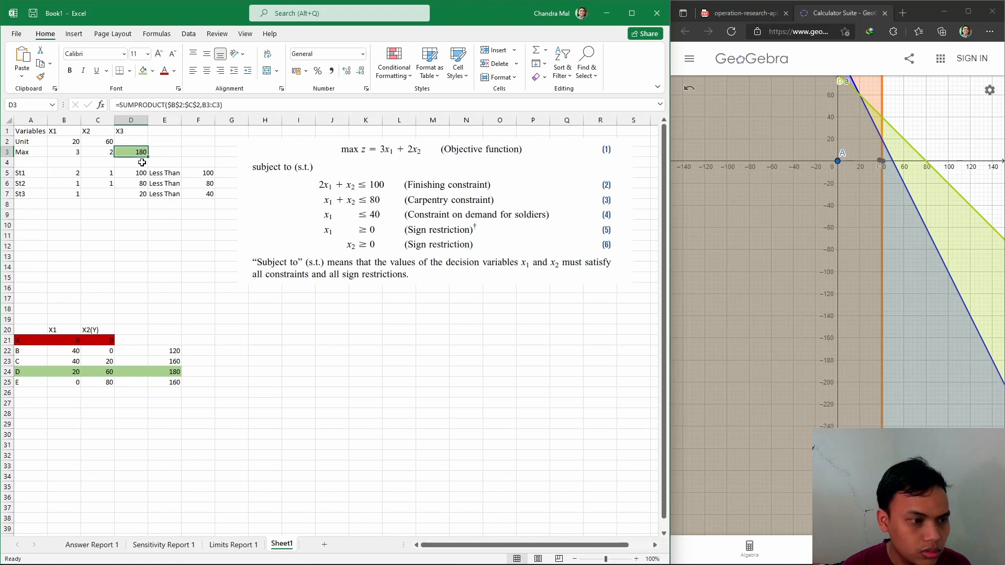
text(2)
key(Return)
key(Return)
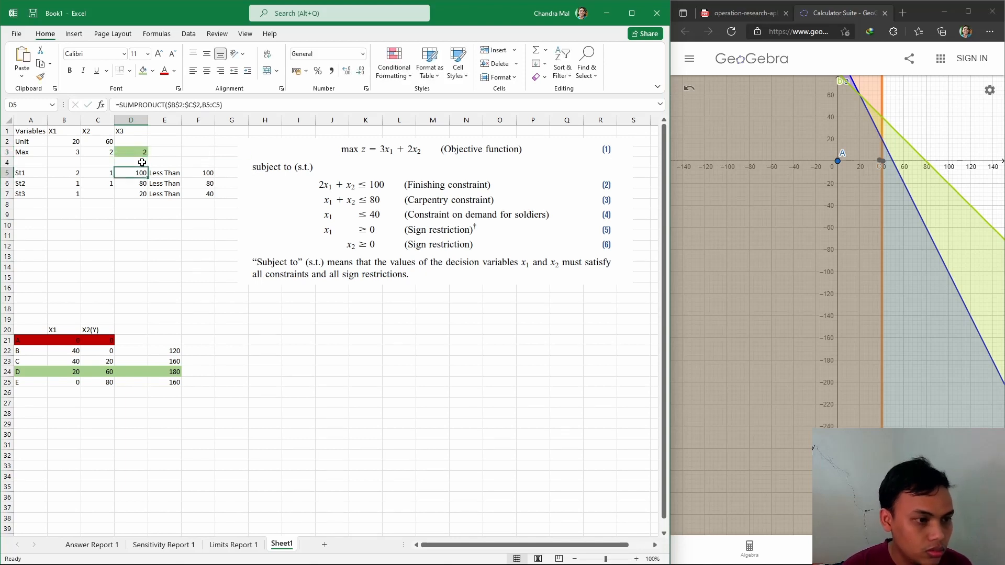
text(1)
key(Return)
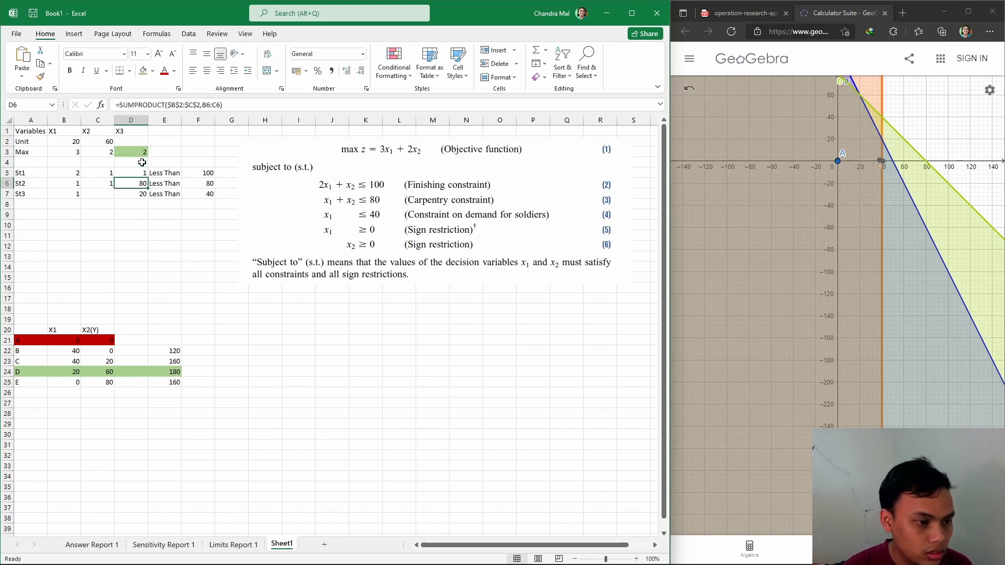
text(0)
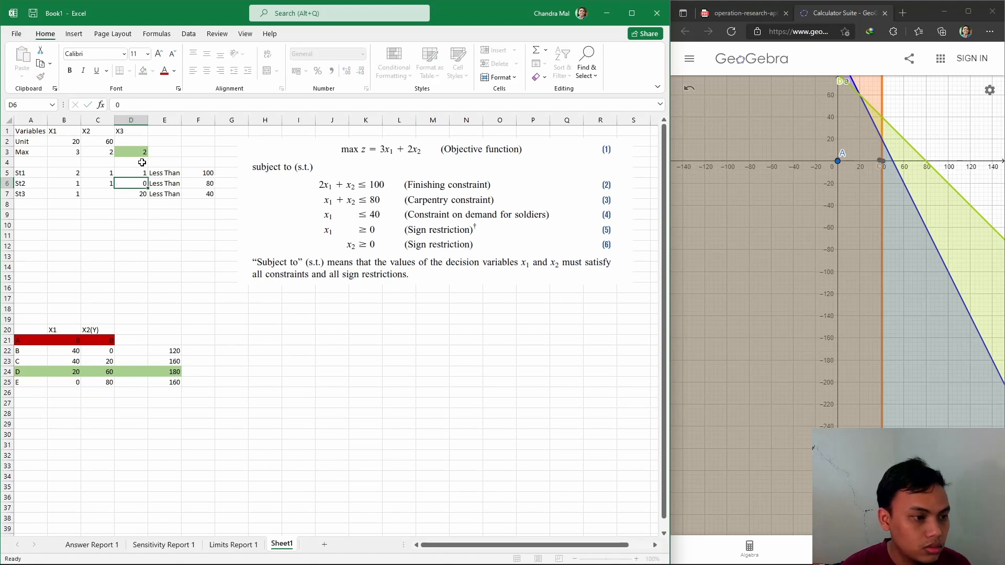
key(Return)
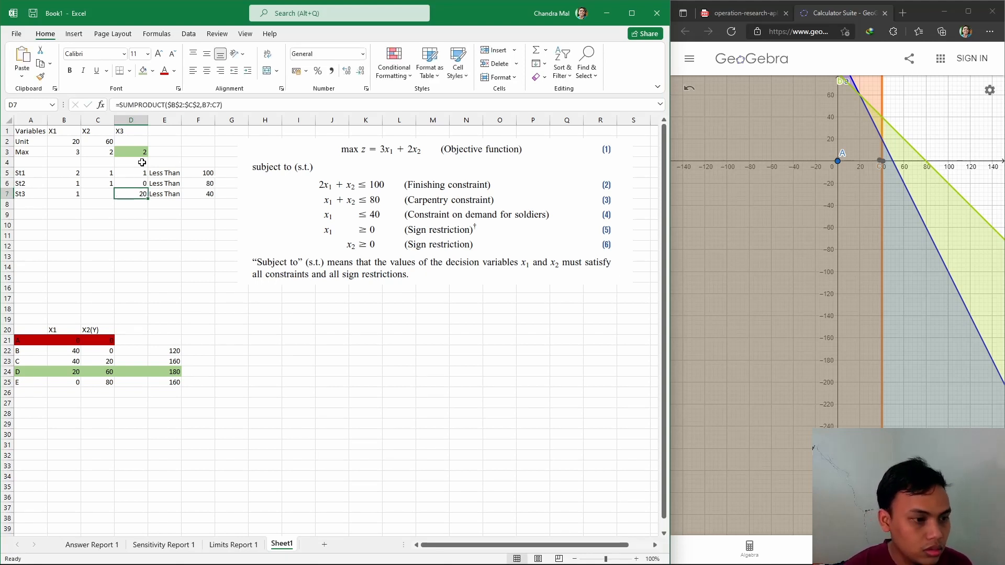
text(1)
key(Tab)
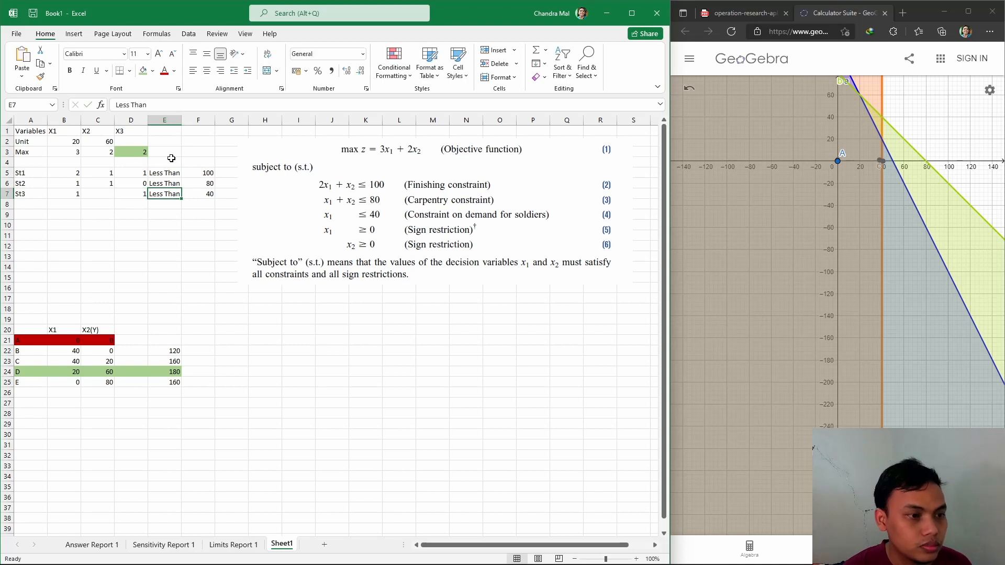
Insert a blank column before the Less Than column, at column E.
click(164, 120)
right_click(173, 120)
click(195, 208)
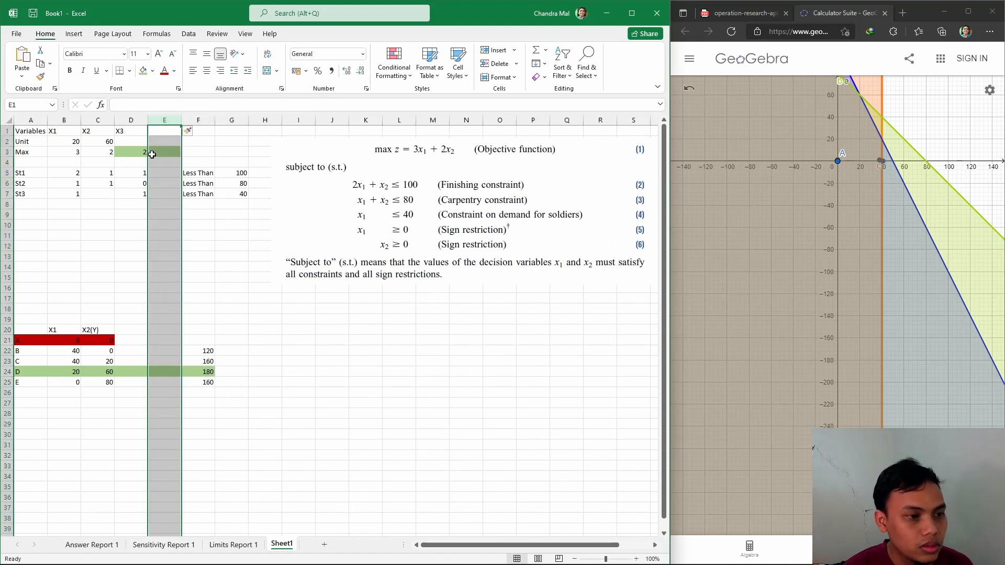
Remove the green fill from the X3 objective coefficient in cell D3.
click(140, 152)
click(152, 71)
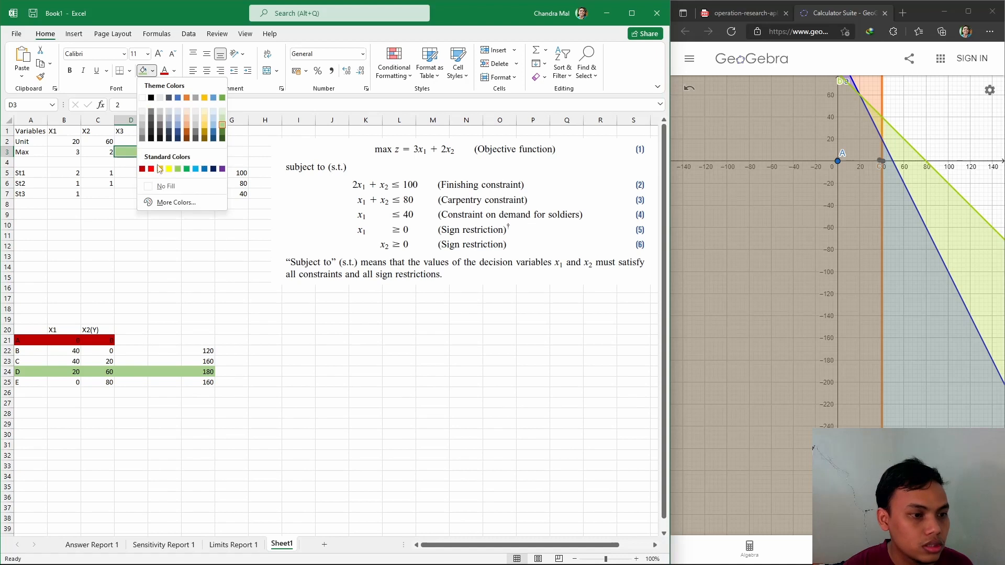
click(166, 177)
Reset the Unit values of X1 and X2 in cells B2 and C2 to 0.
click(174, 145)
drag(170, 143, 146, 144)
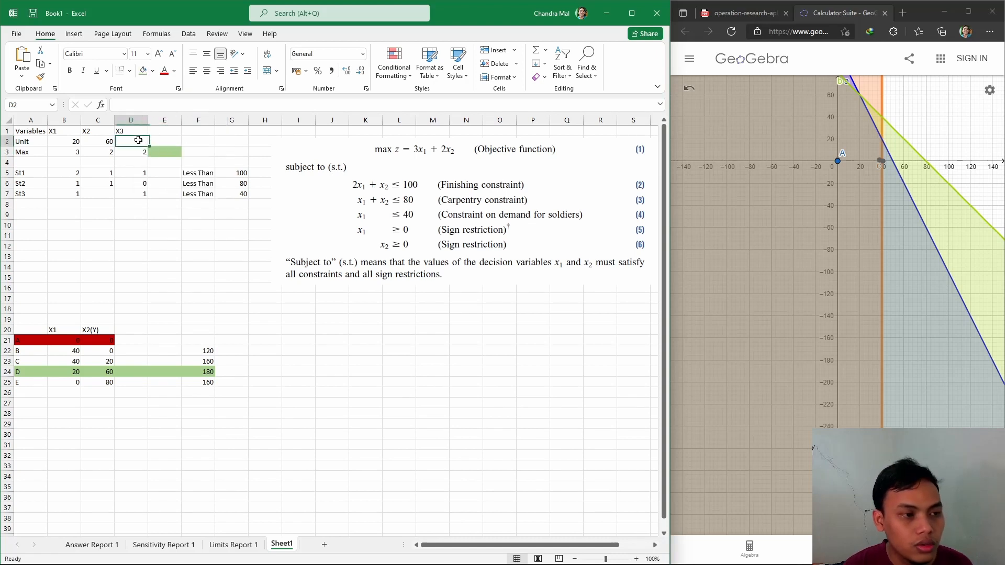
drag(62, 142, 97, 142)
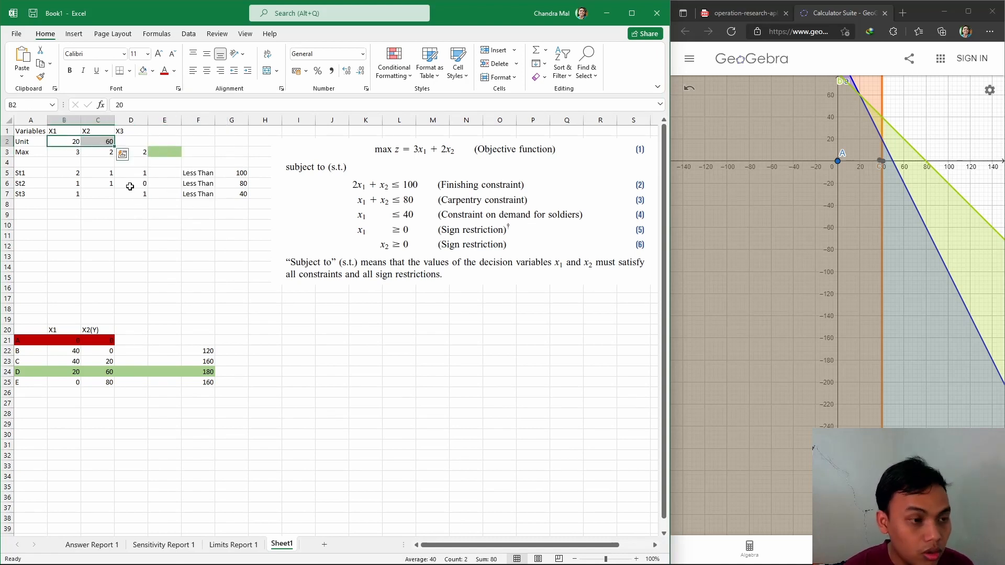
text(-0)
text(0)
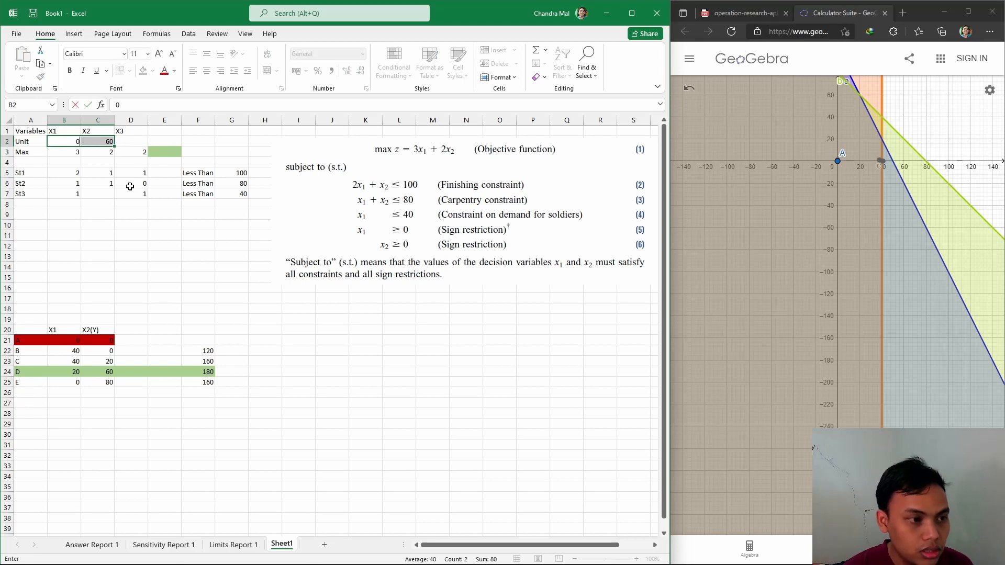
key(Right)
text(0)
key(Return)
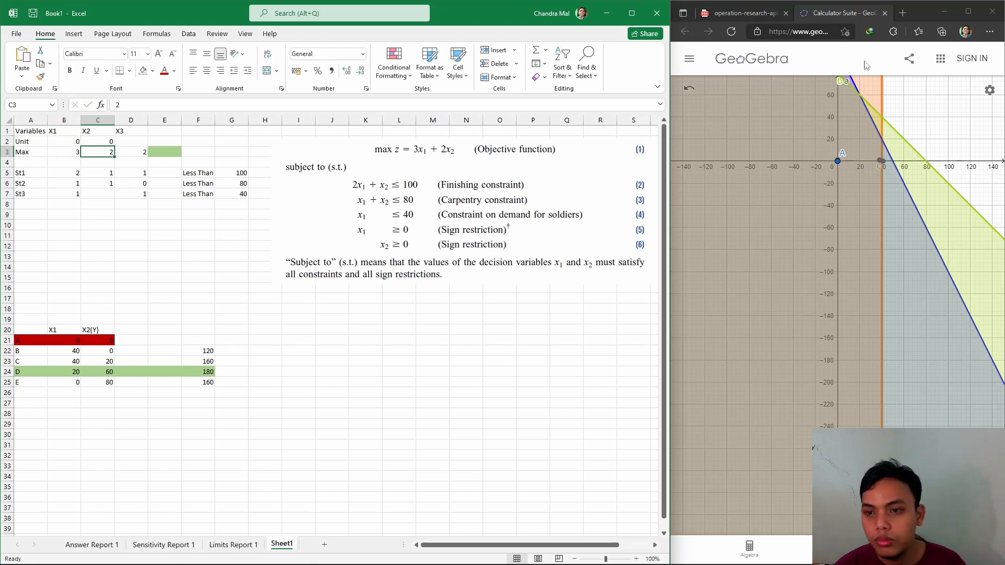
click(827, 133)
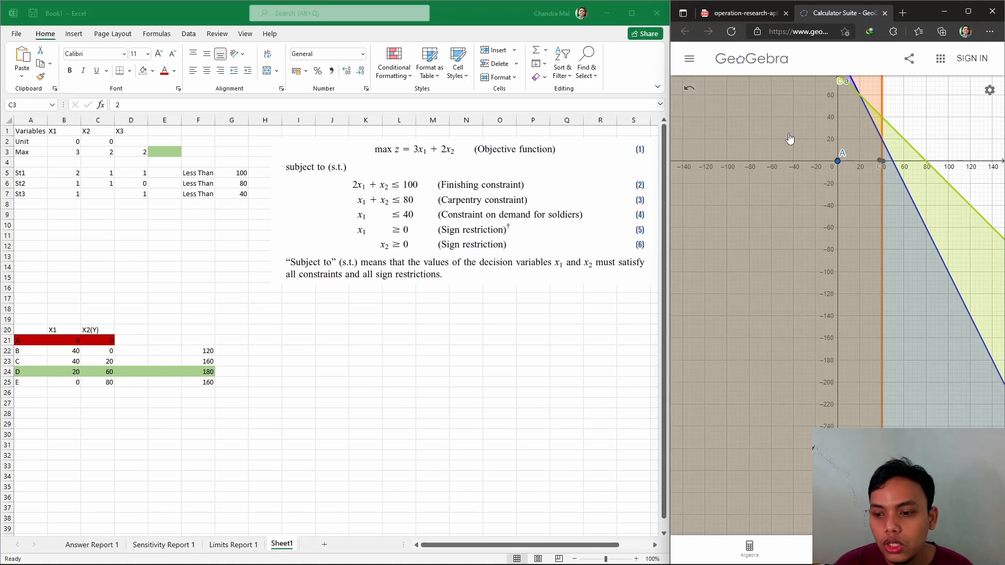
scroll(790, 138, up, 1)
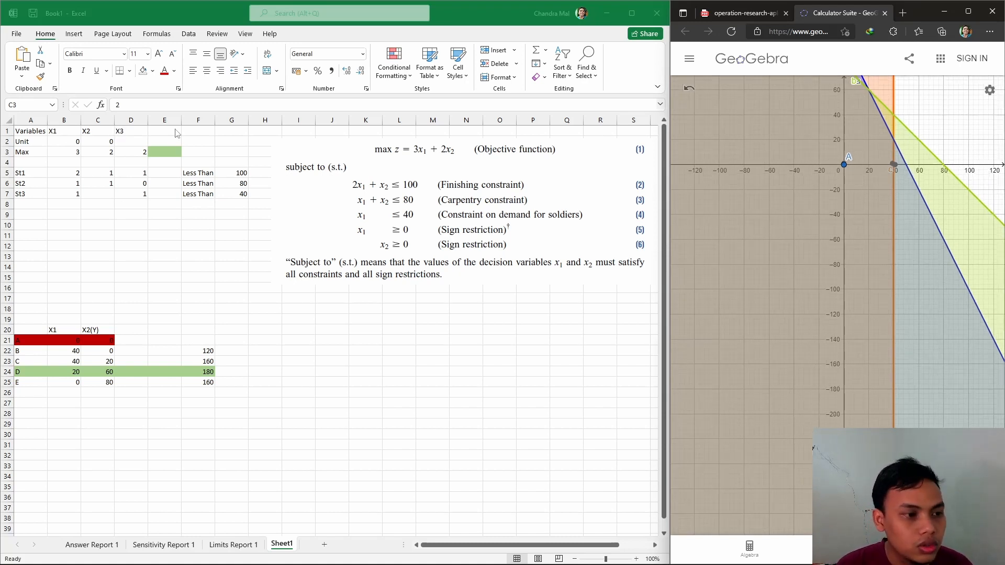
click(167, 151)
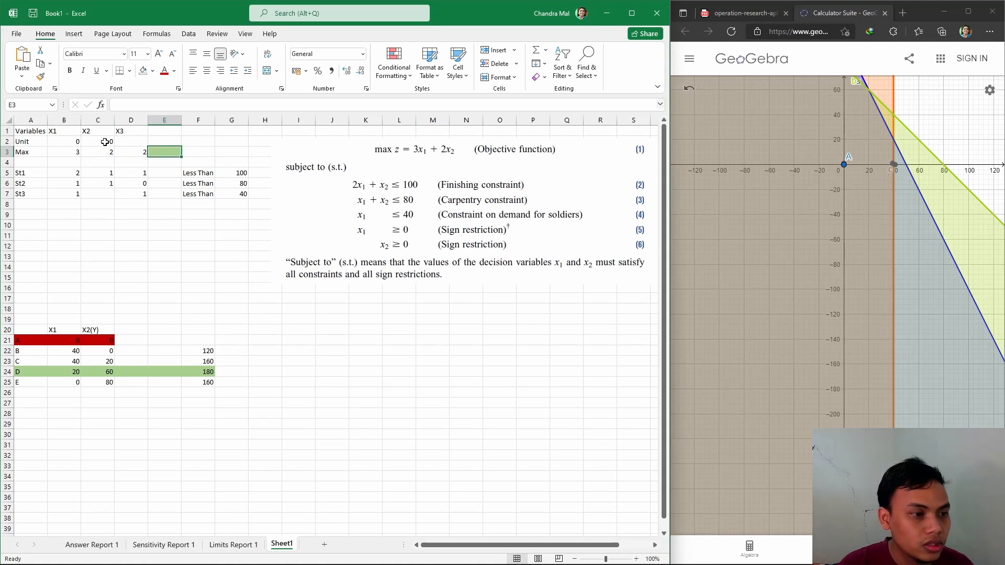
click(337, 144)
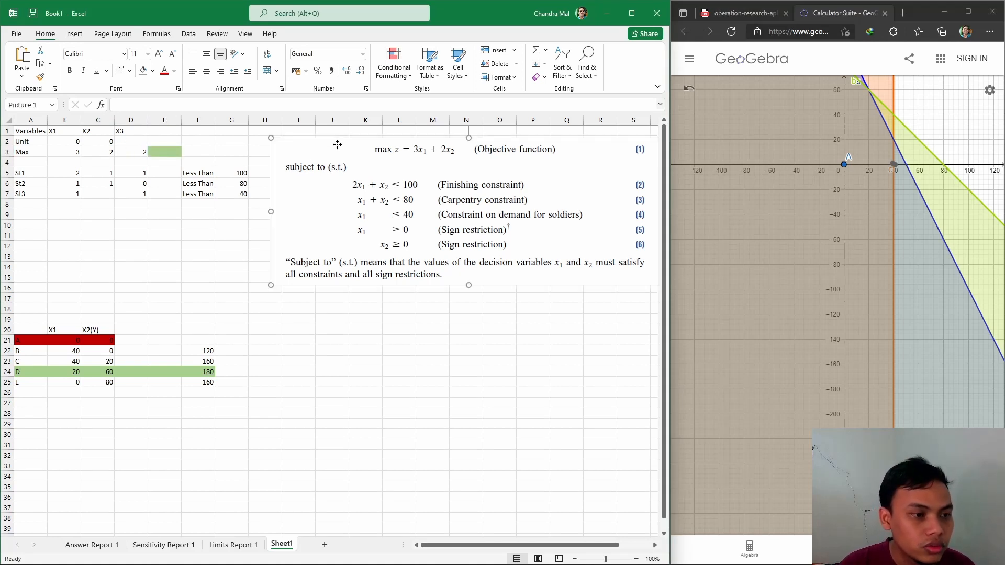
click(131, 142)
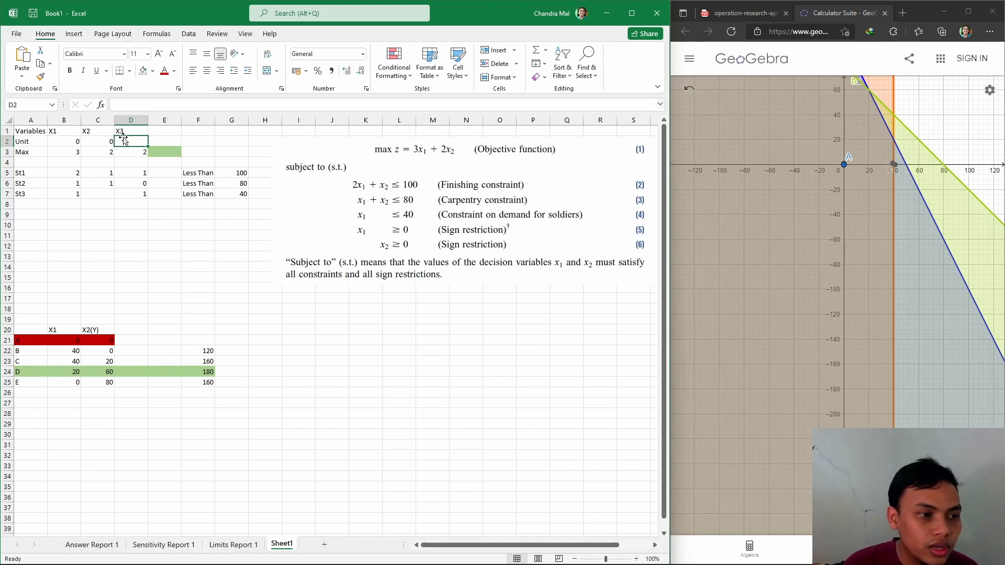
click(163, 144)
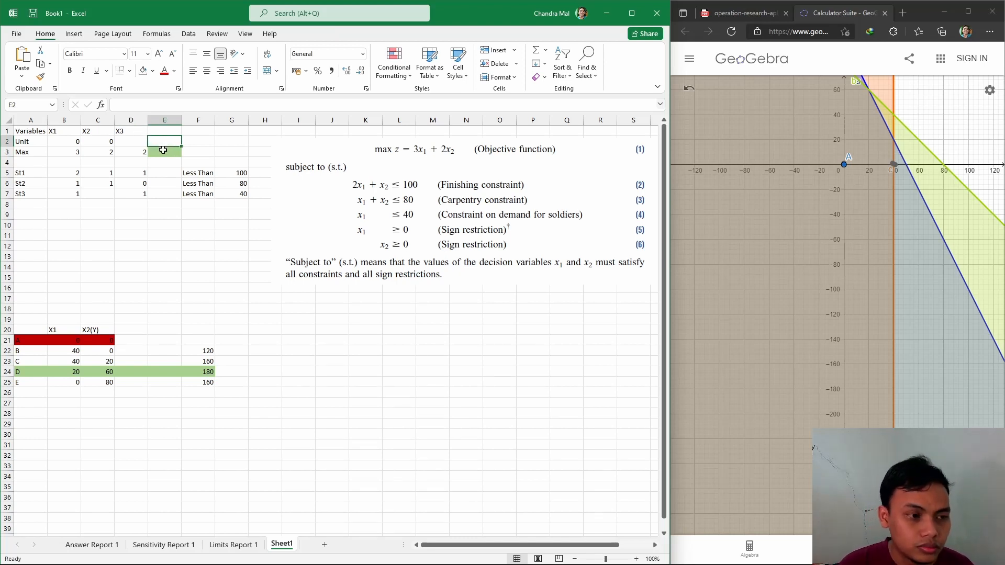
Try to enter a SUMPRODUCT formula in cell E3 using $B$2:$D$2 and B3:E2 as its arrays.
click(167, 152)
text(=sum)
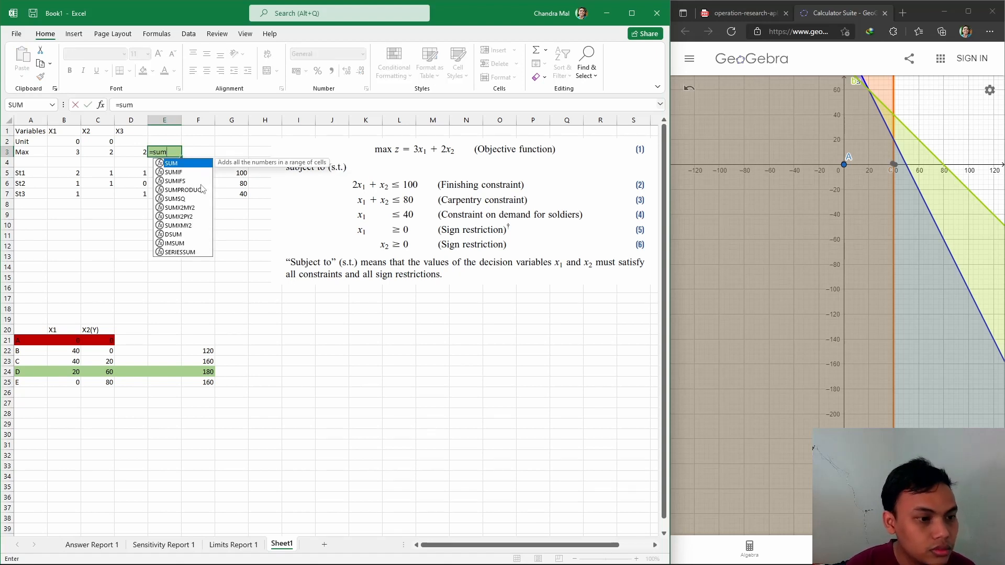
double_click(184, 190)
drag(78, 141, 131, 142)
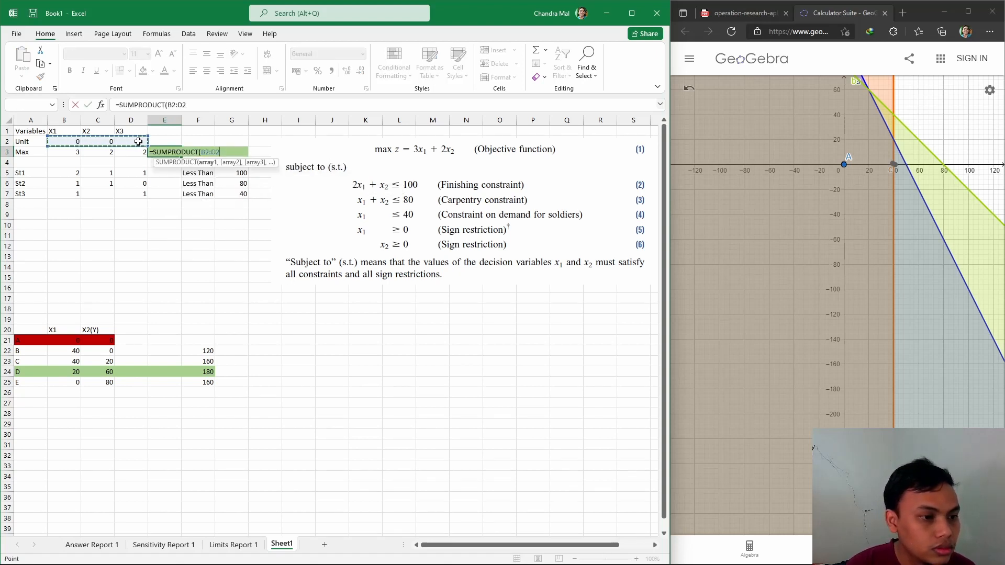
key(F4)
text(,)
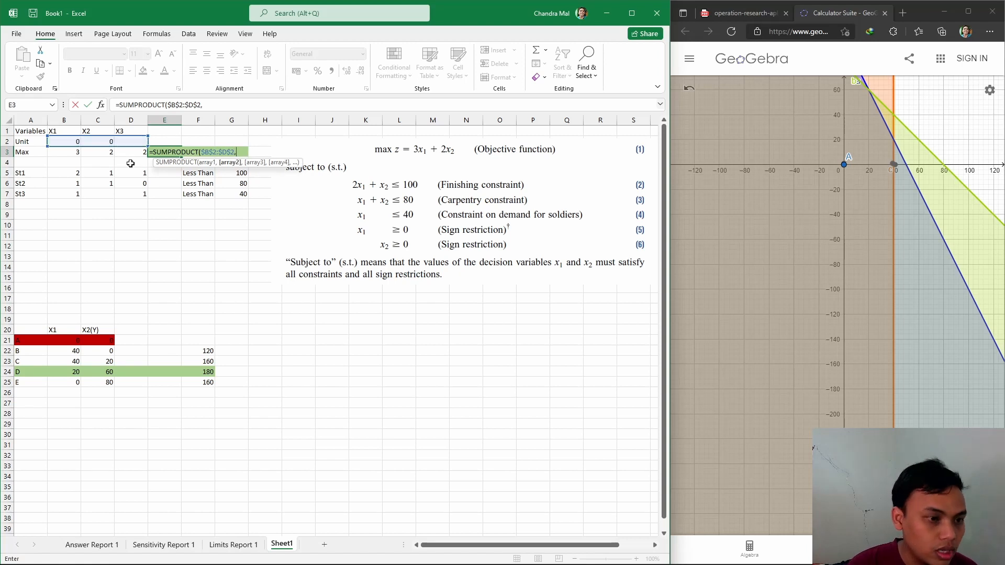
drag(67, 155, 151, 154)
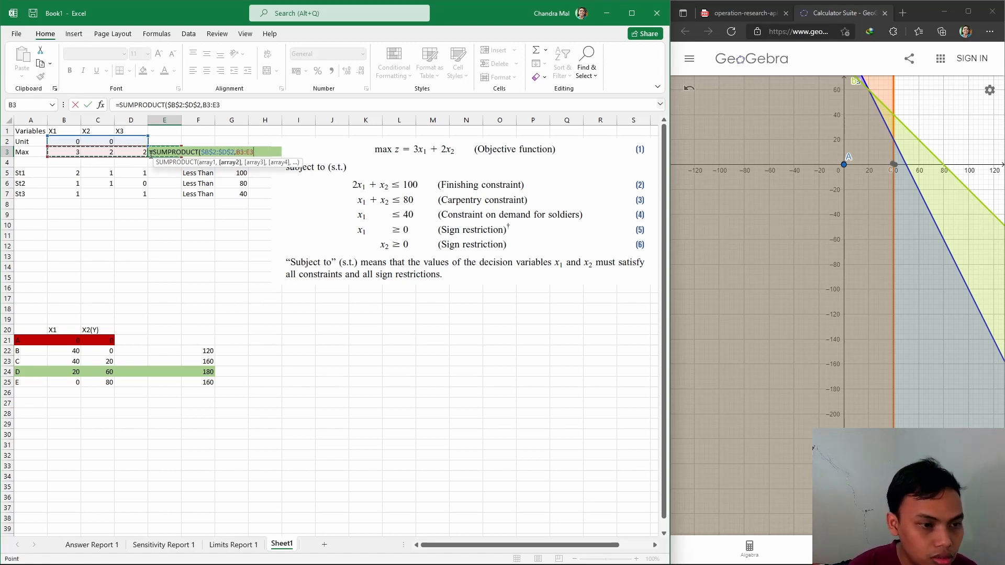
key(BackSpace)
text(2)
key(Return)
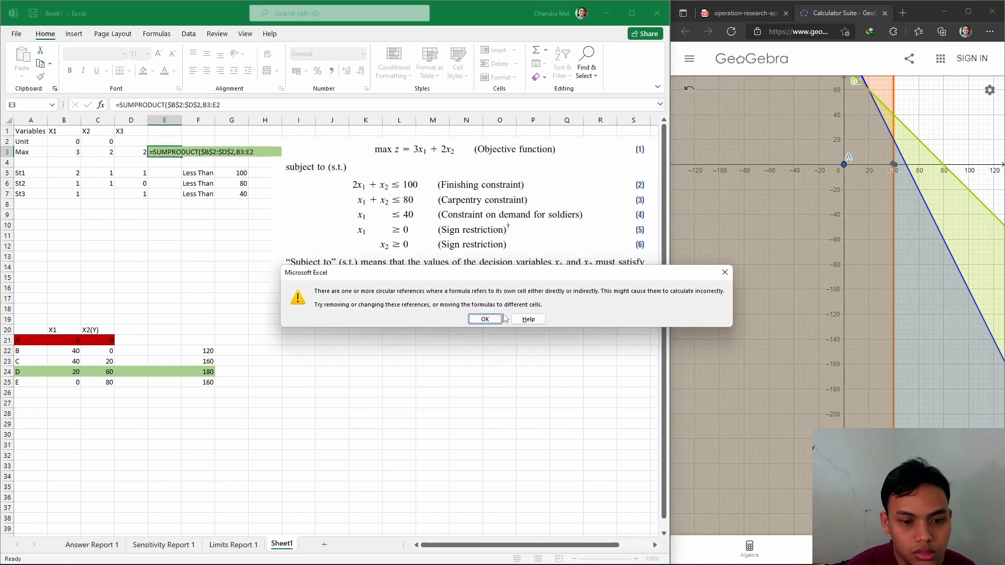
click(485, 319)
Replace the formula in cell E3 with =SUMPRODUCT($B$2:$D$2,B3:D3).
click(150, 154)
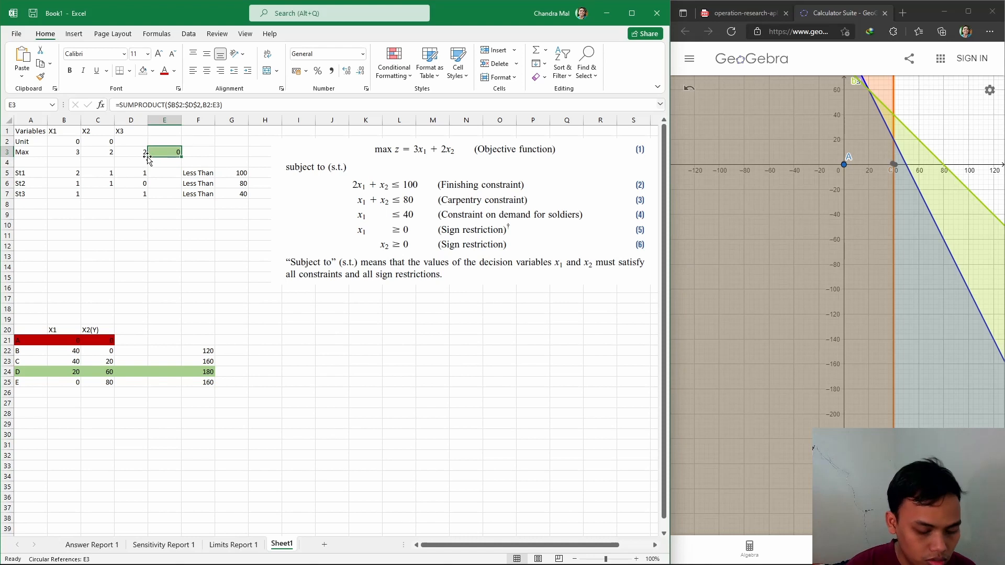
text(=sum)
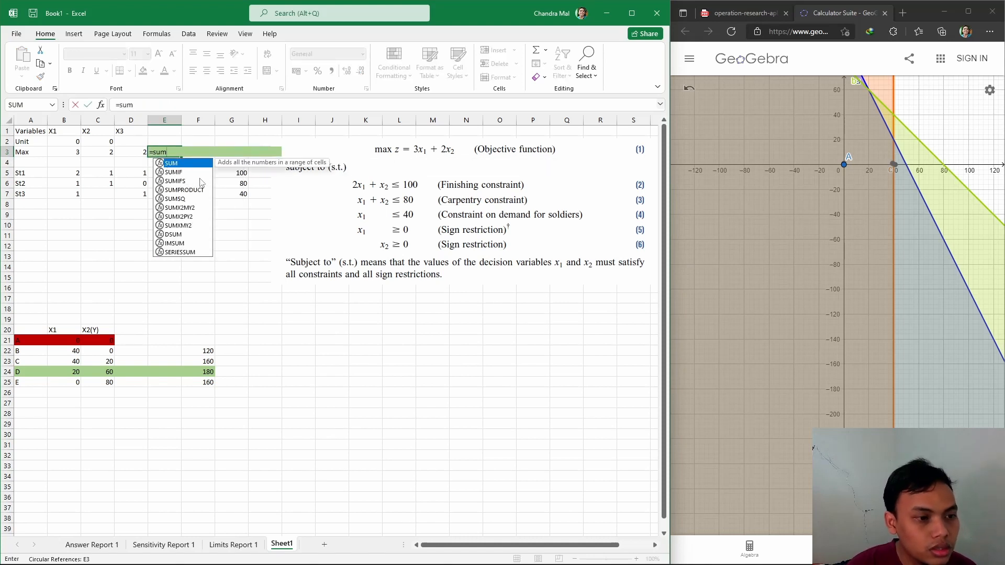
double_click(197, 190)
drag(72, 142, 130, 140)
click(62, 144)
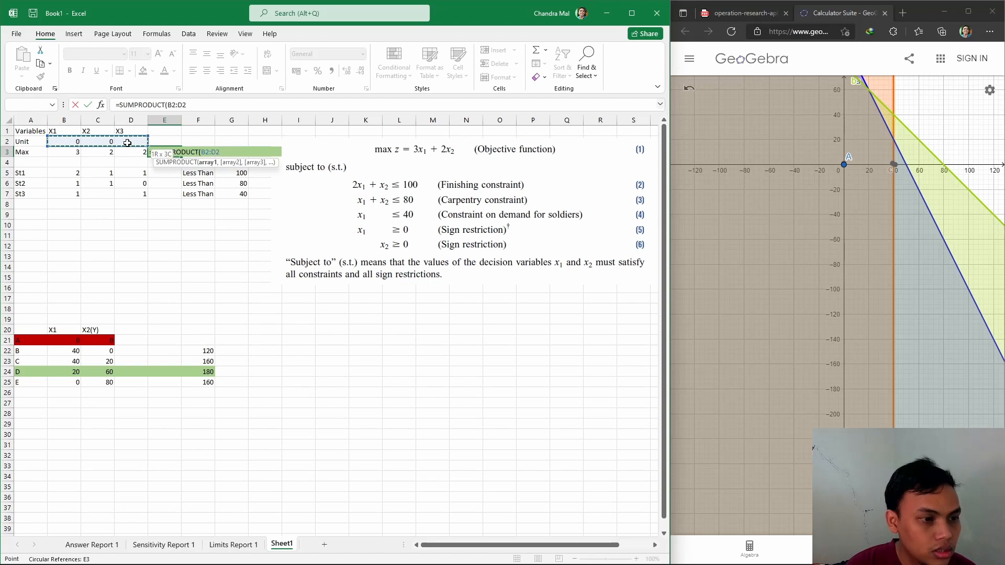
key(F4)
text(,)
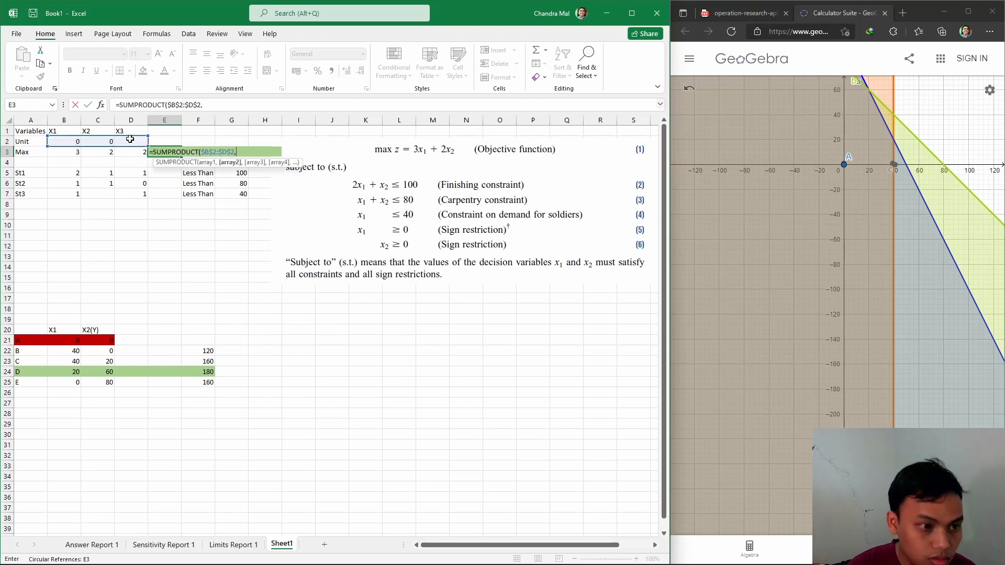
drag(69, 152, 128, 152)
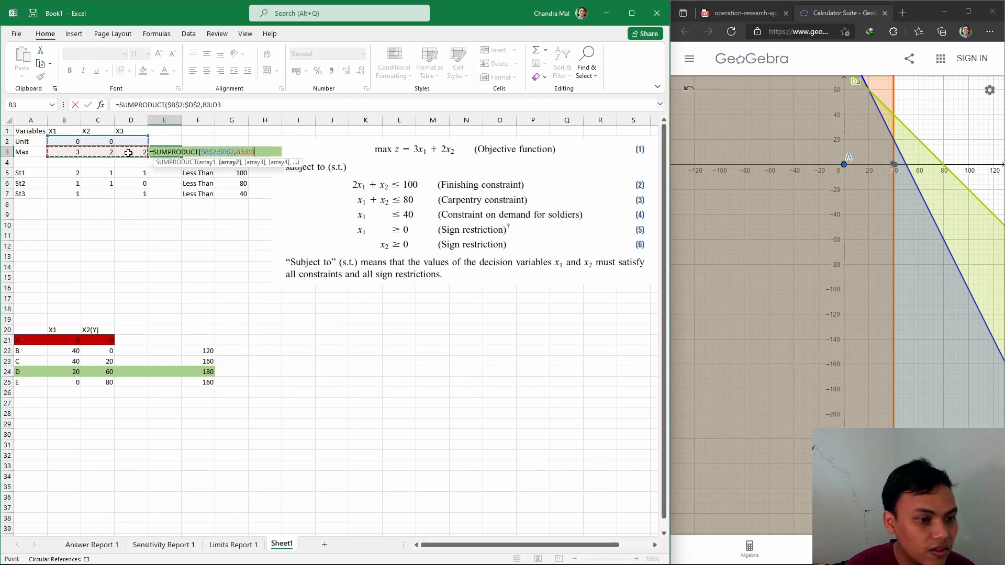
text())
key(Return)
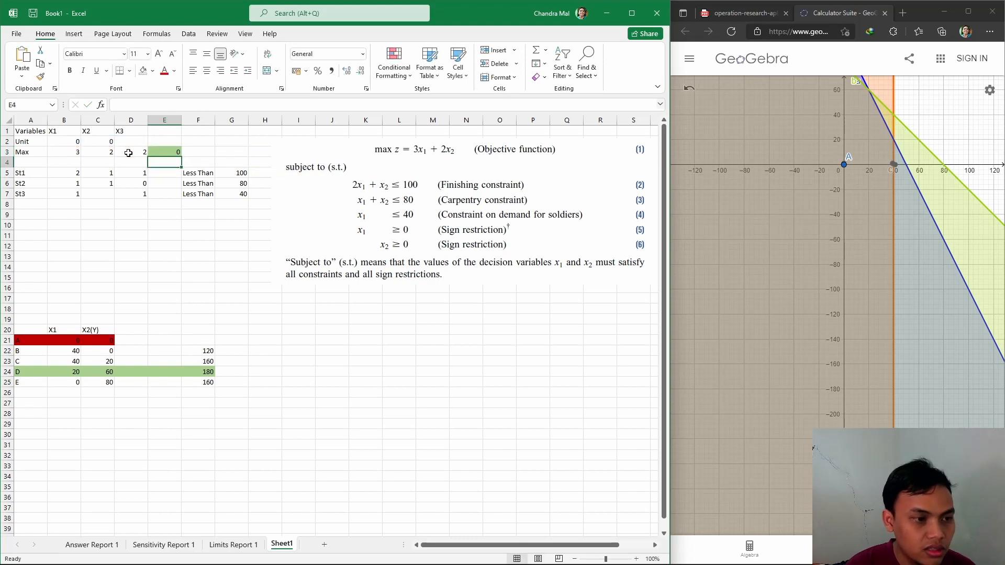
Fill the E3 formula down through E7 and clear the copy in the blank row at E4.
click(172, 153)
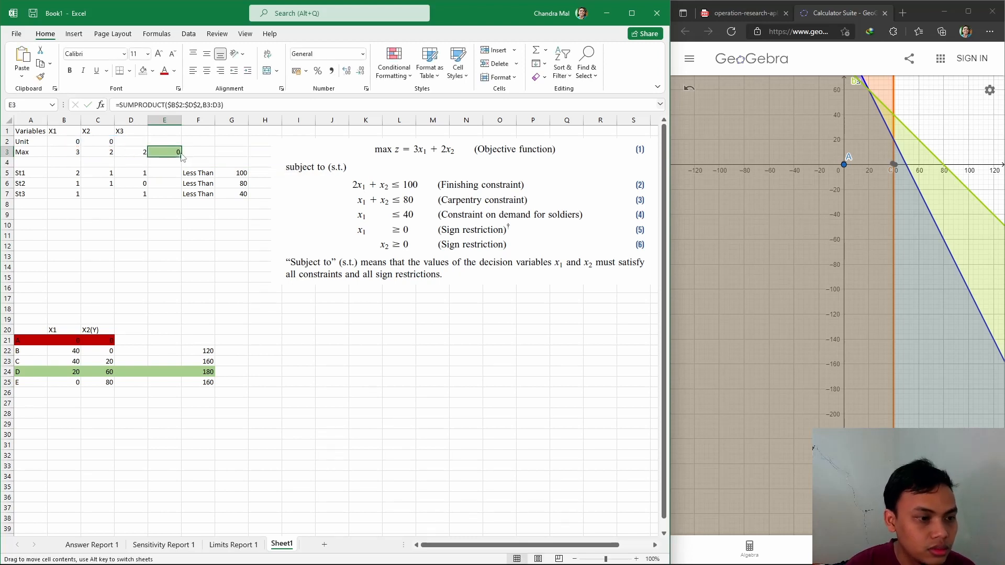
drag(182, 159, 175, 194)
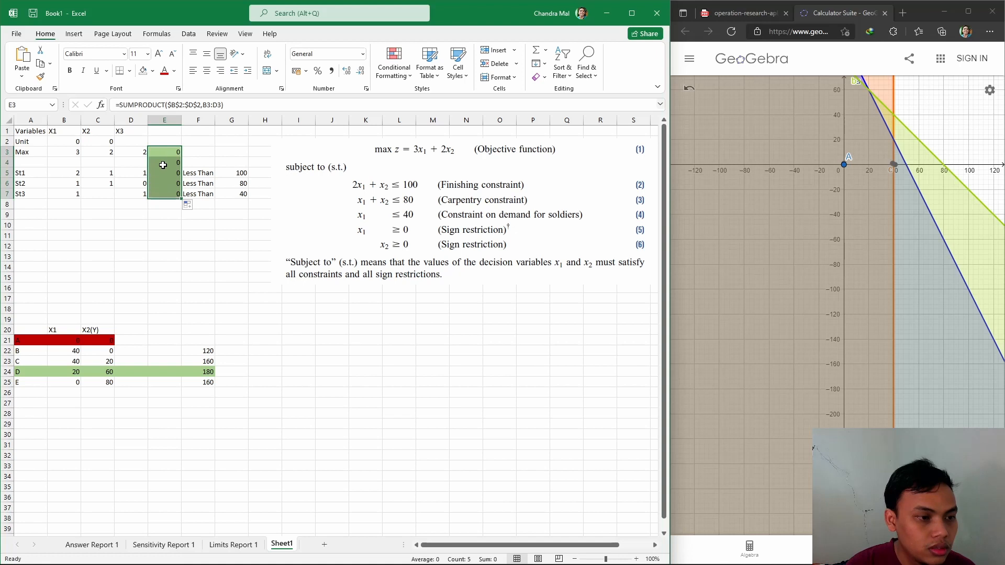
click(164, 164)
key(Delete)
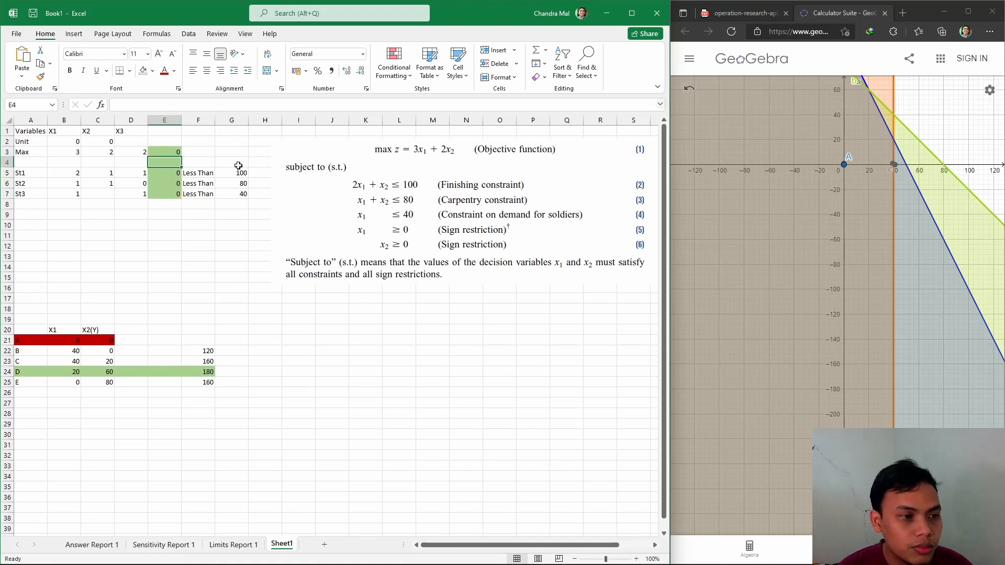
Enter 0 as the Unit value of X3 in cell D2.
click(126, 143)
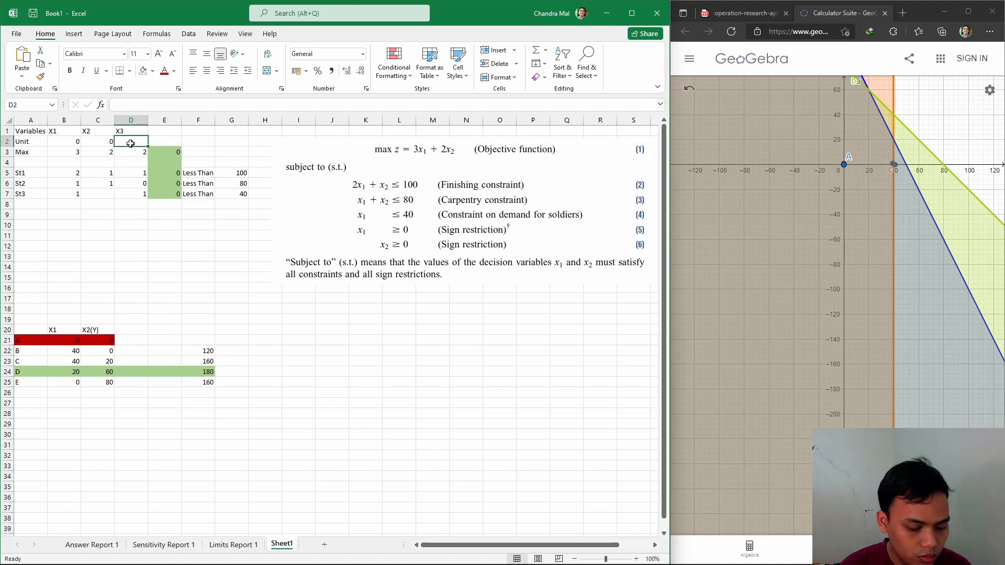
text(0)
key(Return)
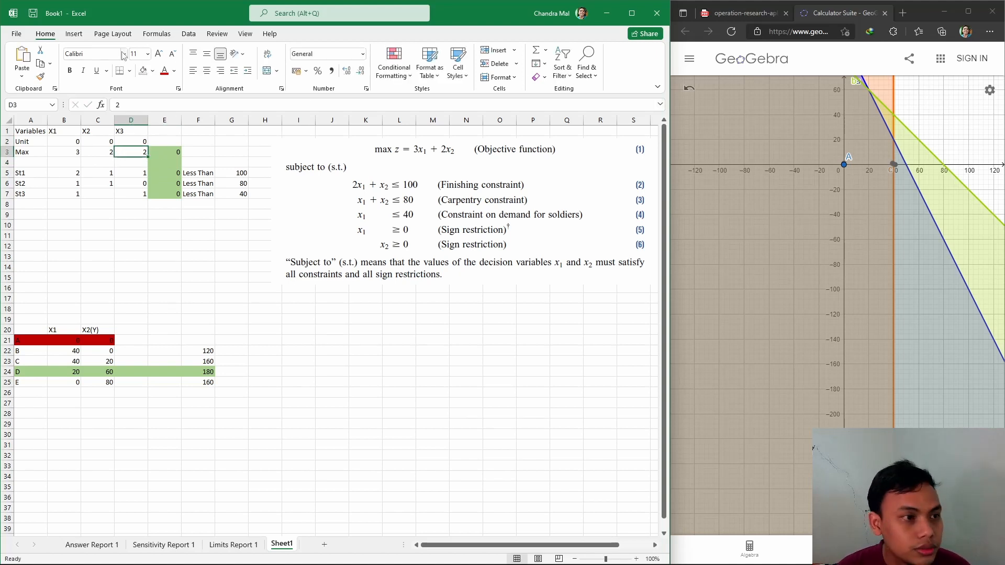
Reset all Solver parameters, and set the objective to $E$3 with $B$2:$D$2 as the changing variable cells.
click(188, 33)
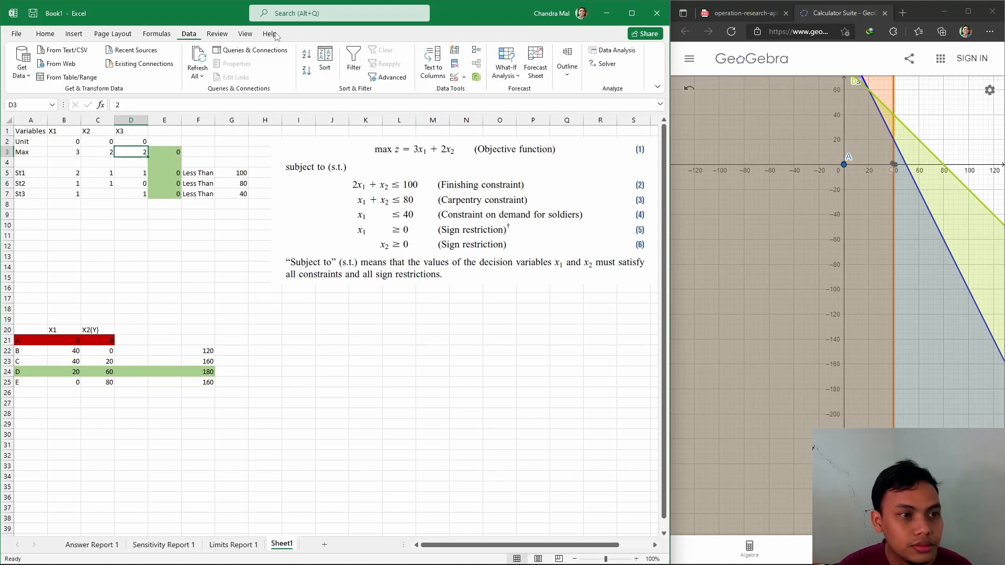
click(606, 65)
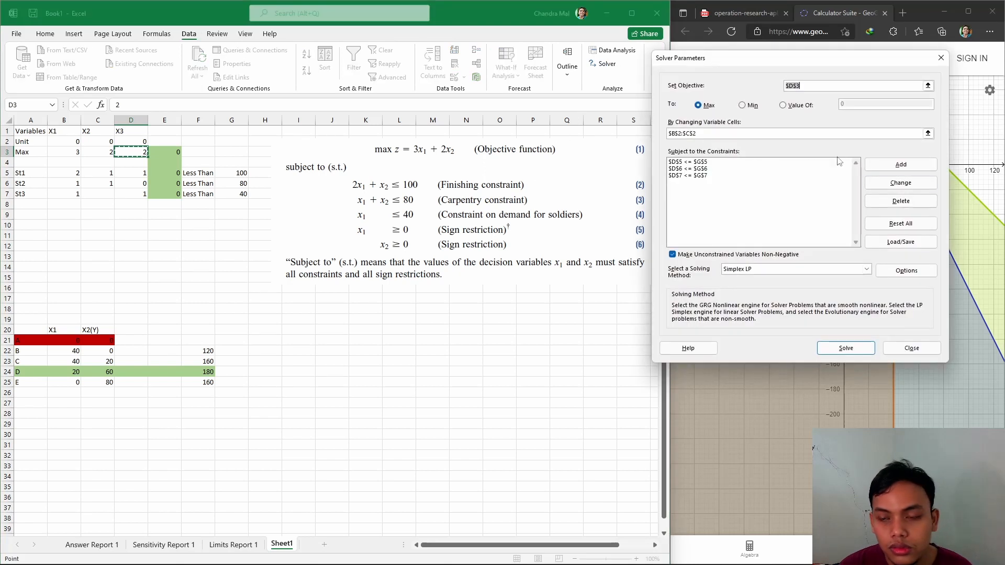
click(900, 223)
click(515, 327)
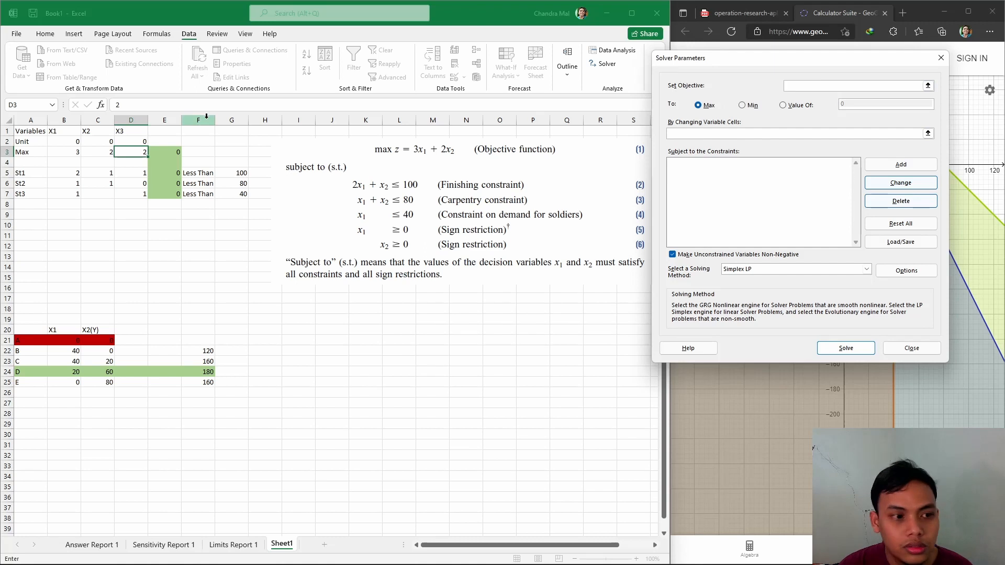
click(168, 152)
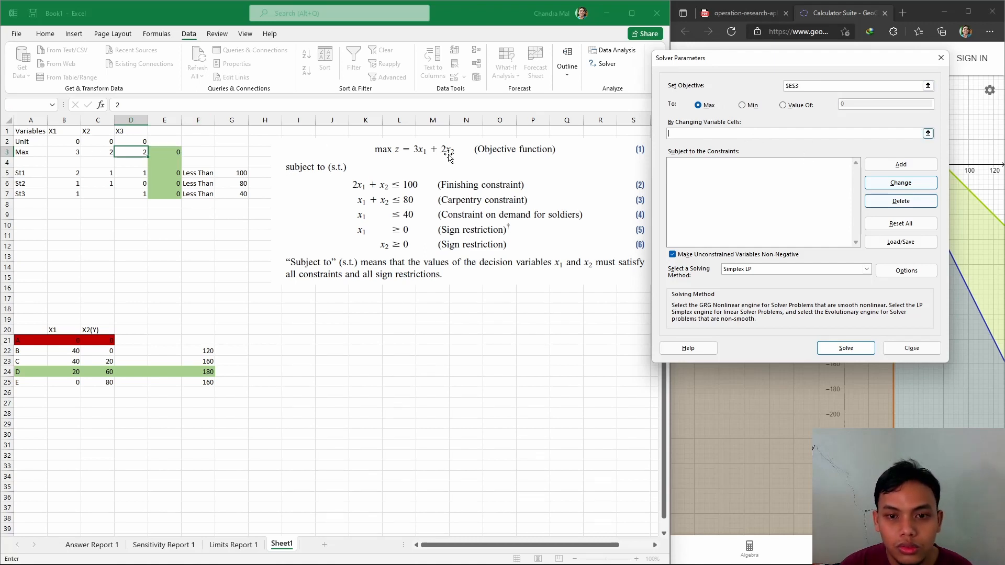
drag(74, 139, 145, 141)
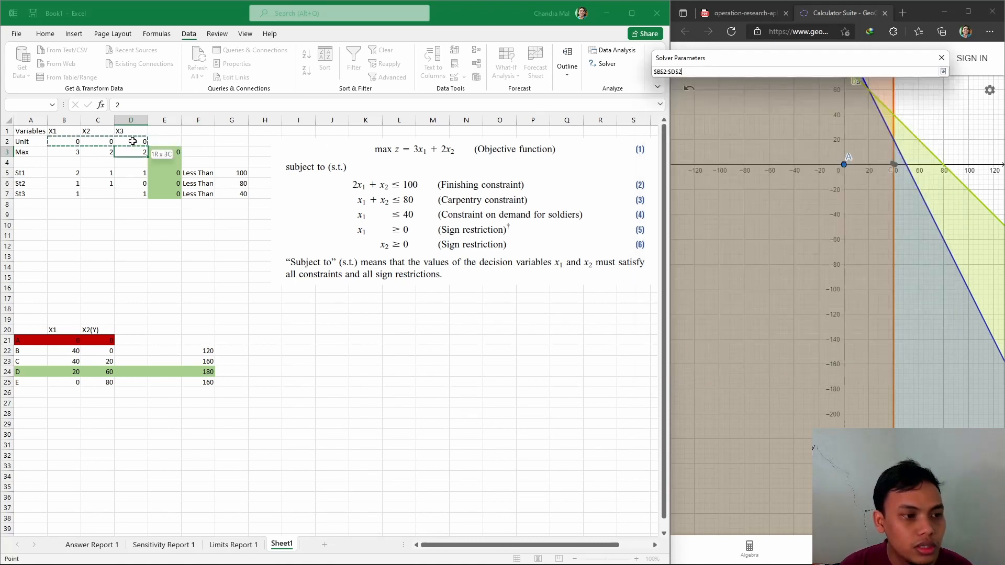
Add the Solver constraint $E$5 <= $G$5 for St1.
click(901, 164)
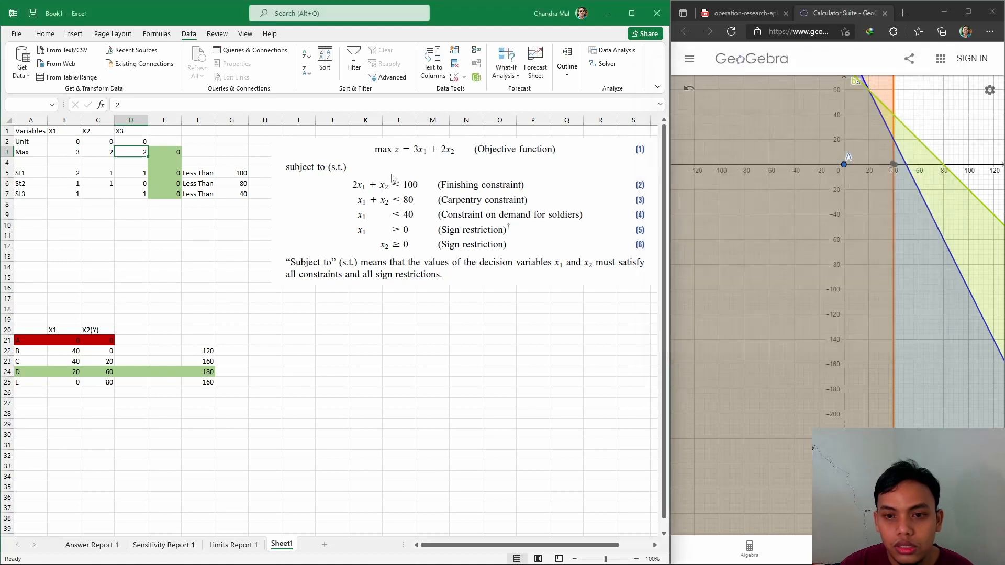
click(167, 173)
click(826, 211)
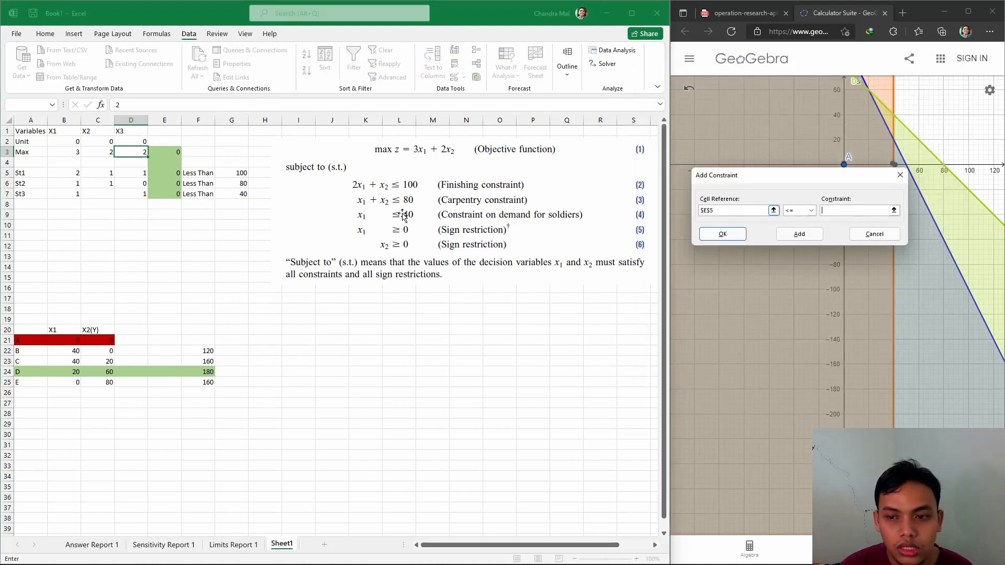
click(236, 173)
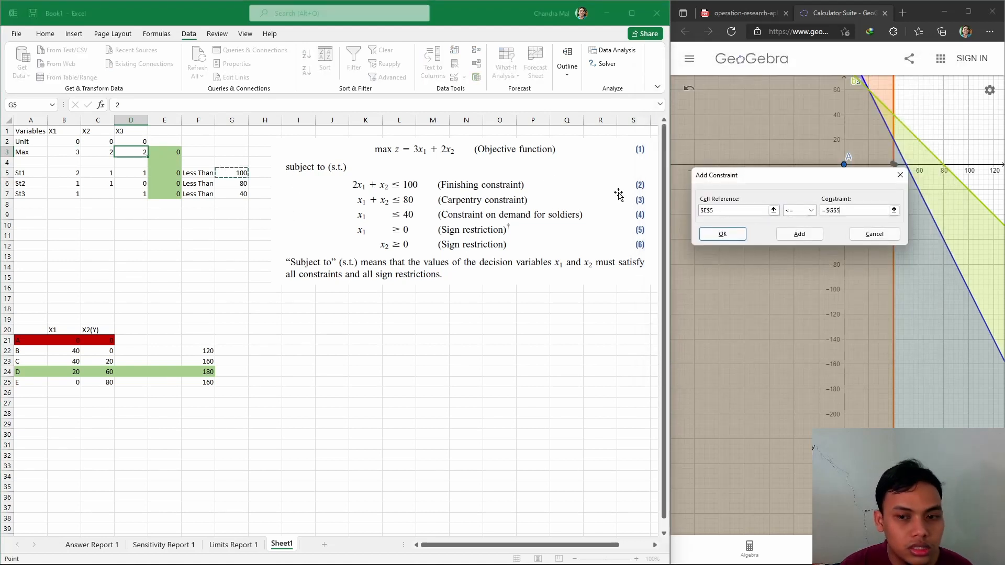
click(788, 234)
Add the Solver constraints $E$6 <= $G$6 for St2 and $E$7 <= $G$7 for St3.
click(167, 184)
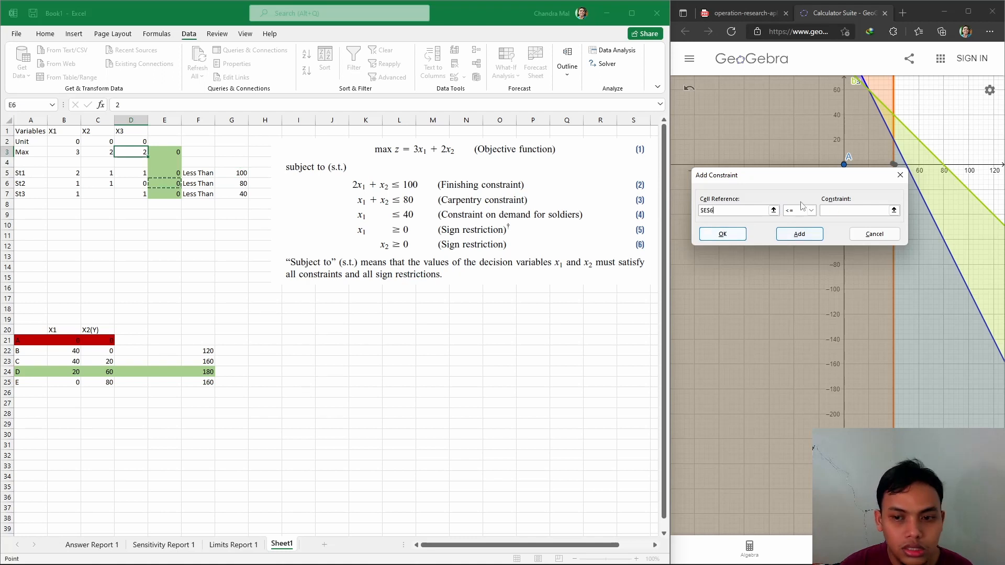
click(832, 211)
click(221, 185)
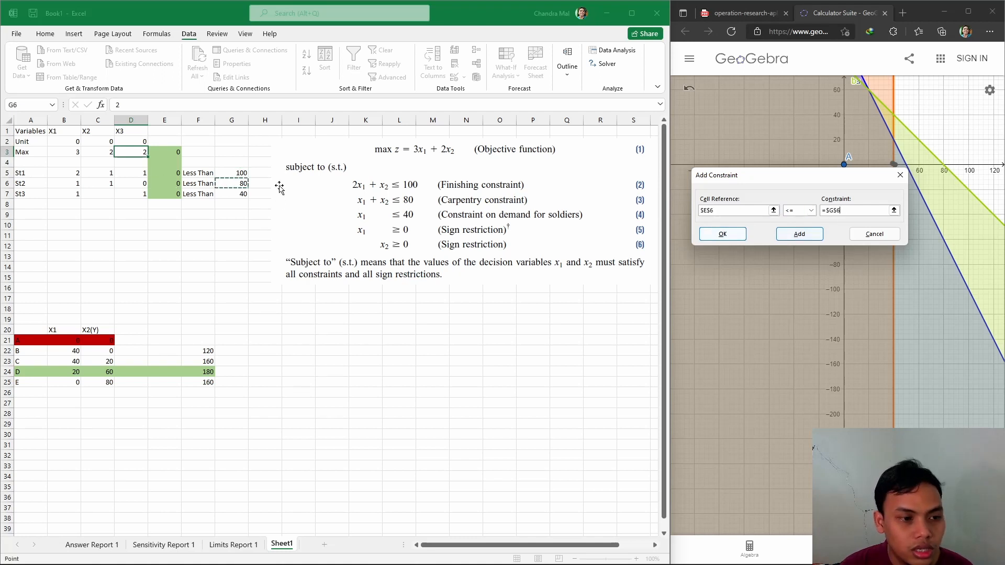
click(810, 236)
click(170, 194)
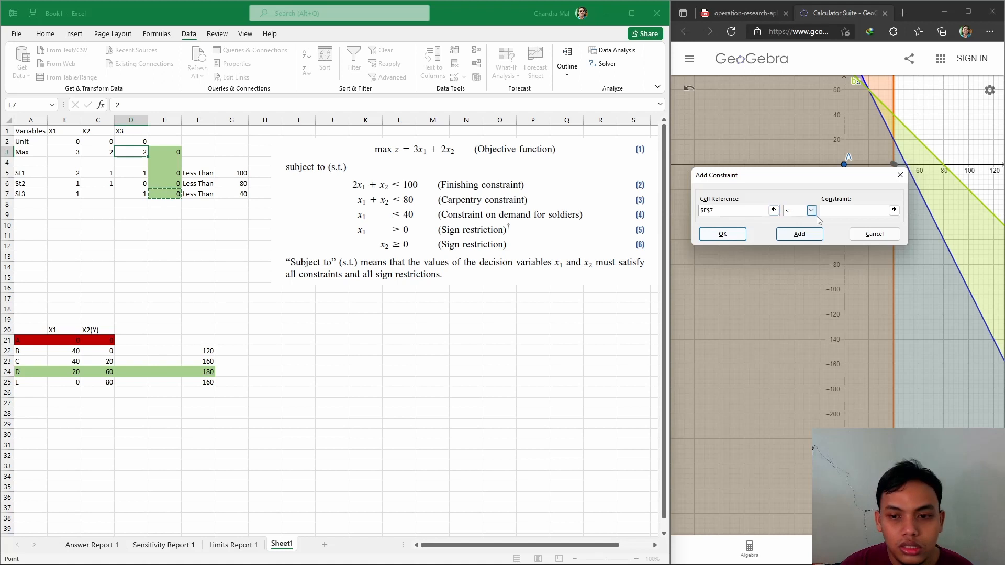
click(848, 210)
click(231, 194)
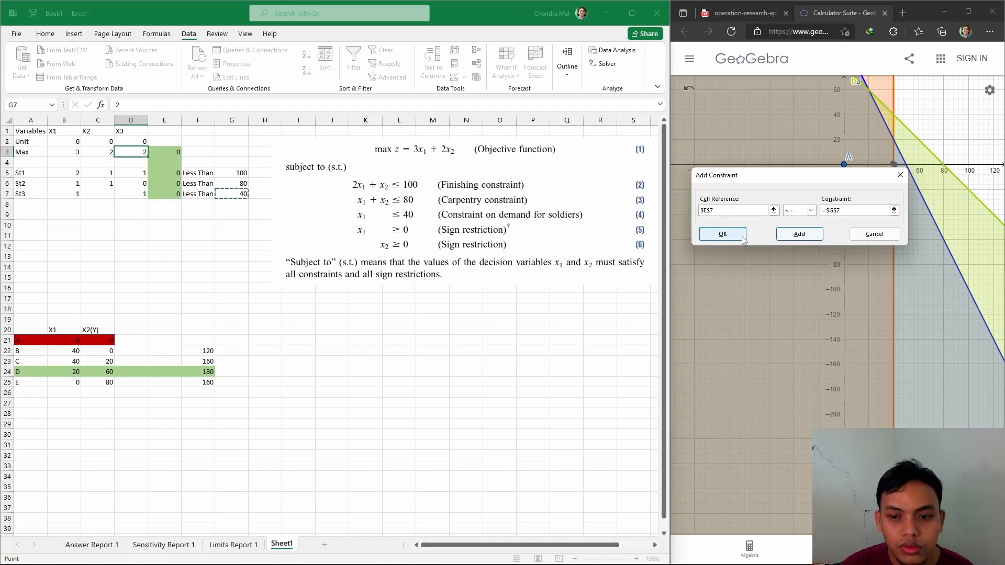
click(722, 234)
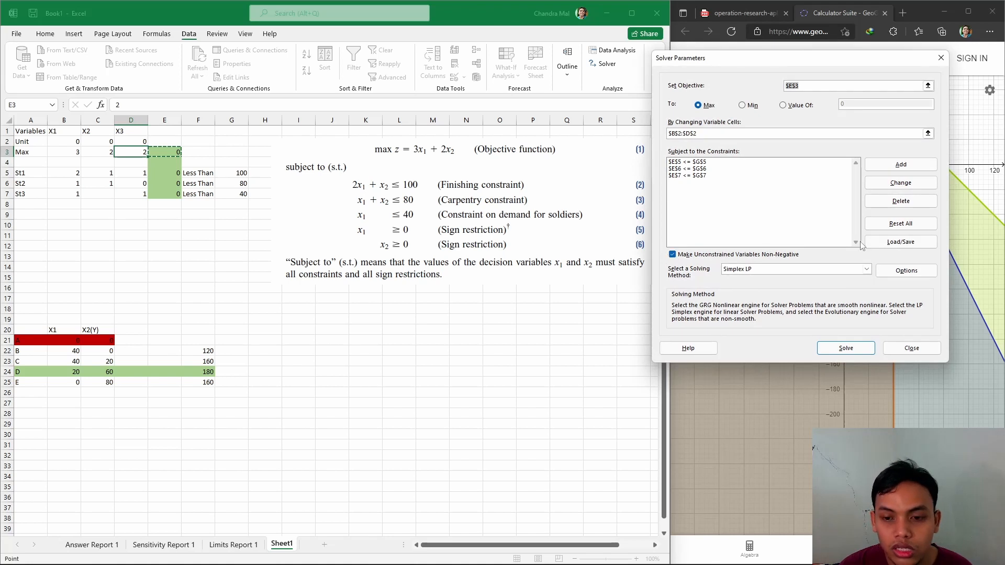
Solve the three-variable model with Simplex LP, keep the Solver solution, and check the objective cell E3.
click(862, 349)
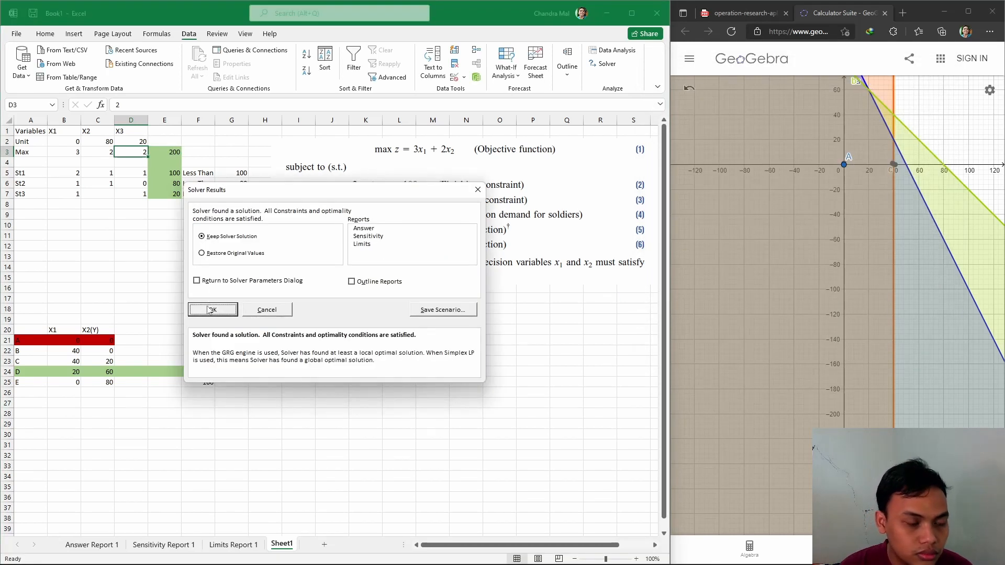
click(212, 310)
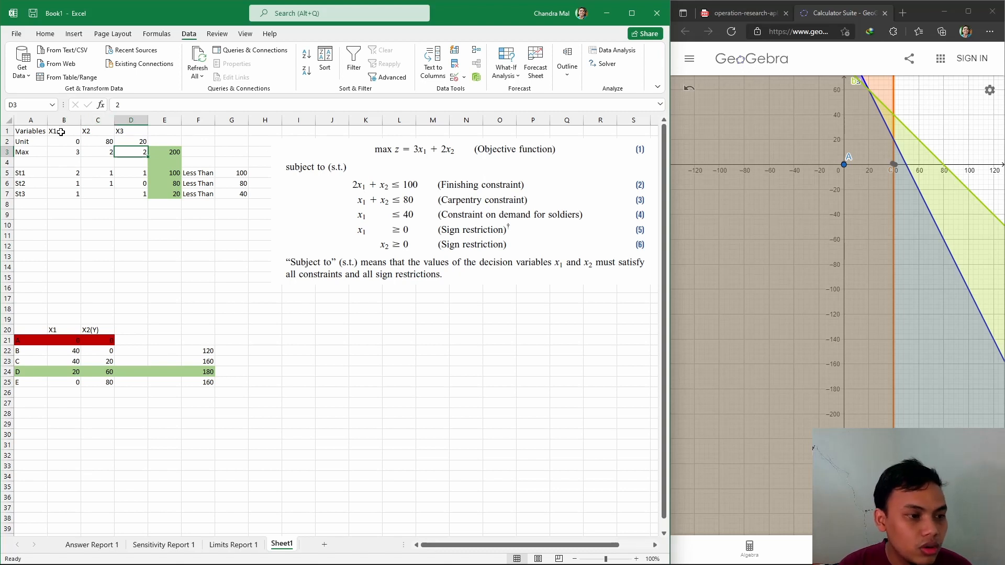
drag(63, 131, 122, 134)
click(122, 180)
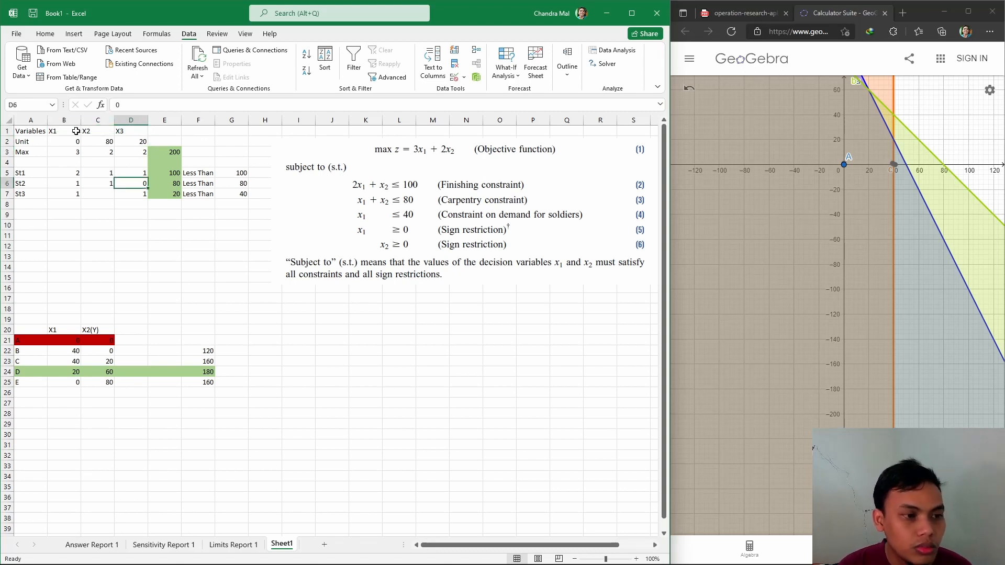
click(173, 152)
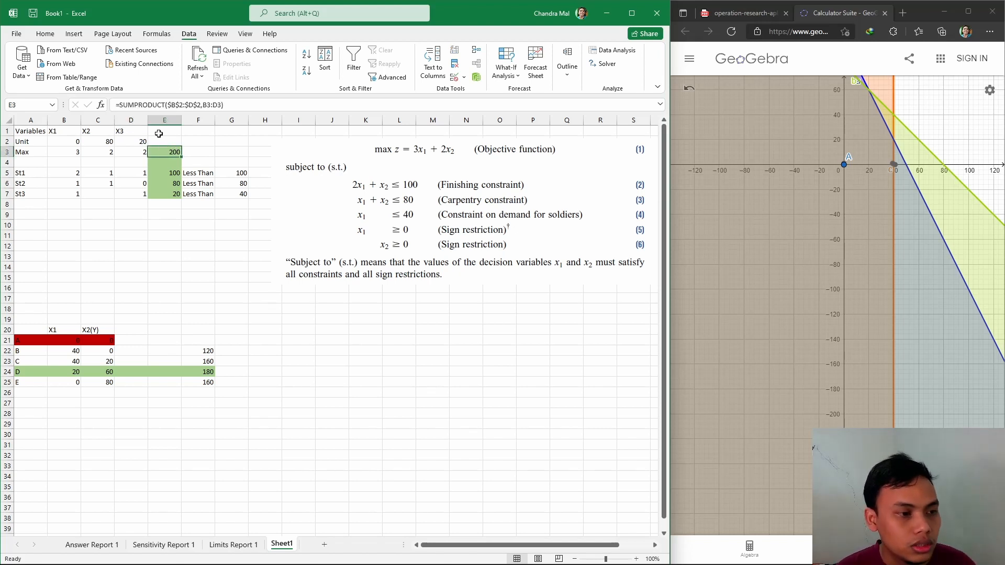
Move the picture of the linear programming model slightly closer to the constraint table.
click(318, 147)
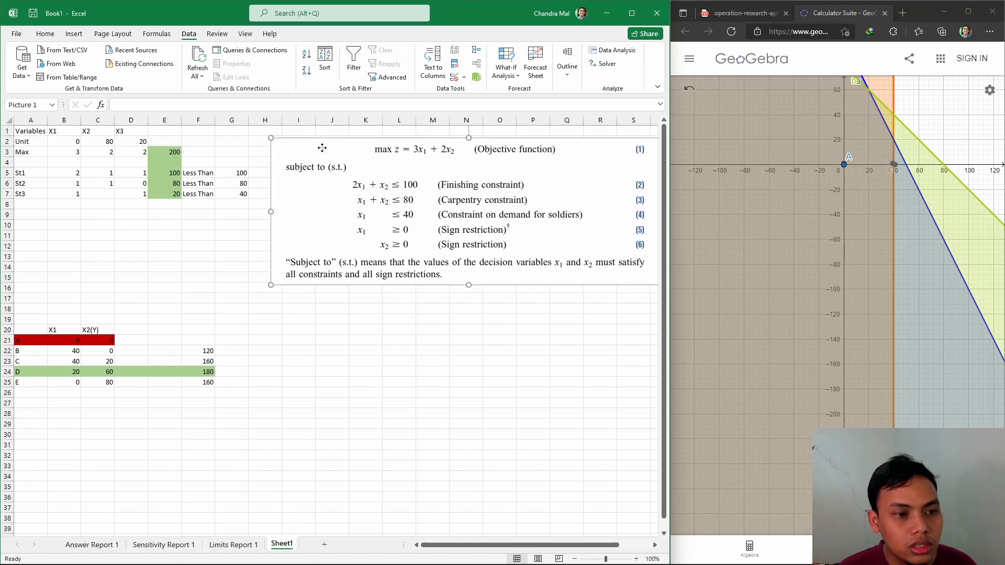
drag(318, 147, 306, 153)
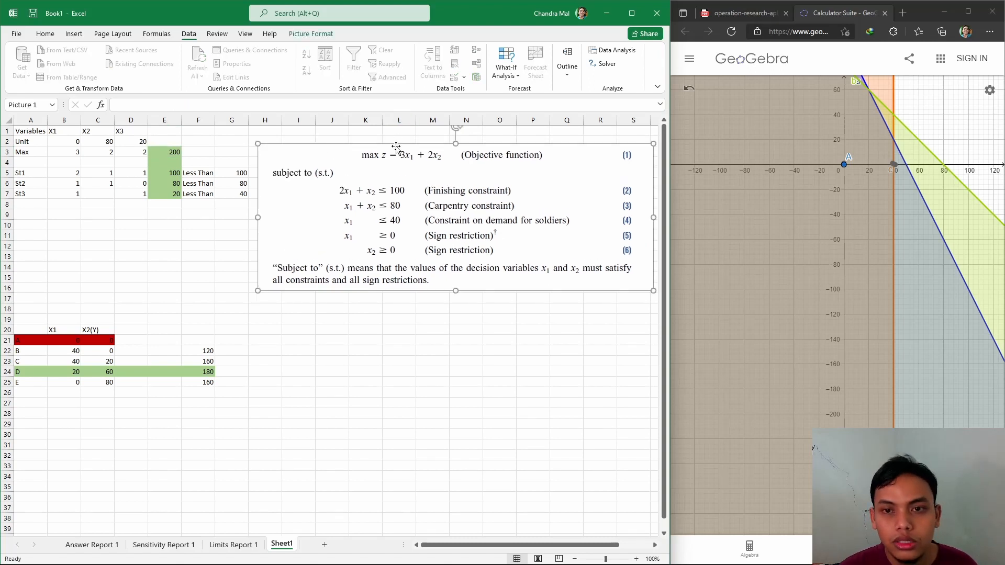